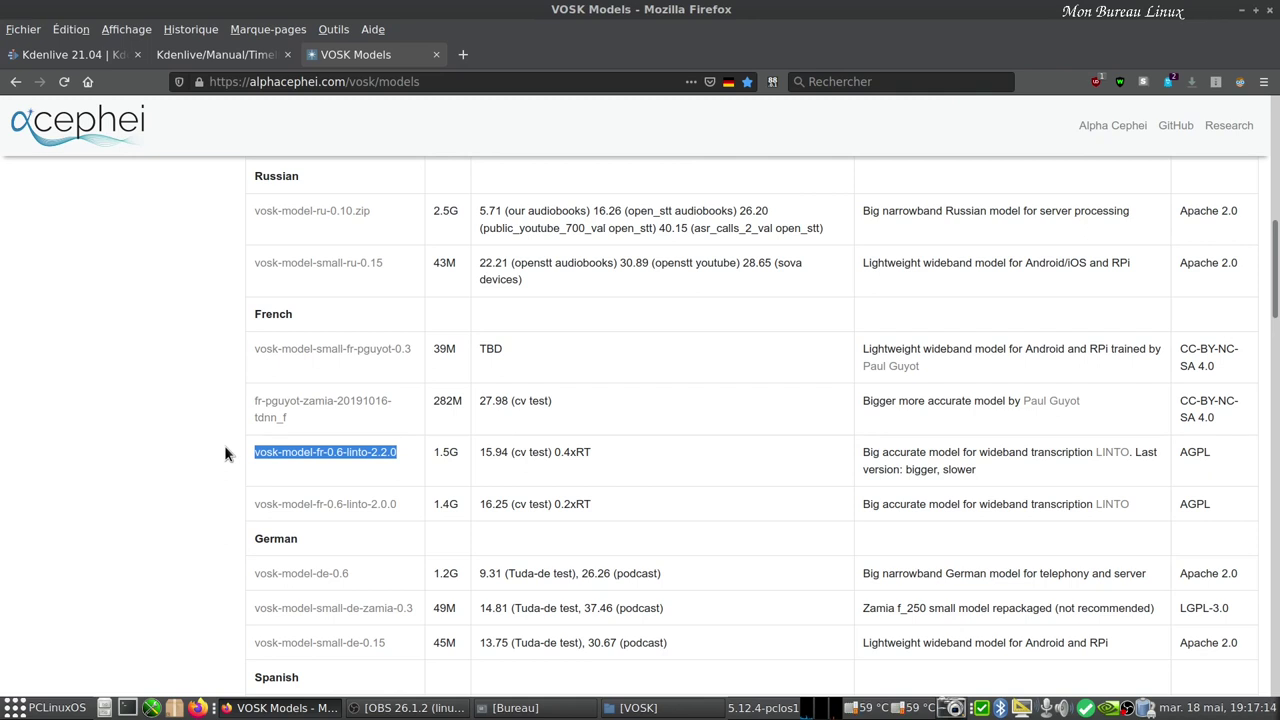
Consult the introduction and installation pages of the VOSK speech recognition documentation
{"action": "left_click", "coordinate": [328, 376]}
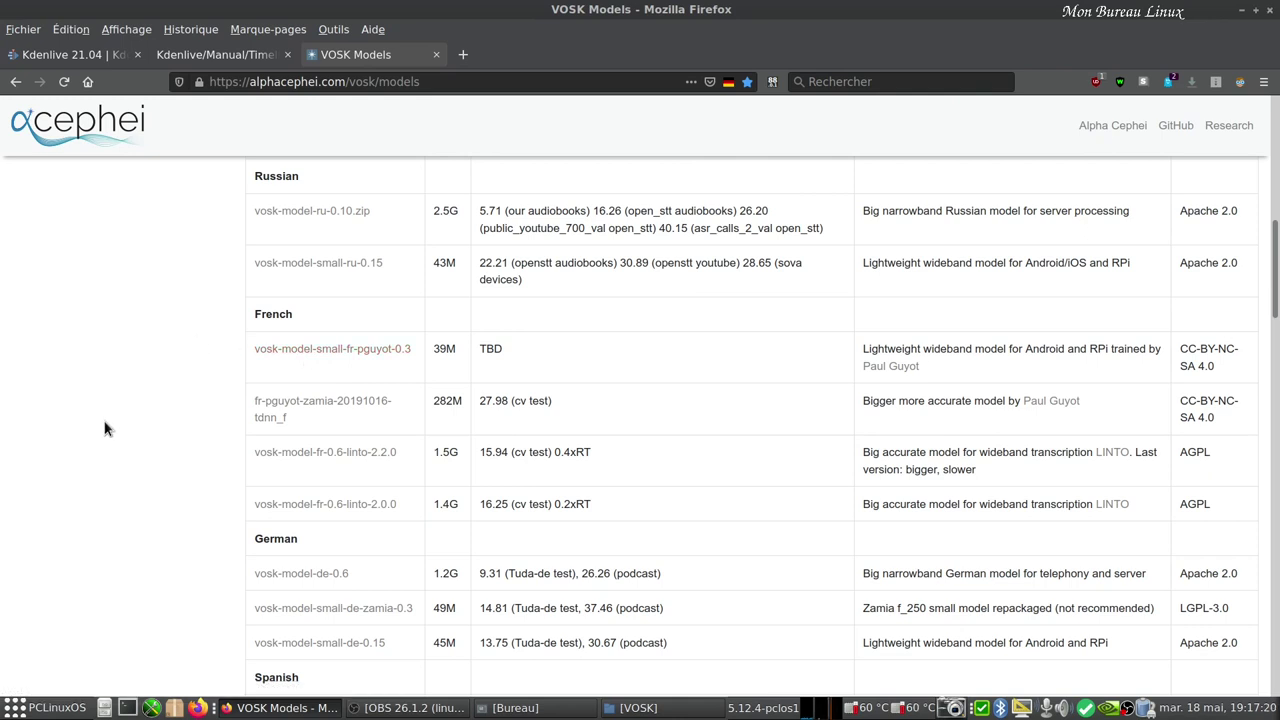
{"action": "scroll", "coordinate": [105, 428], "scroll_direction": "up", "scroll_amount": 10}
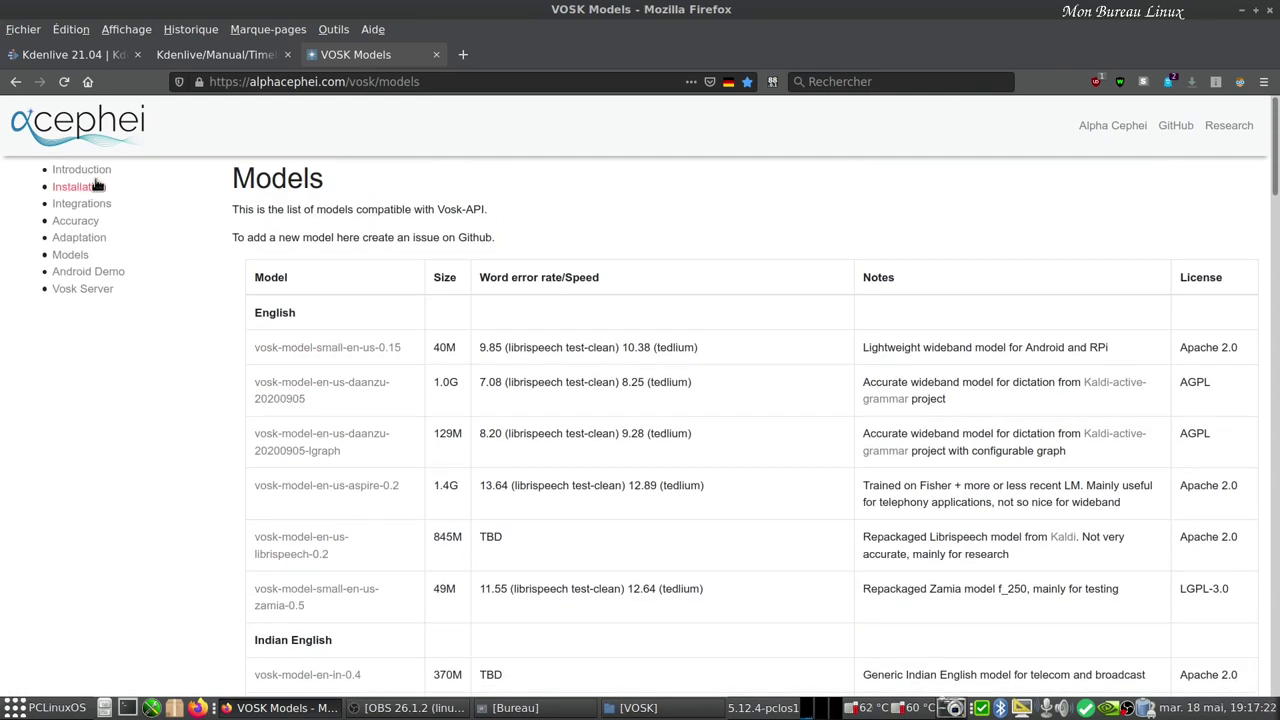
{"action": "left_click", "coordinate": [95, 176]}
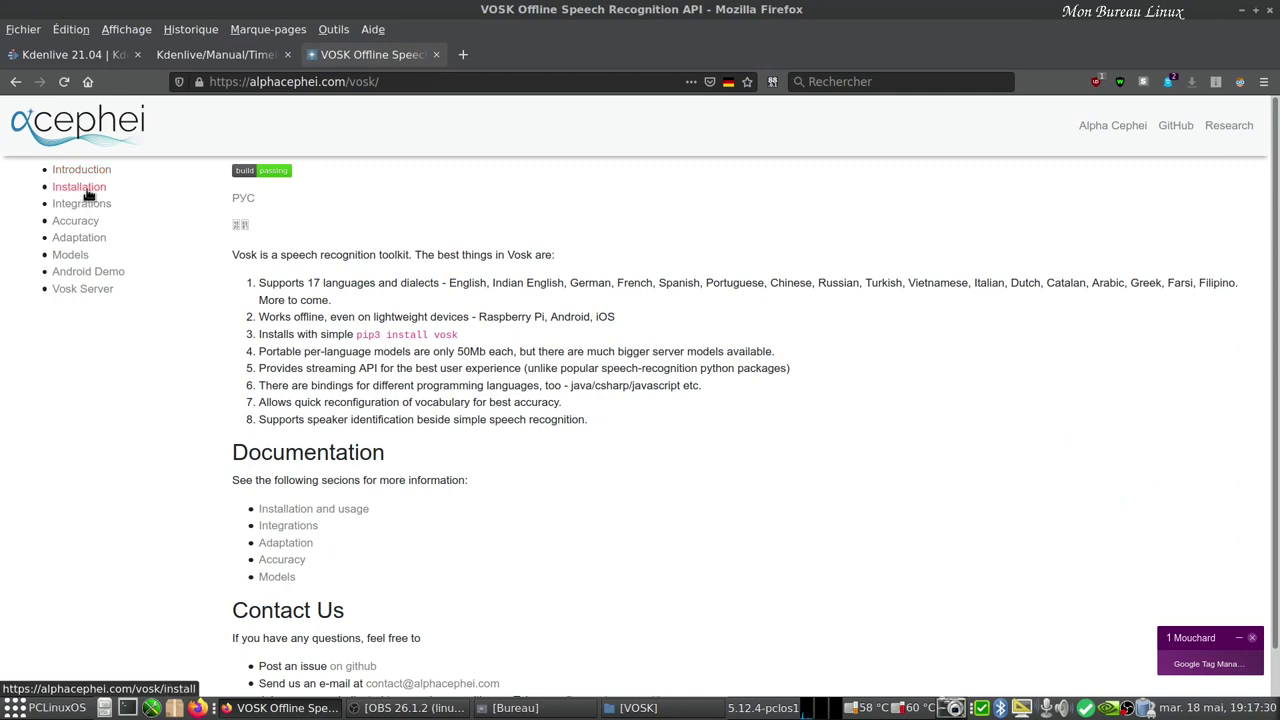
{"action": "left_click", "coordinate": [88, 189]}
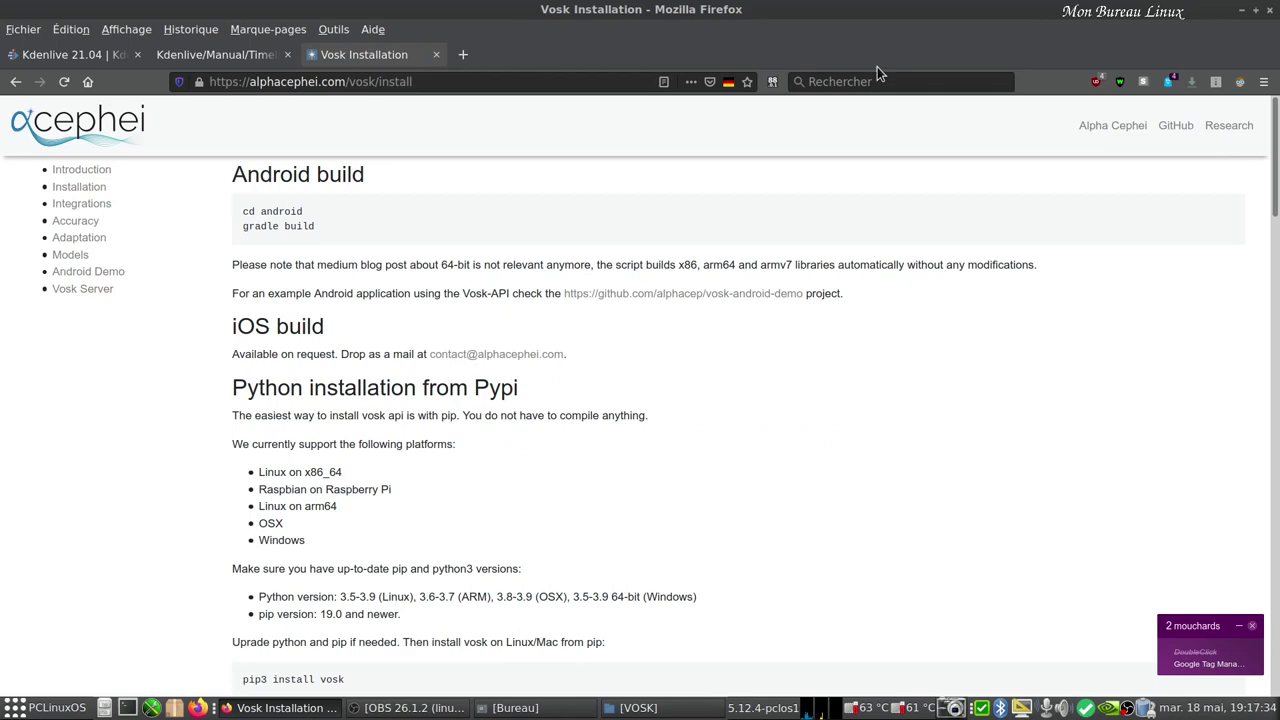
Minimize the browser and launch Kdenlive
{"action": "left_click", "coordinate": [1246, 10]}
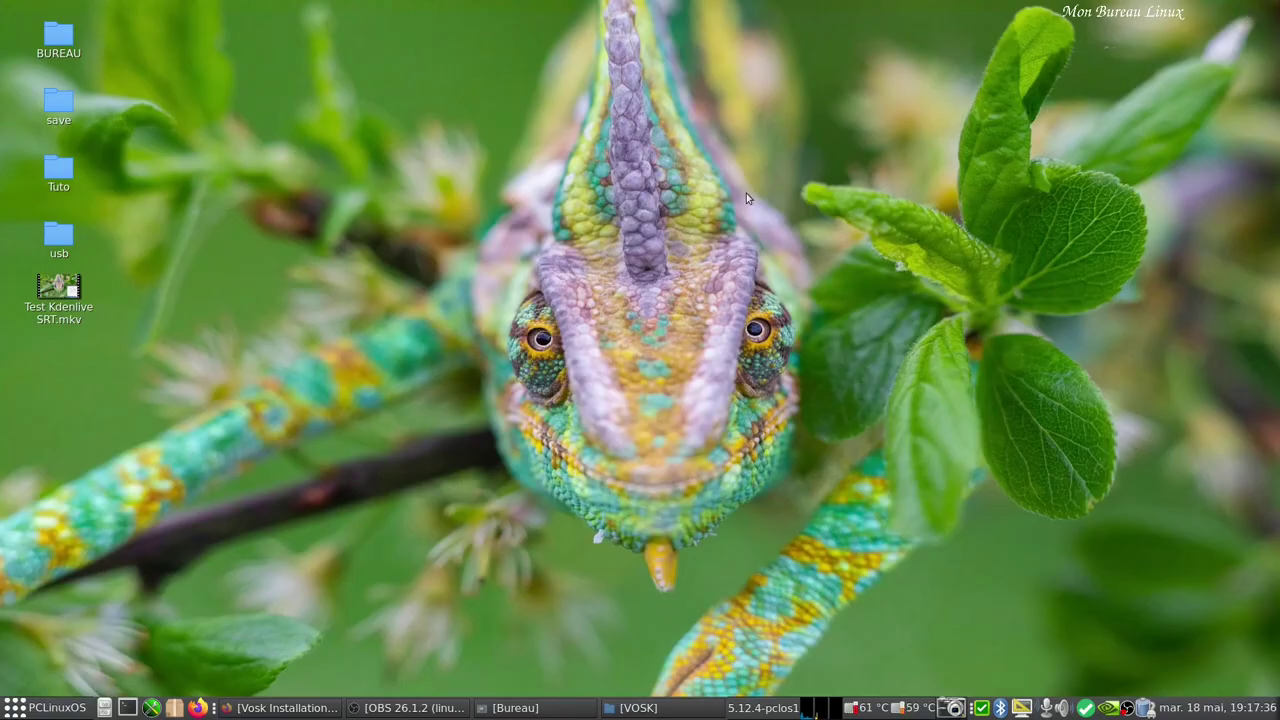
{"action": "key", "text": "super"}
{"action": "type", "text": "kde"}
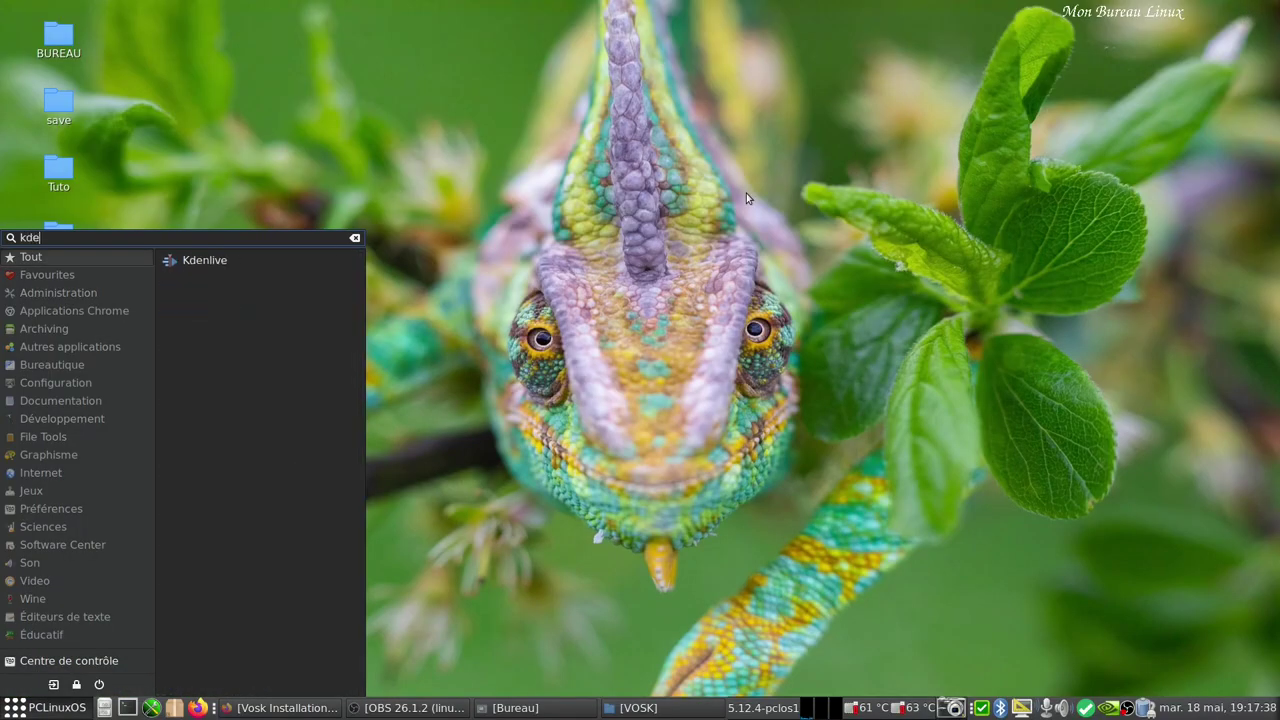
{"action": "key", "text": "Return"}
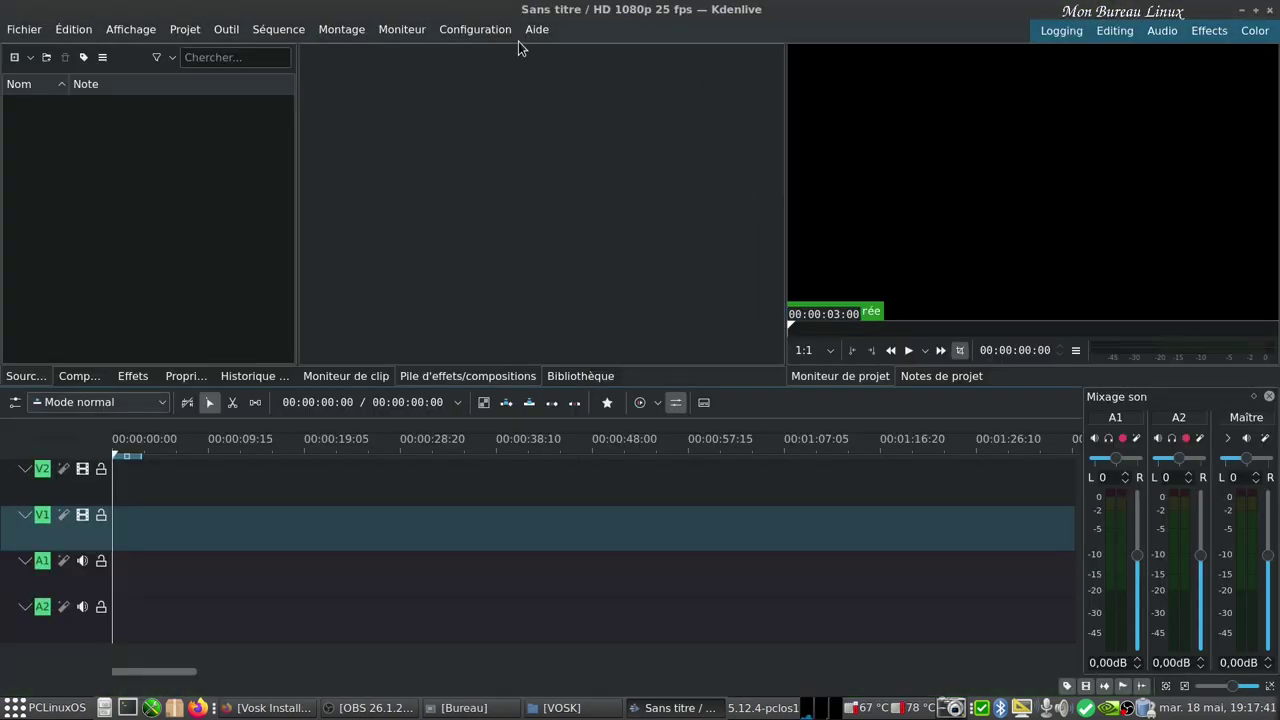
Verify the VOSK configuration in Kdenlive's speech recognition settings, check for updates, and accept the settings
{"action": "left_click", "coordinate": [463, 32]}
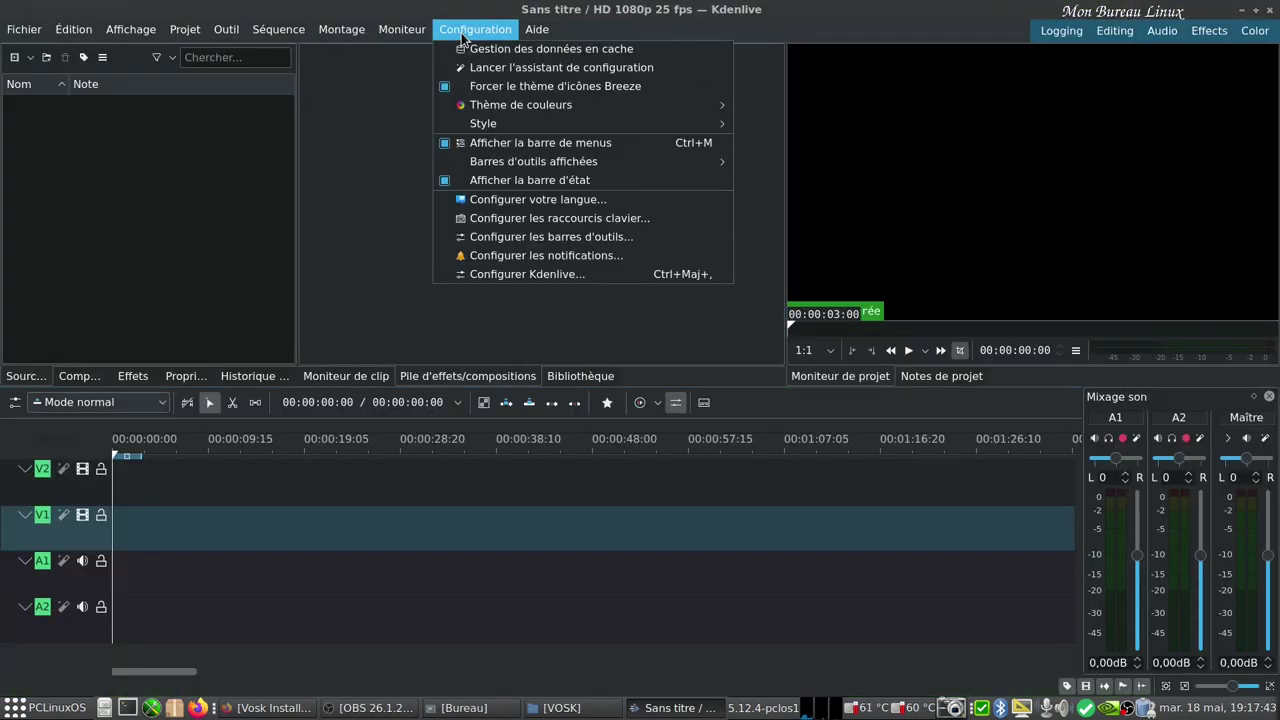
{"action": "left_click", "coordinate": [528, 273]}
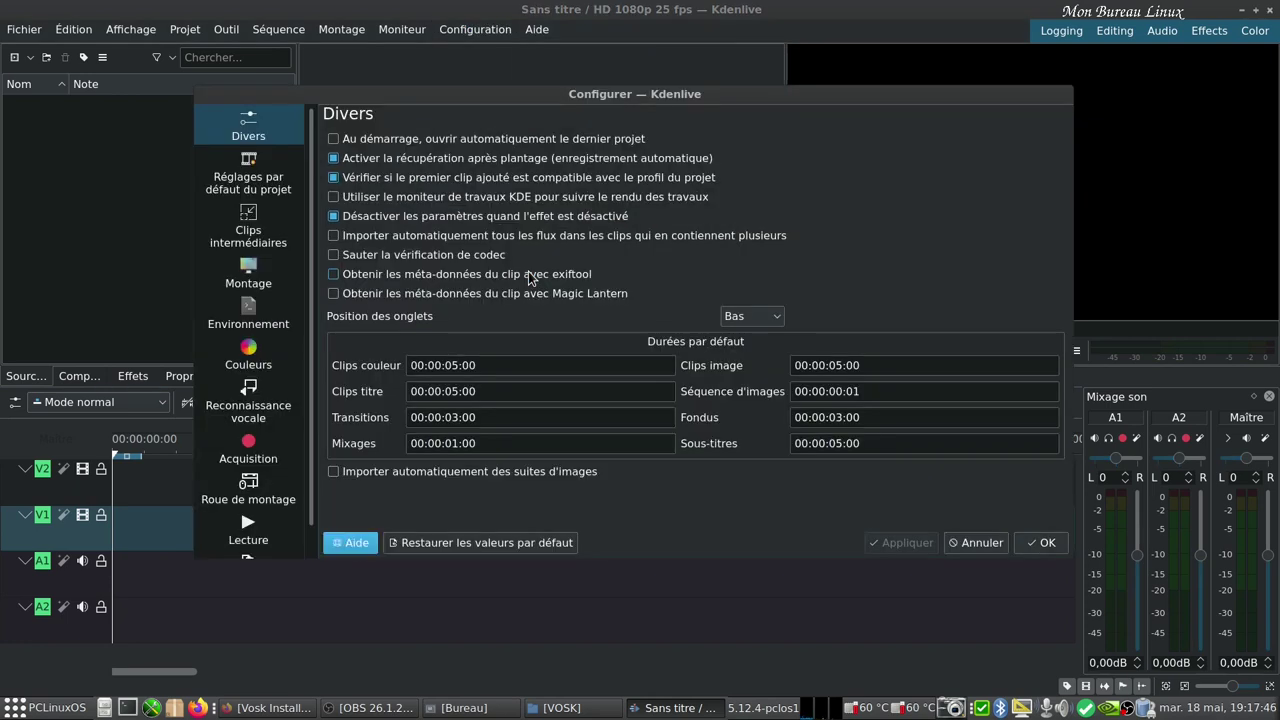
{"action": "left_click", "coordinate": [245, 412]}
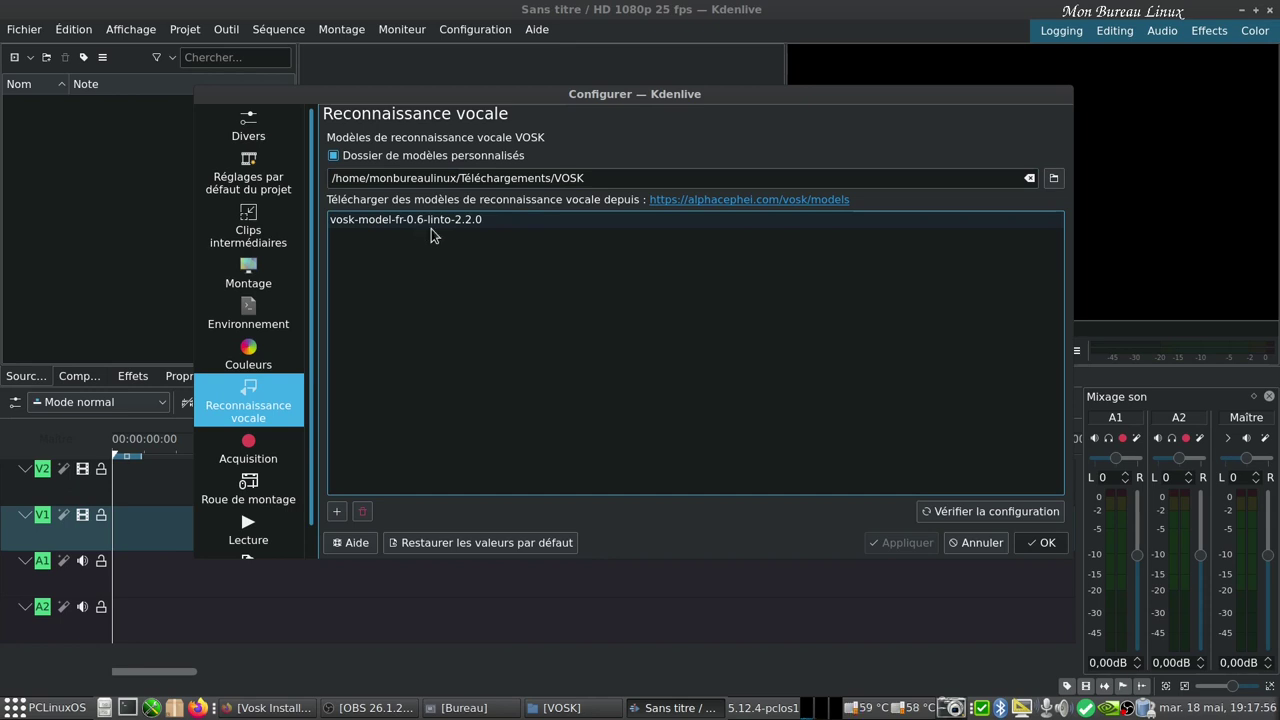
{"action": "left_click", "coordinate": [1004, 511]}
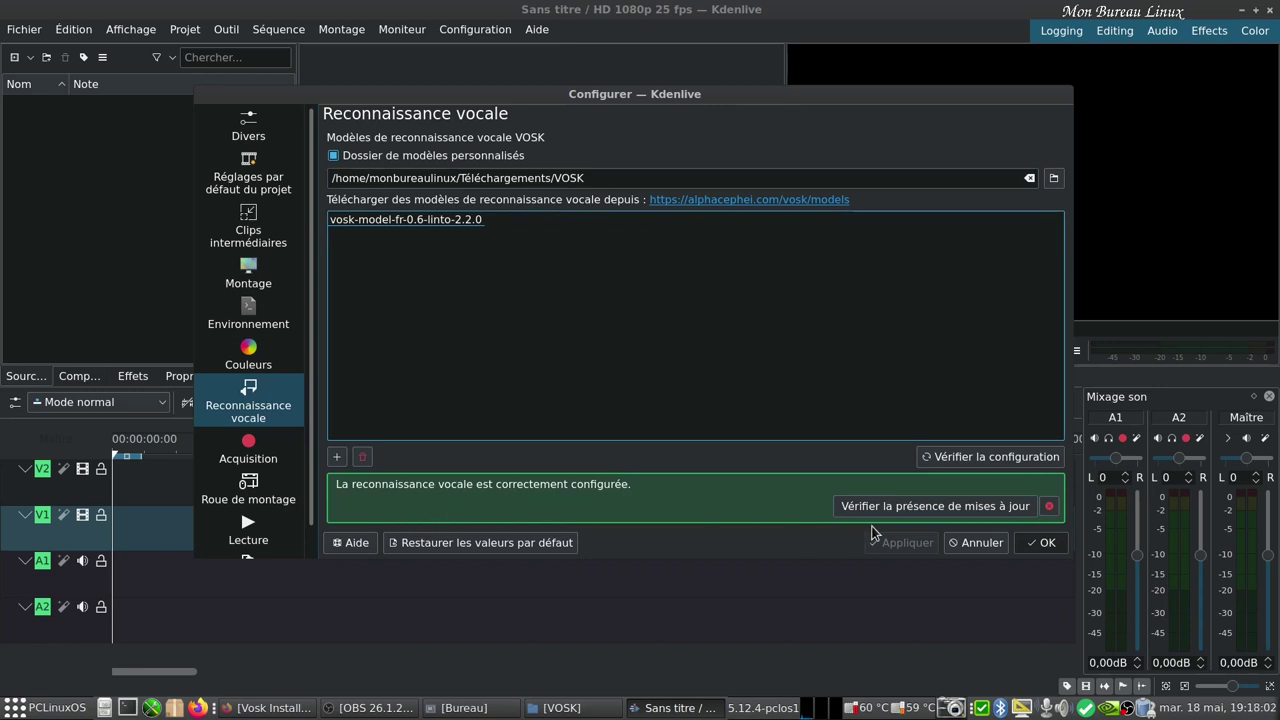
{"action": "left_click", "coordinate": [933, 510]}
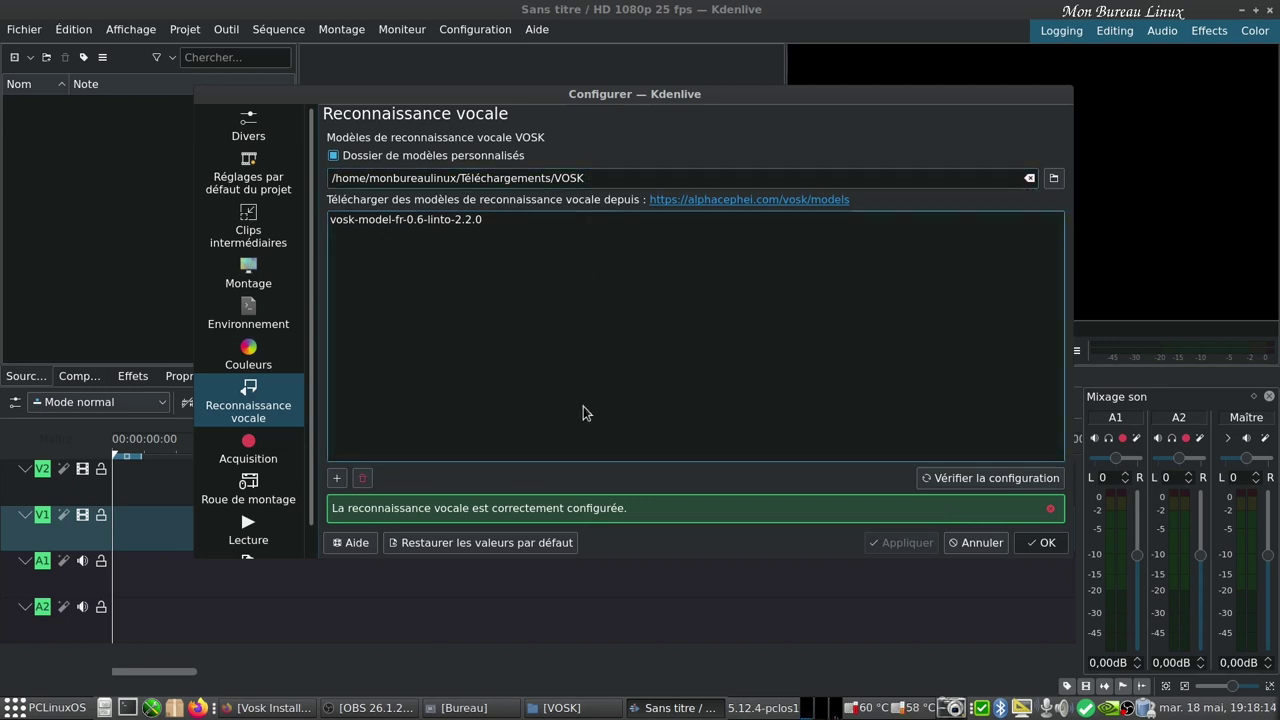
{"action": "left_click", "coordinate": [1046, 544]}
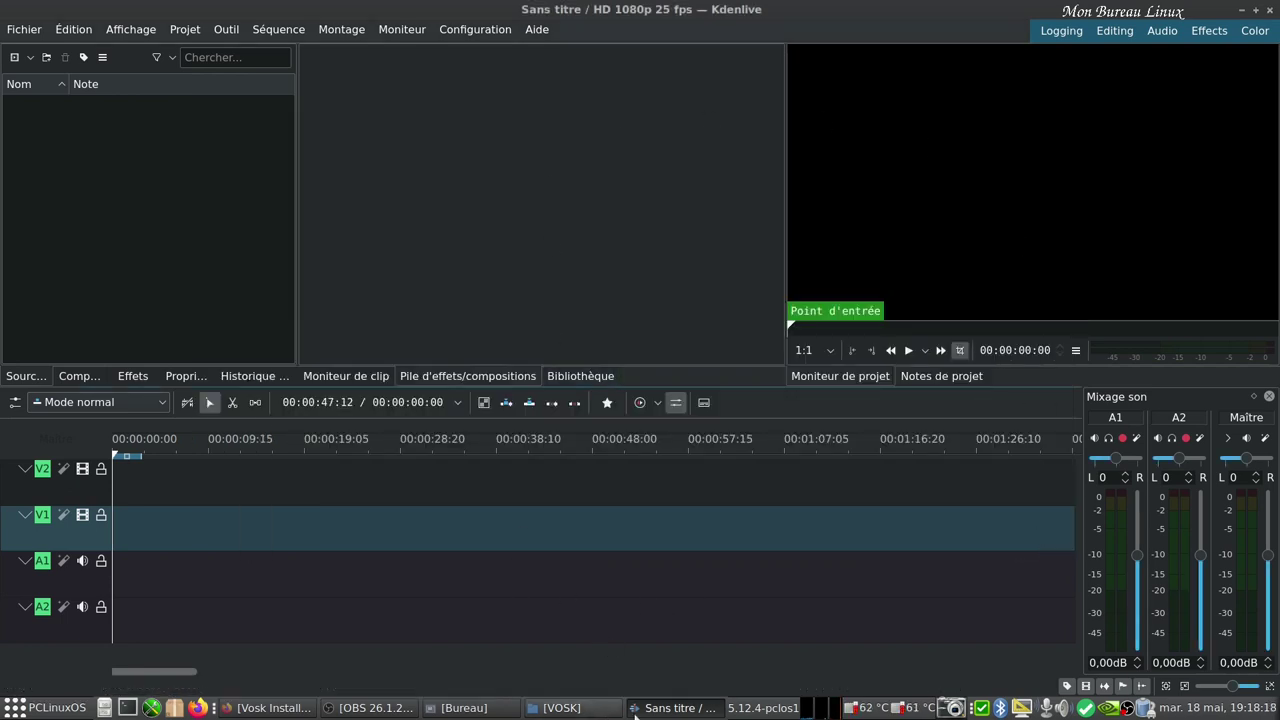
Import Test Kdenlive SRT.mkv from the Bureau folder and place it at the start of tracks V1 and A1
{"action": "left_click", "coordinate": [462, 707]}
{"action": "left_click_drag", "start_coordinate": [528, 30], "coordinate": [970, 78]}
{"action": "left_click_drag", "start_coordinate": [1050, 188], "coordinate": [168, 205]}
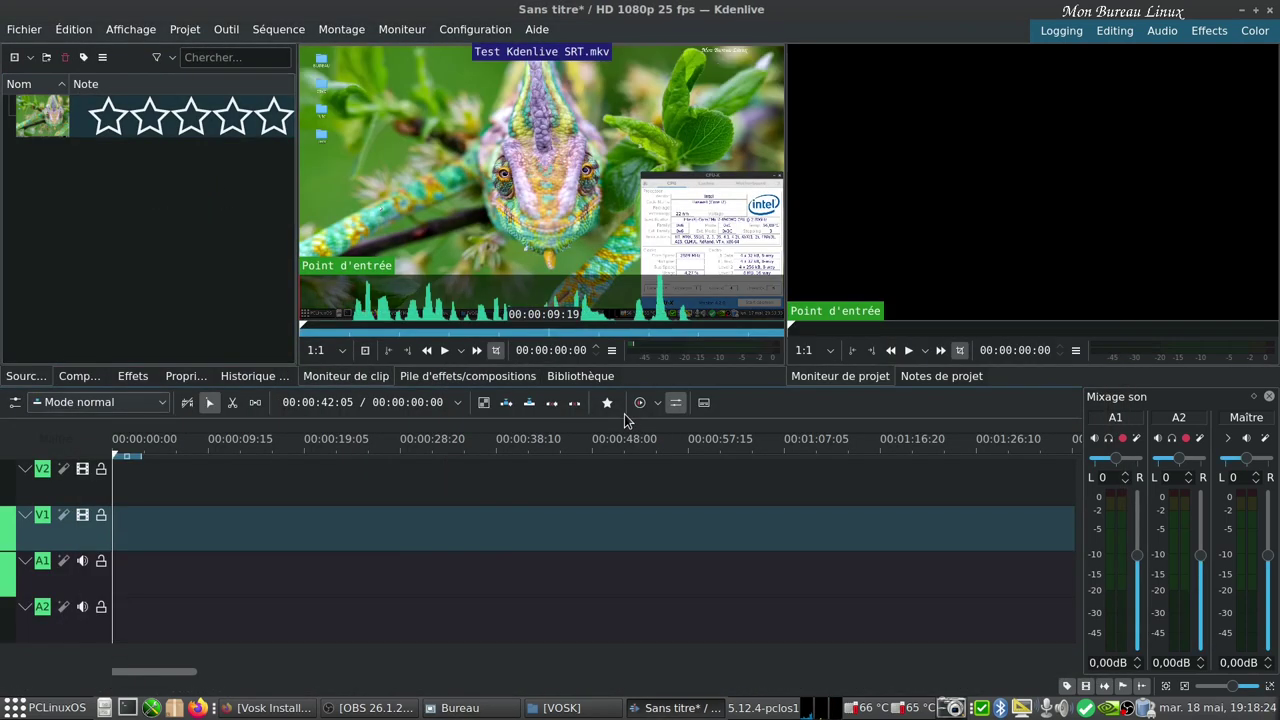
{"action": "left_click_drag", "start_coordinate": [42, 143], "coordinate": [124, 538]}
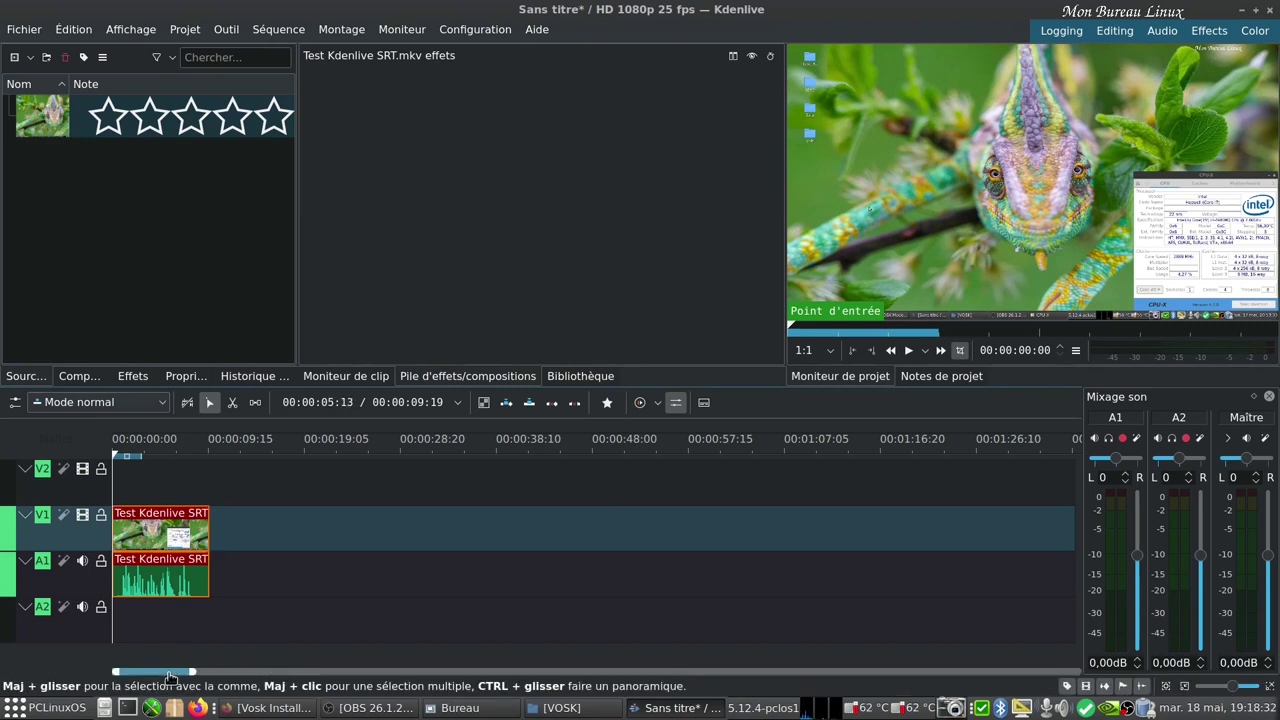
{"action": "left_click", "coordinate": [178, 635]}
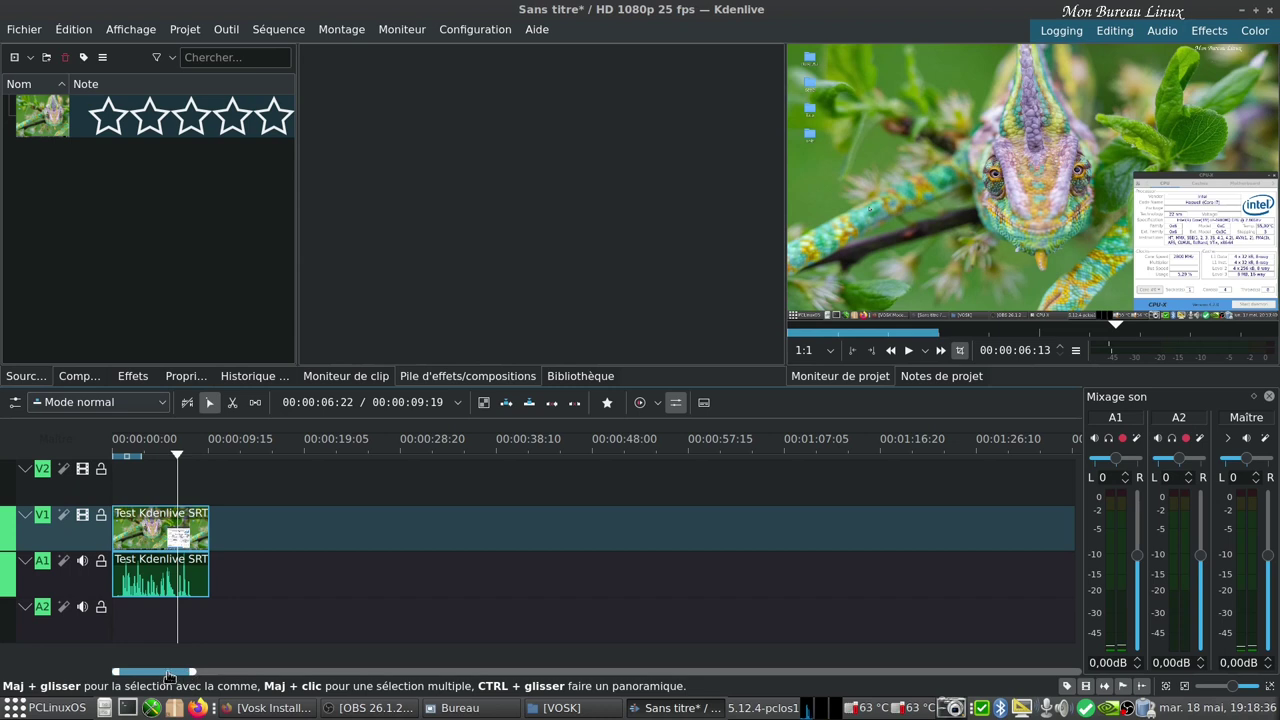
{"action": "left_click_drag", "start_coordinate": [190, 674], "coordinate": [123, 675]}
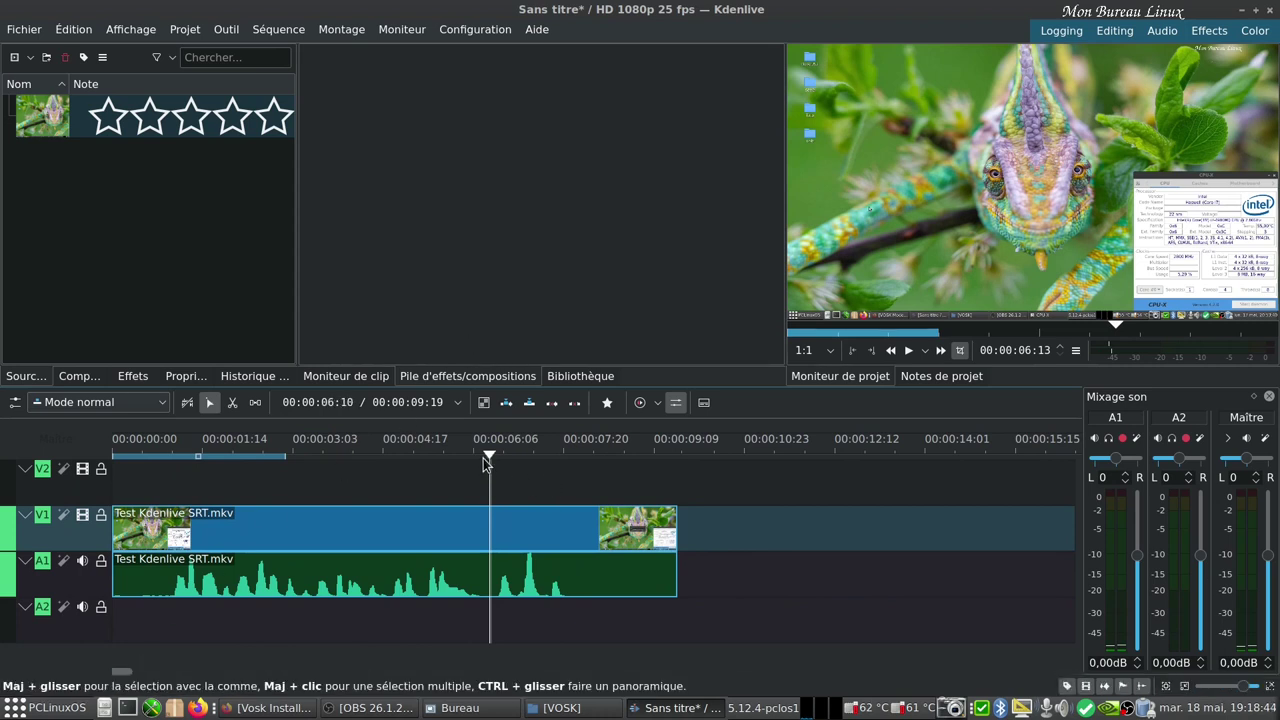
{"action": "key", "text": "Home"}
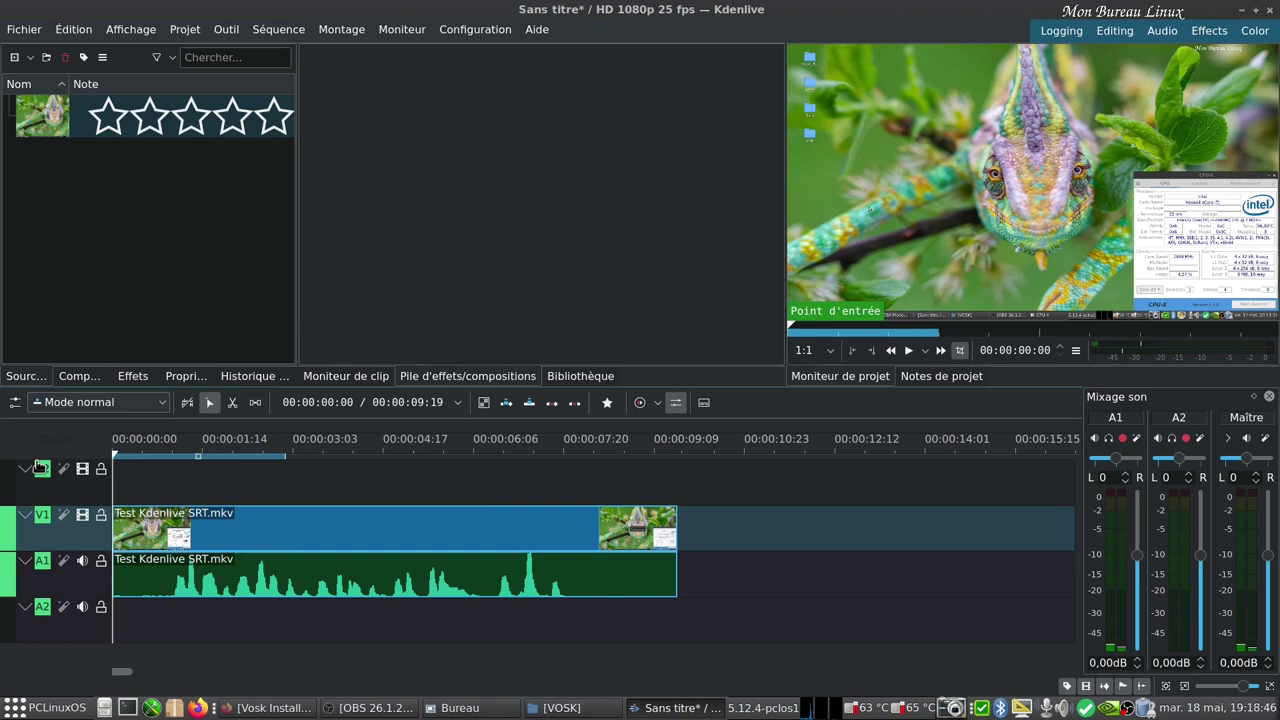
Show the subtitle track in the timeline and view the speech recognition options
{"action": "left_click", "coordinate": [704, 403]}
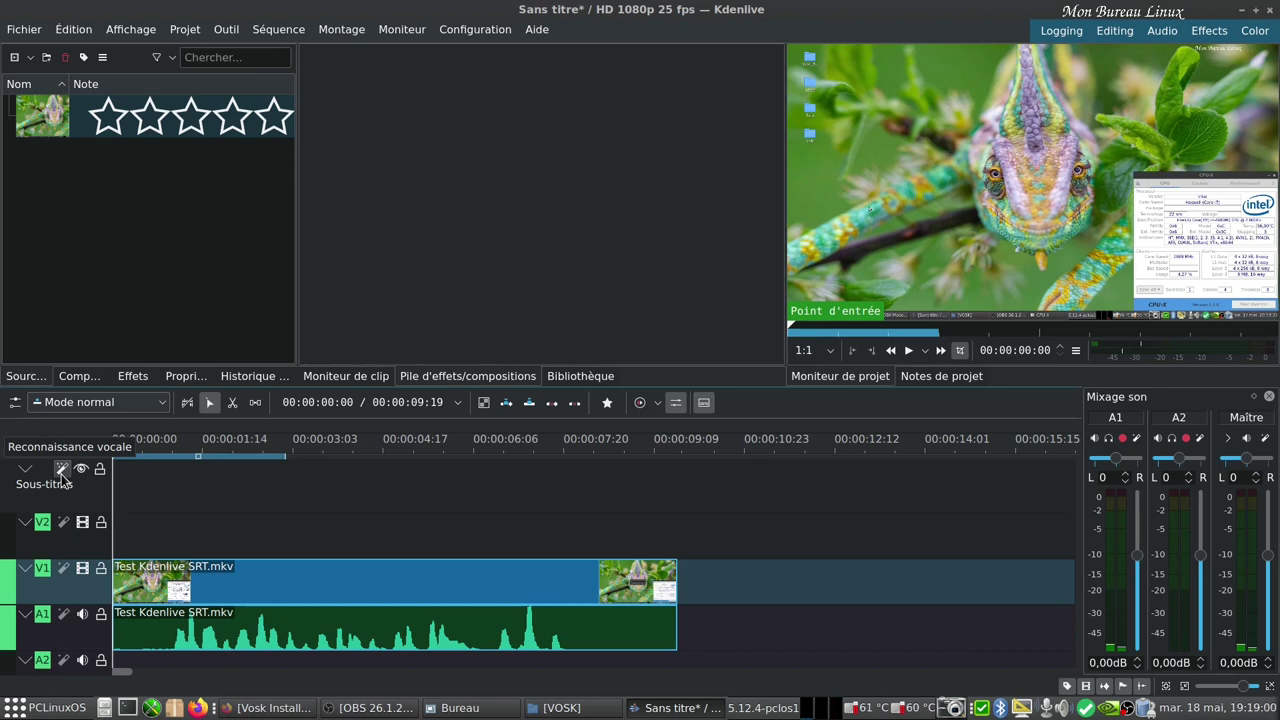
{"action": "left_click", "coordinate": [61, 474]}
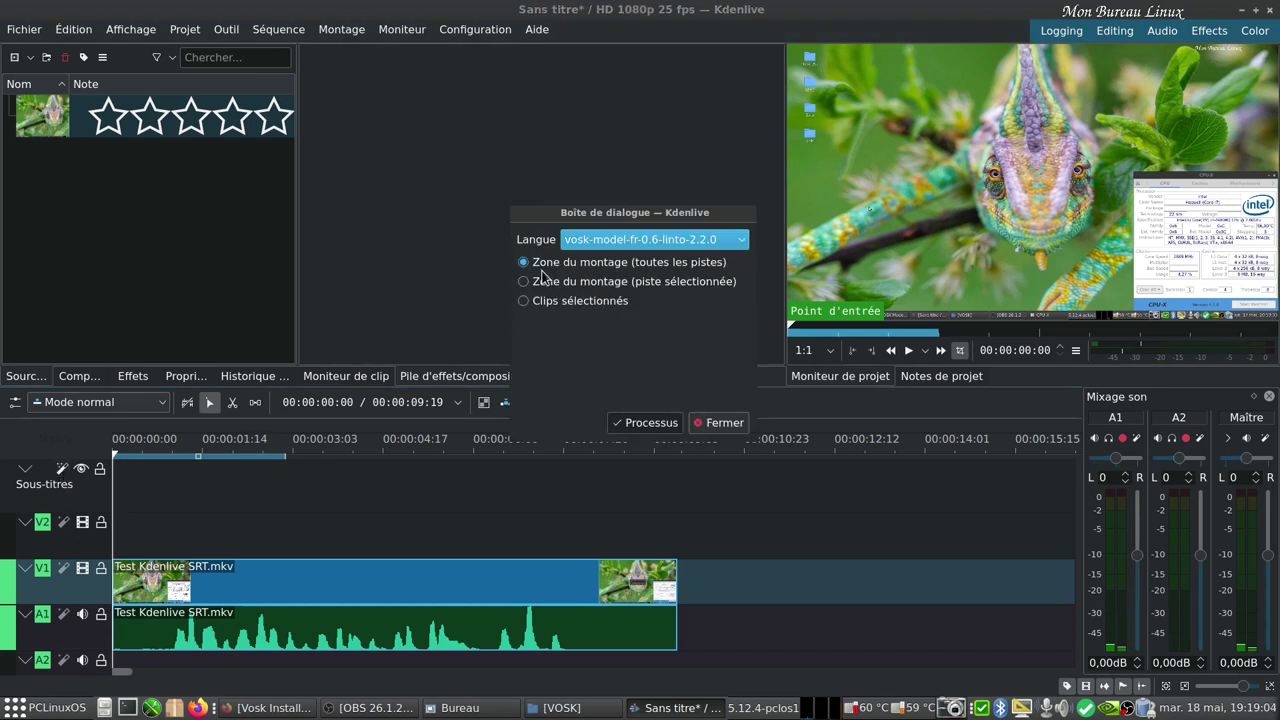
{"action": "left_click", "coordinate": [724, 423]}
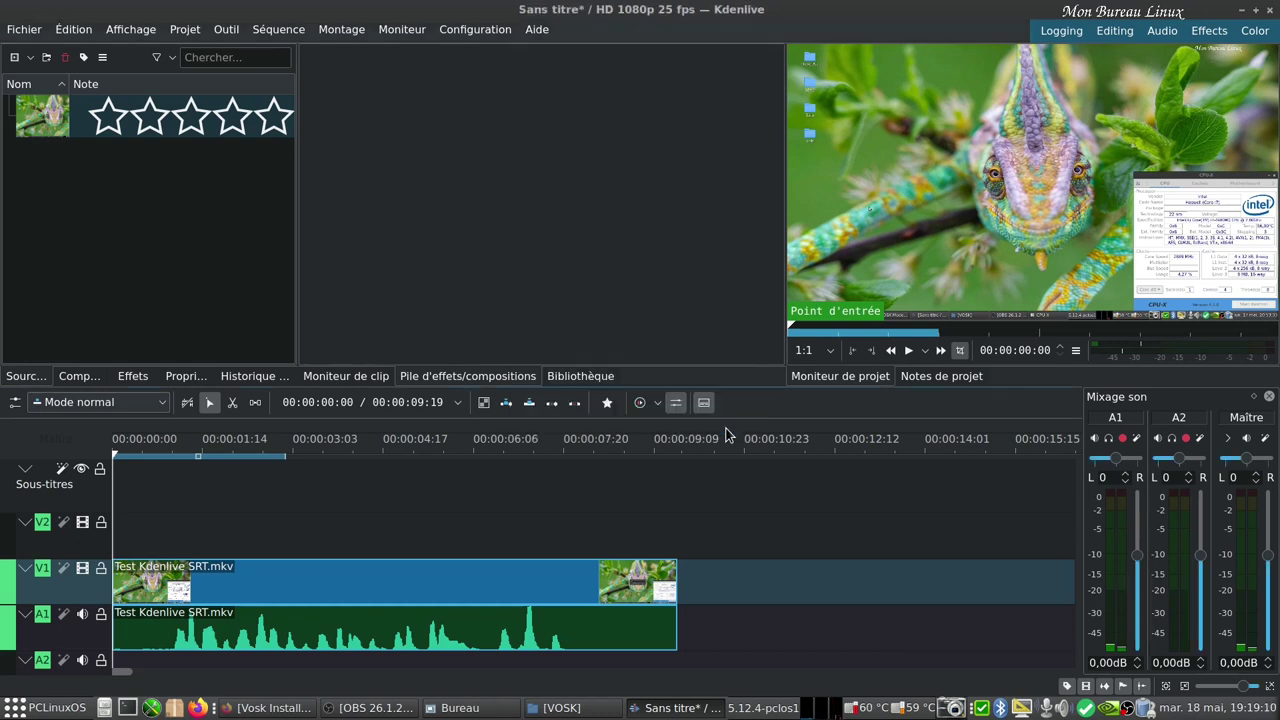
{"action": "left_click", "coordinate": [198, 450]}
{"action": "left_click_drag", "start_coordinate": [198, 457], "coordinate": [397, 455]}
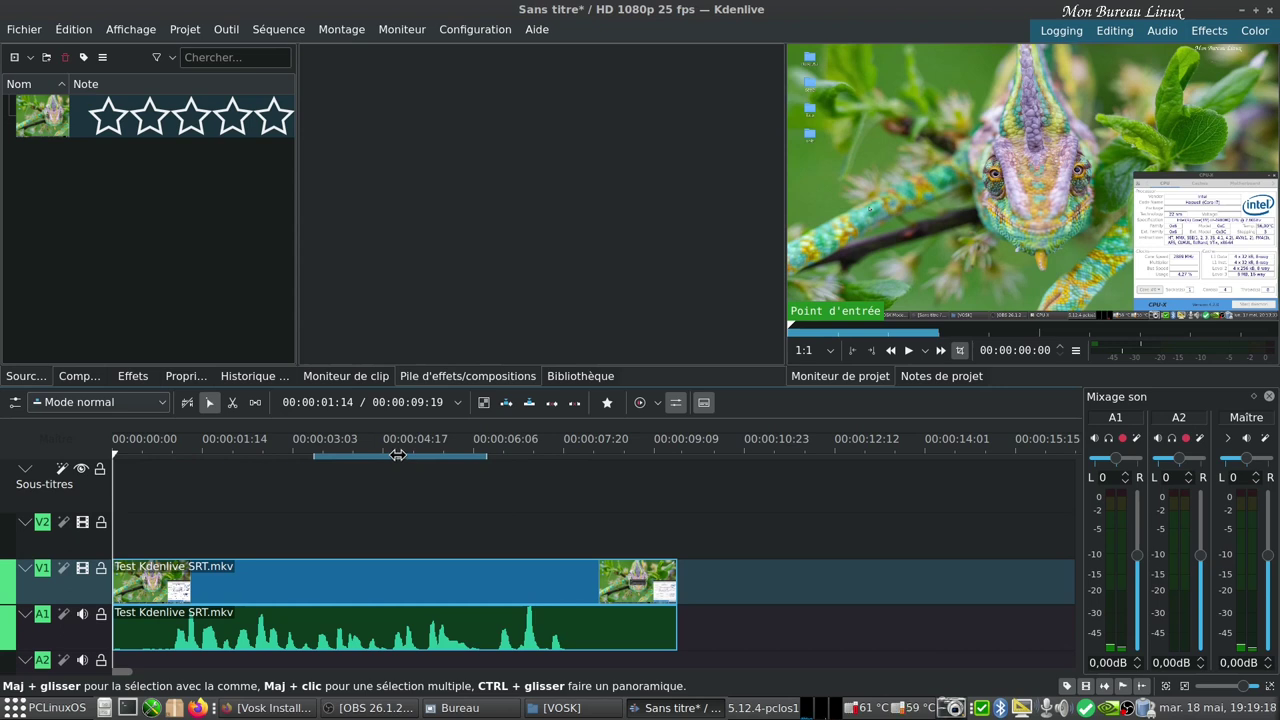
{"action": "left_click_drag", "start_coordinate": [397, 455], "coordinate": [197, 456]}
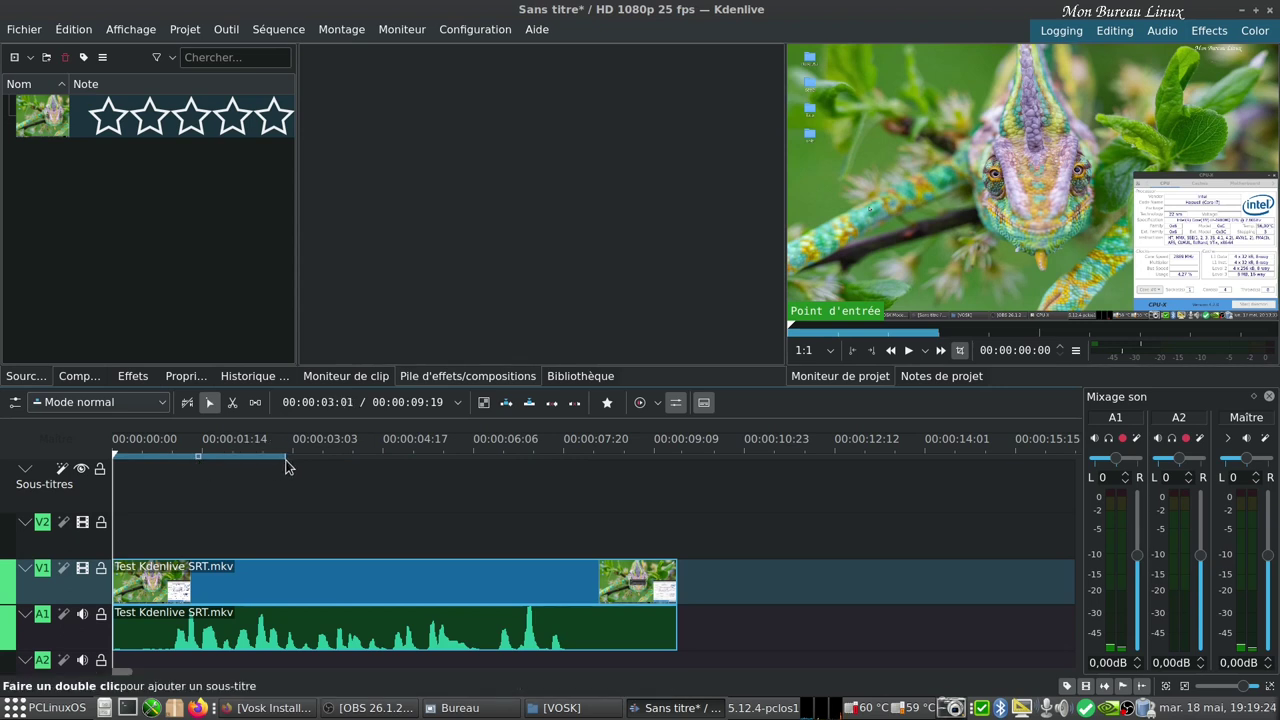
Extend the timeline zone to the clip's end and generate subtitles for the zone on all tracks with the vosk-model-fr-0.6-linto-2.2.0 model
{"action": "left_click_drag", "start_coordinate": [292, 455], "coordinate": [676, 458]}
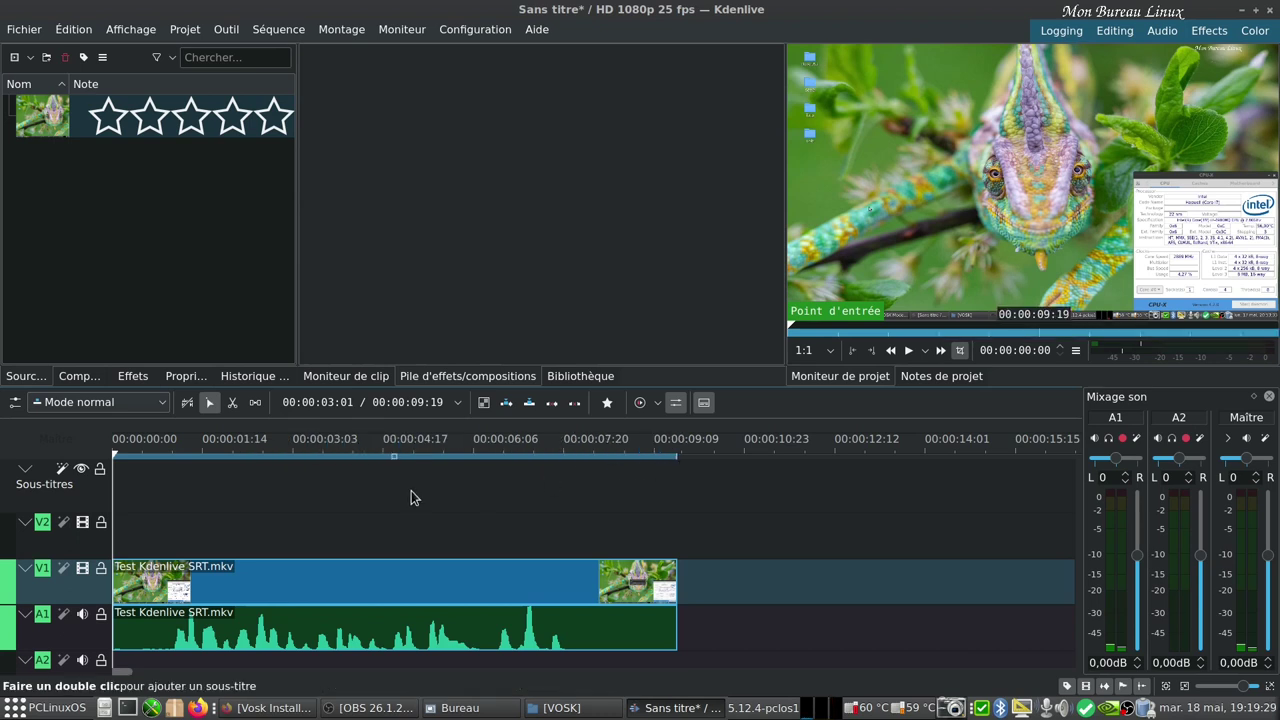
{"action": "left_click", "coordinate": [62, 469]}
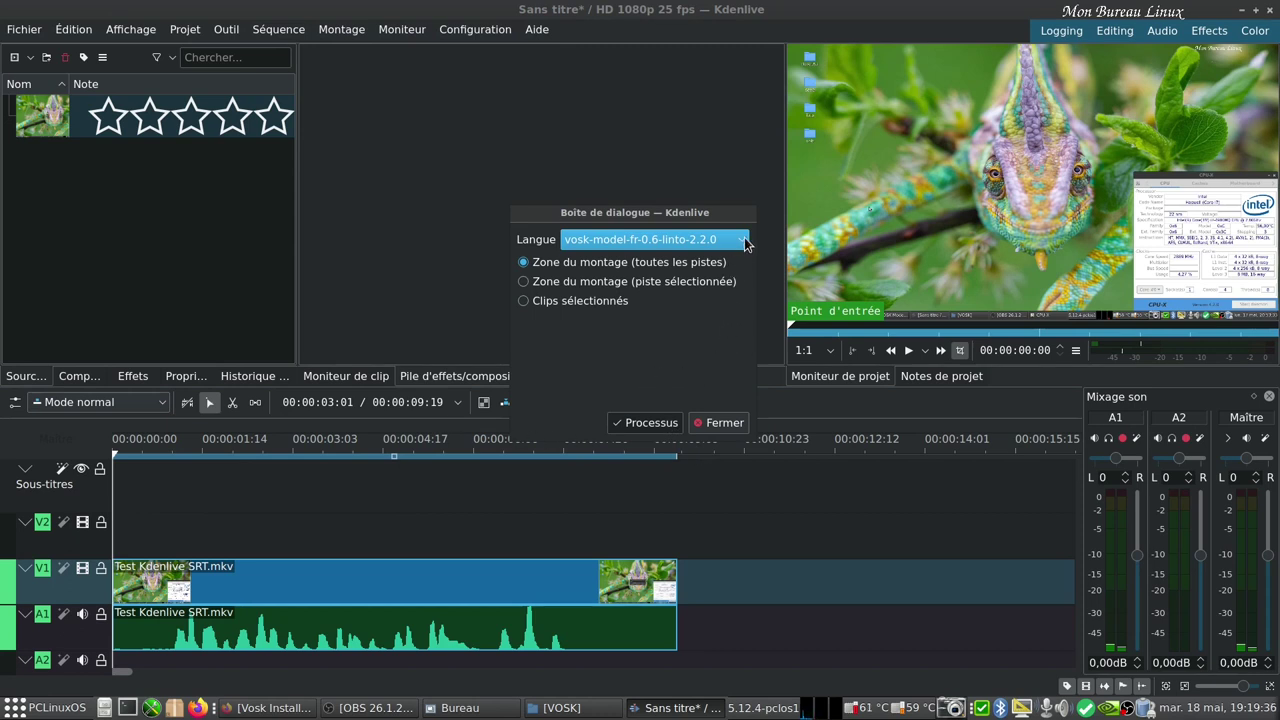
{"action": "left_click", "coordinate": [745, 243]}
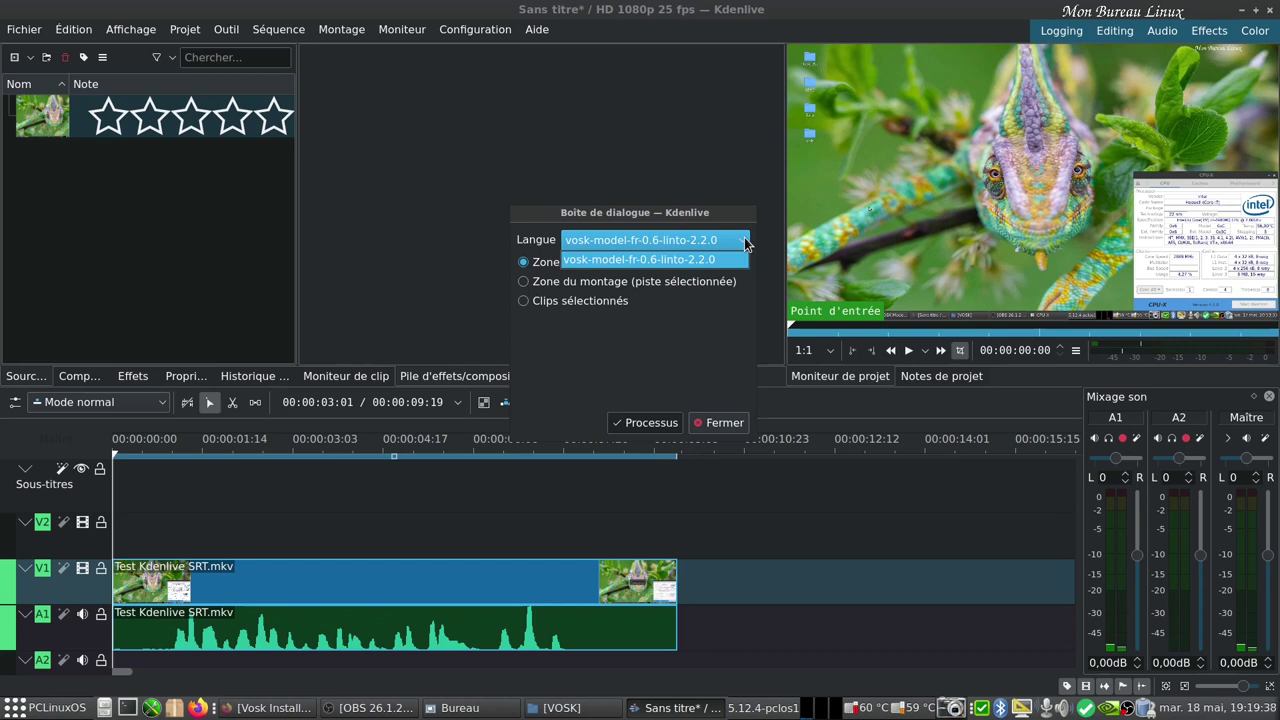
{"action": "left_click", "coordinate": [617, 345]}
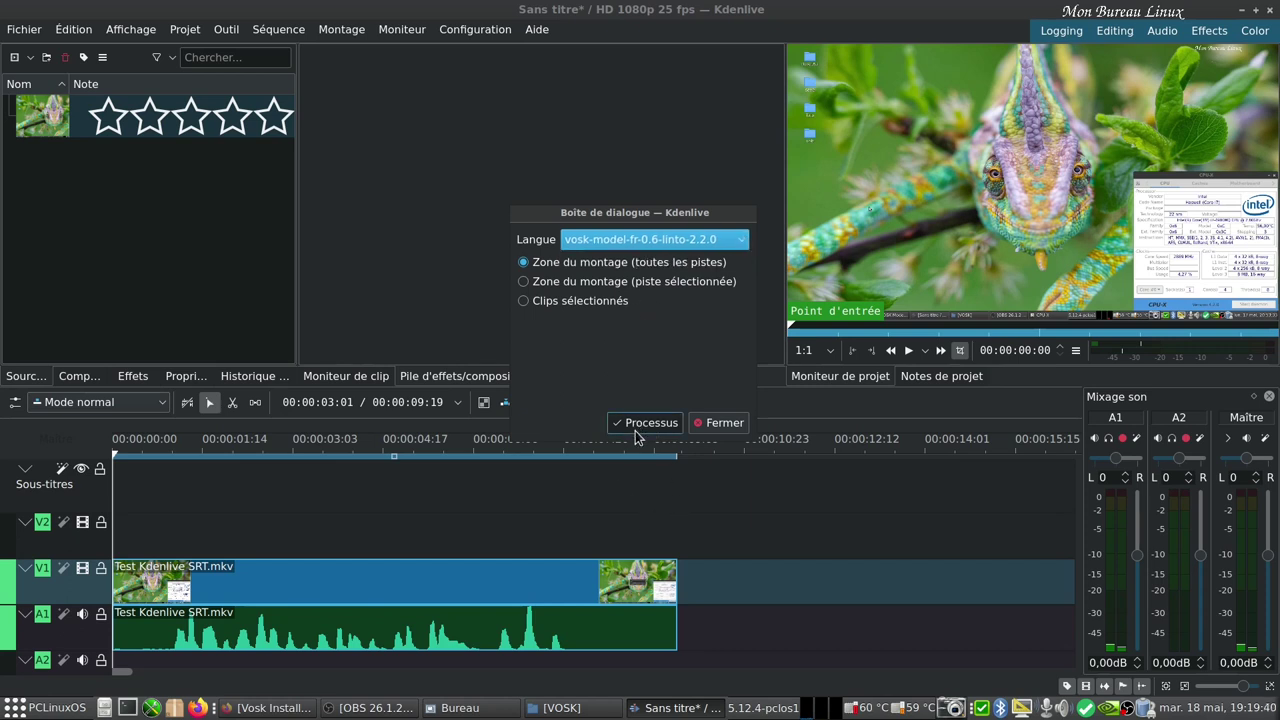
{"action": "left_click", "coordinate": [635, 431]}
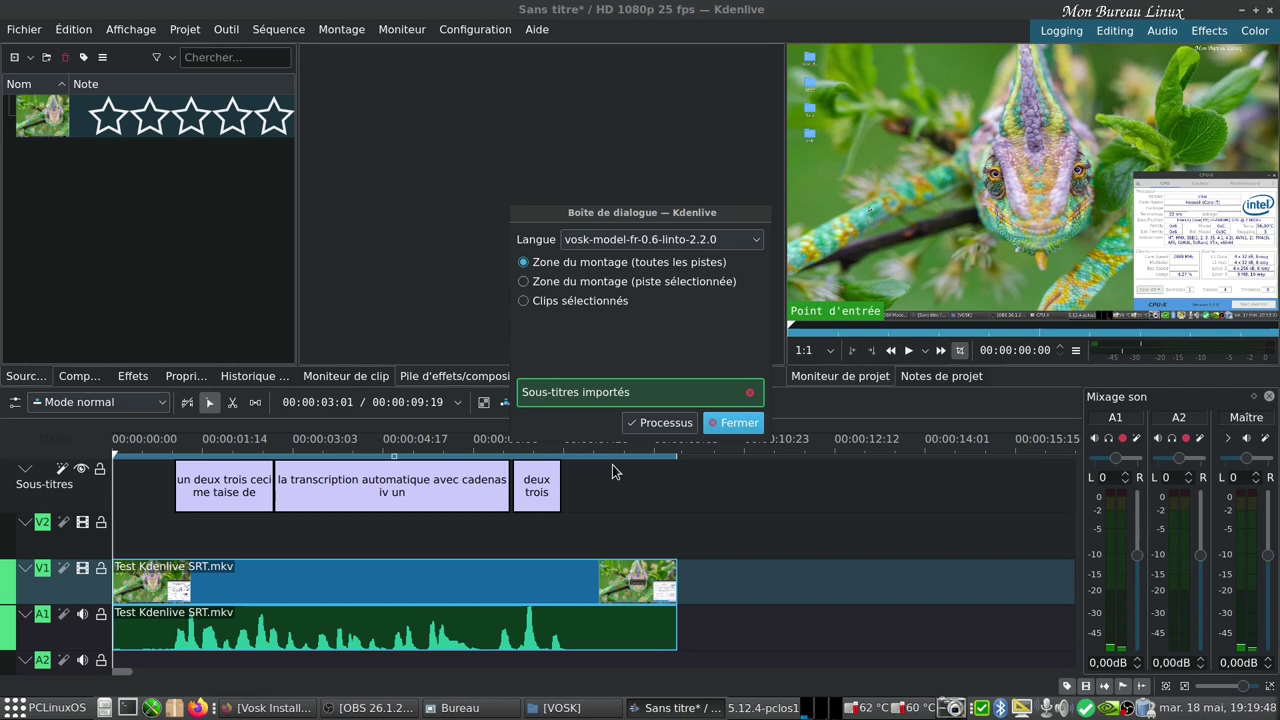
{"action": "left_click", "coordinate": [724, 424]}
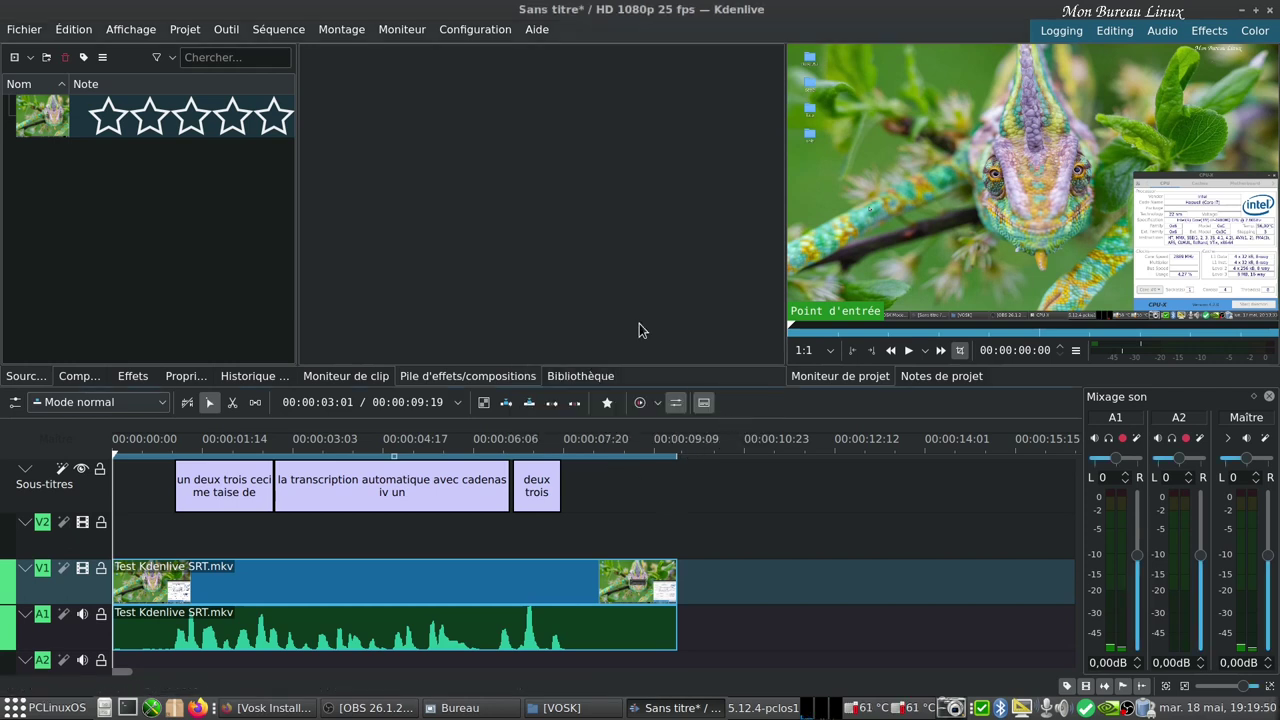
Play the project in full screen to check the generated subtitles
{"action": "left_click", "coordinate": [910, 352]}
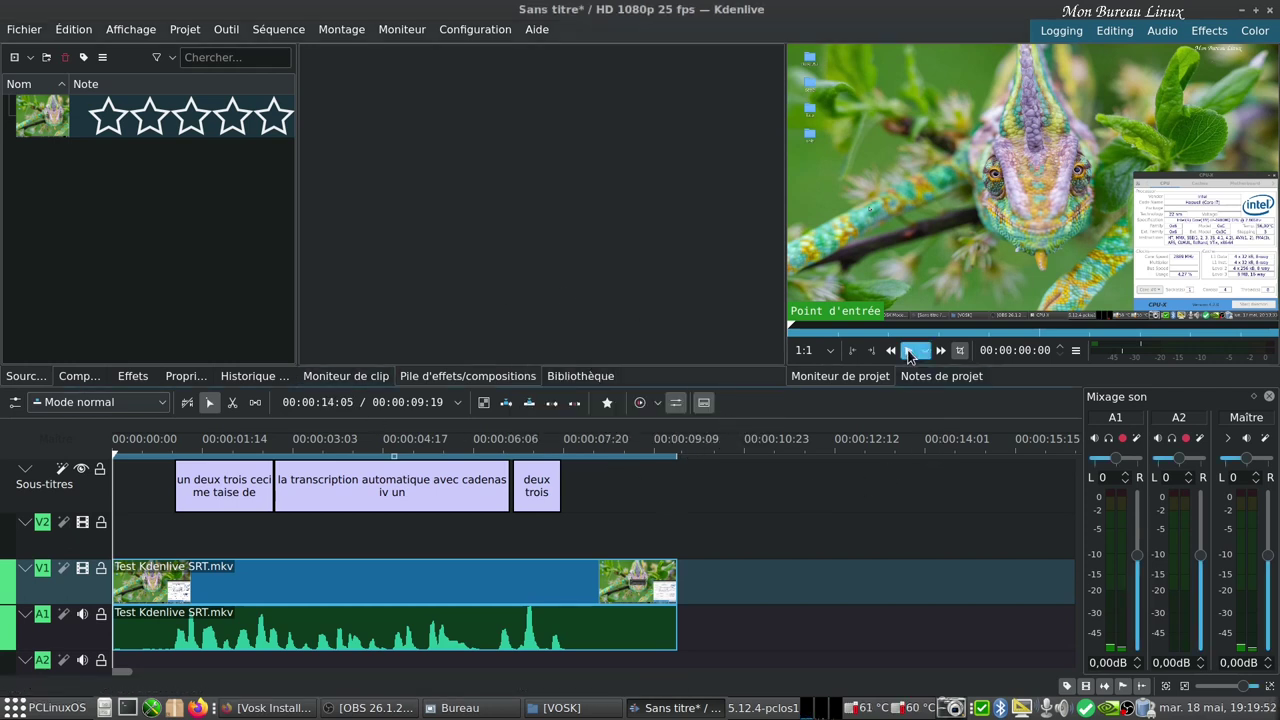
{"action": "double_click", "coordinate": [955, 240]}
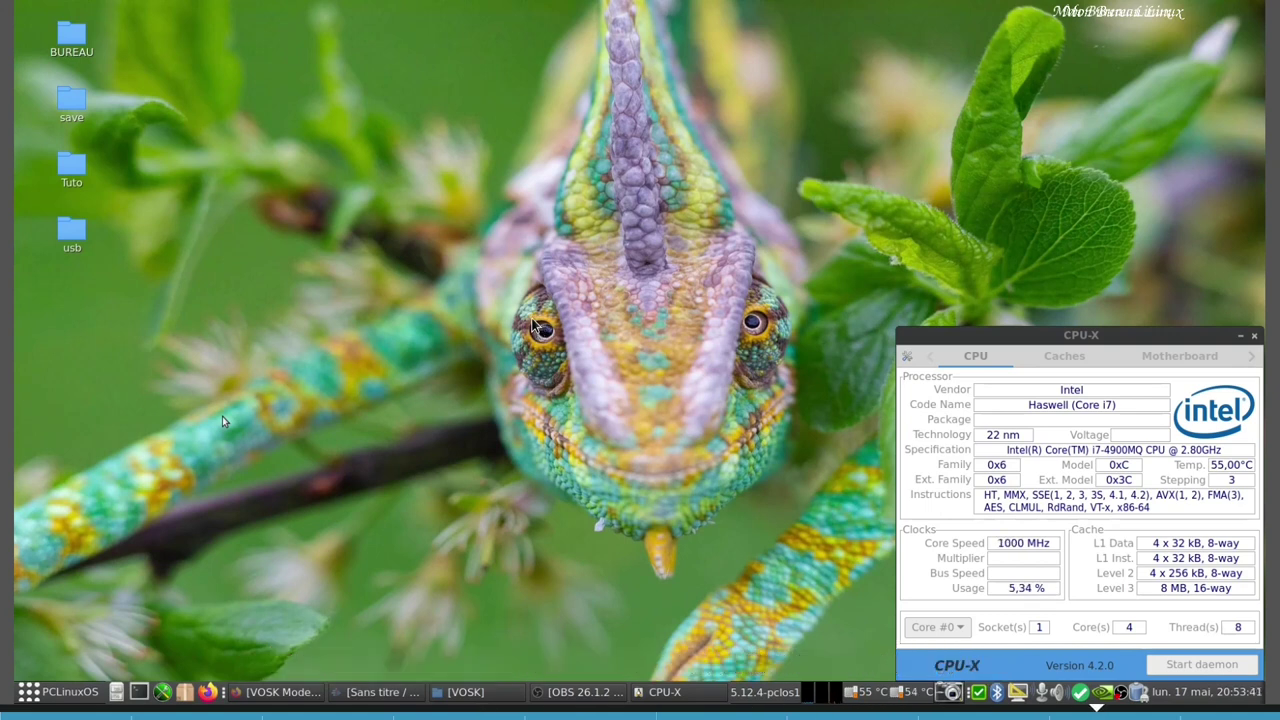
{"action": "key", "text": "Escape"}
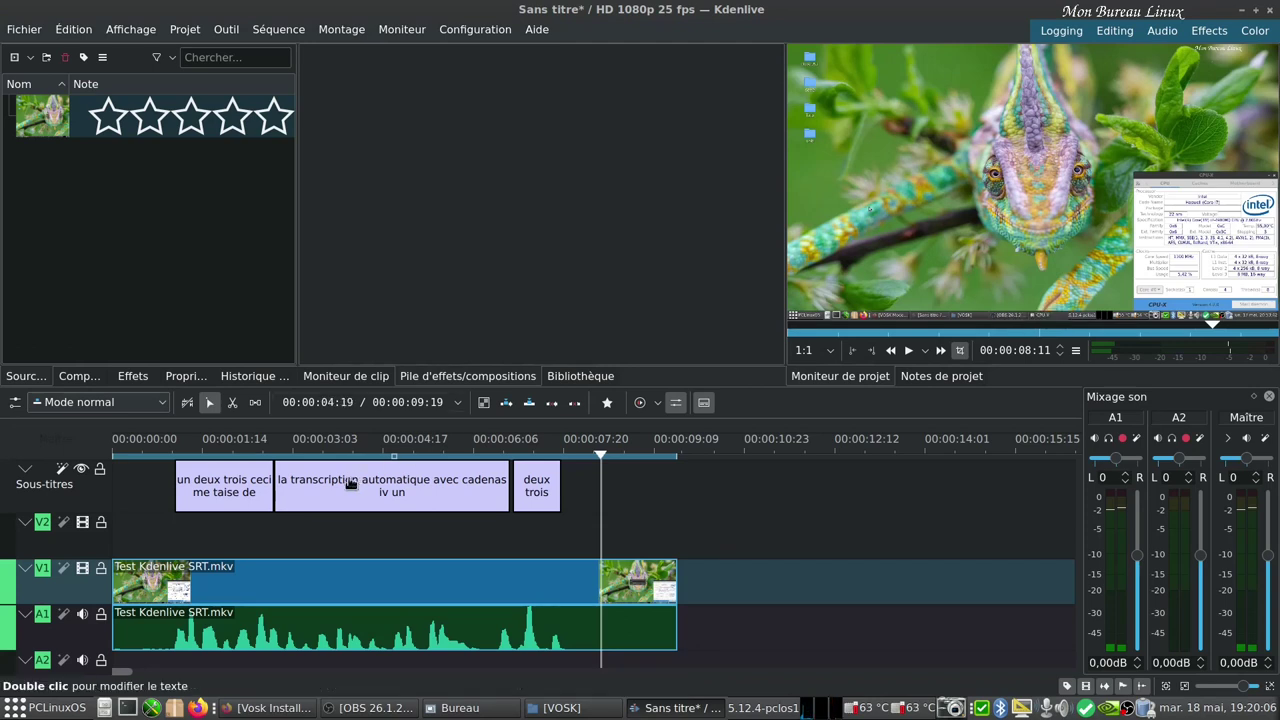
Correct the first subtitle's text to "un deux trois ceci est un test de" and apply the change
{"action": "double_click", "coordinate": [216, 501]}
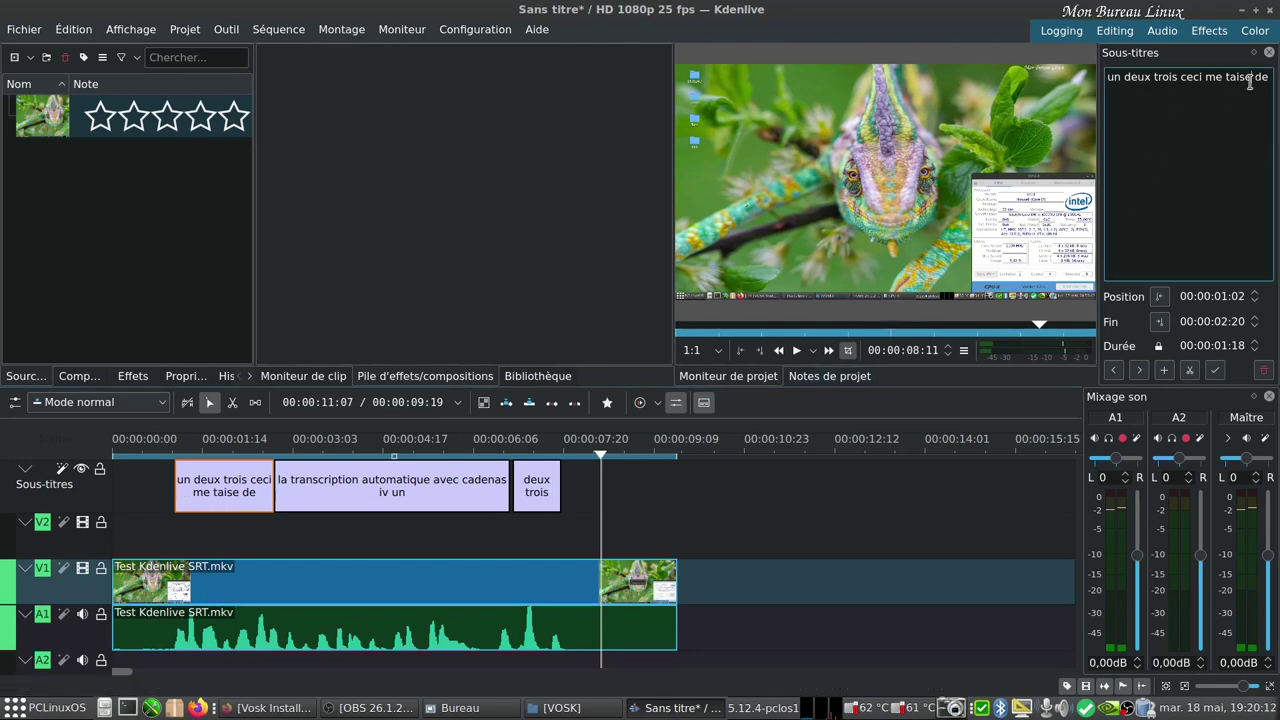
{"action": "key", "text": "BackSpace"}
{"action": "key", "text": "BackSpace"}
{"action": "key", "text": "BackSpace"}
{"action": "key", "text": "BackSpace"}
{"action": "key", "text": "BackSpace"}
{"action": "key", "text": "BackSpace"}
{"action": "type", "text": "est un tes"}
{"action": "left_click", "coordinate": [1214, 370]}
Correct the second subtitle's text to "la transcription automatique avec kdenlive un" and apply the change
{"action": "left_click", "coordinate": [416, 502]}
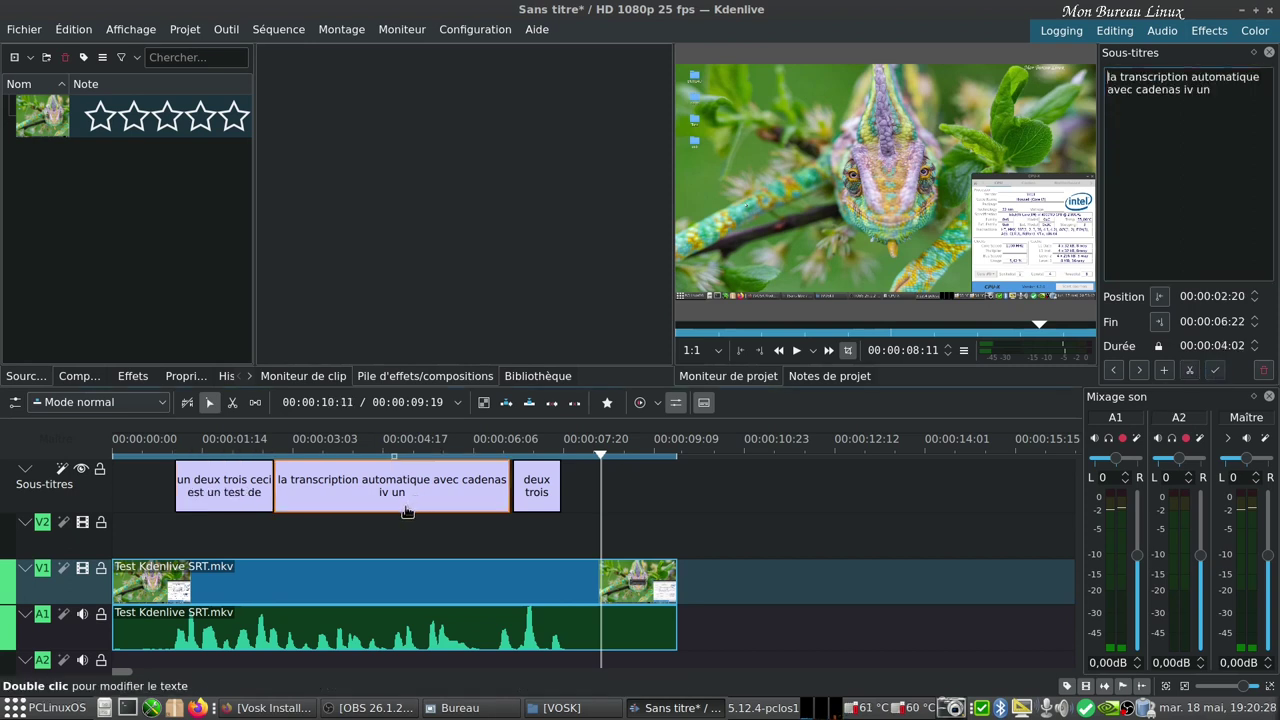
{"action": "left_click", "coordinate": [1178, 132]}
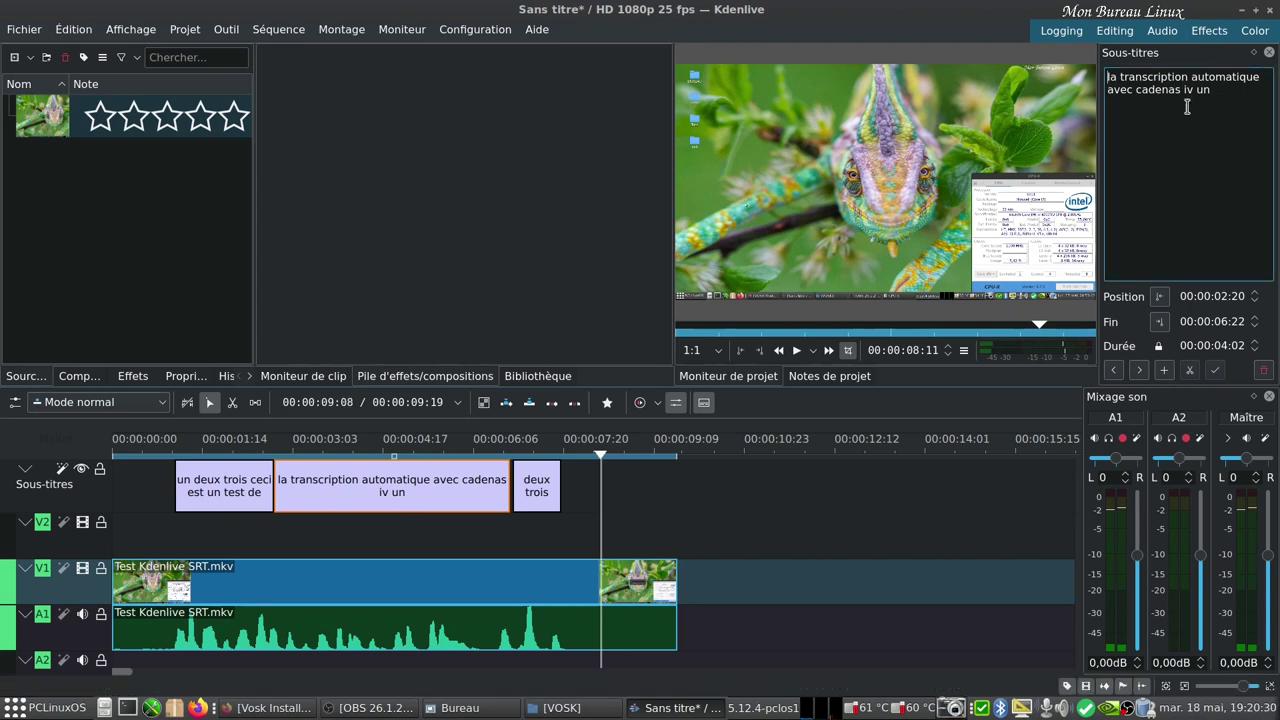
{"action": "double_click", "coordinate": [1192, 90]}
{"action": "key", "text": "BackSpace"}
{"action": "key", "text": "BackSpace"}
{"action": "key", "text": "BackSpace"}
{"action": "key", "text": "BackSpace"}
{"action": "key", "text": "BackSpace"}
{"action": "key", "text": "BackSpace"}
{"action": "key", "text": "BackSpace"}
{"action": "key", "text": "BackSpace"}
{"action": "key", "text": "BackSpace"}
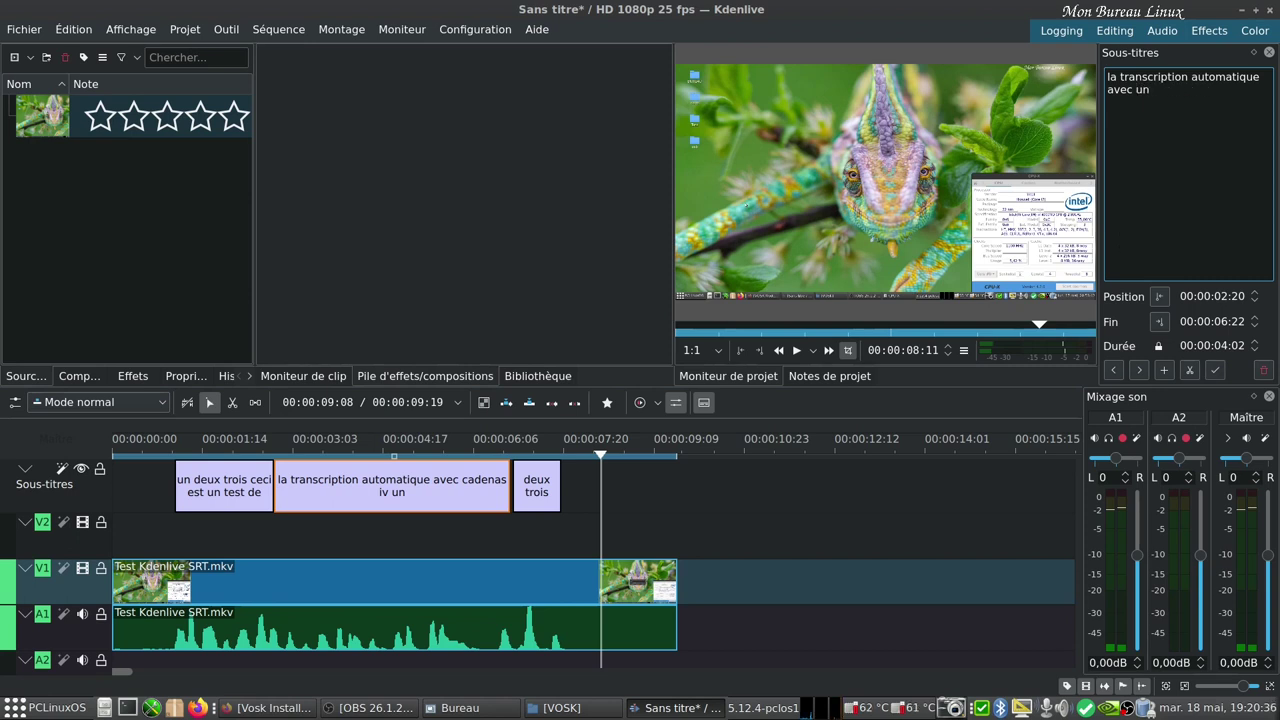
{"action": "type", "text": "denlive"}
{"action": "left_click", "coordinate": [1215, 370]}
Play the project from within the first subtitle to check the corrected texts, and close the subtitle editor
{"action": "left_click", "coordinate": [602, 458]}
{"action": "left_click_drag", "start_coordinate": [603, 458], "coordinate": [200, 458]}
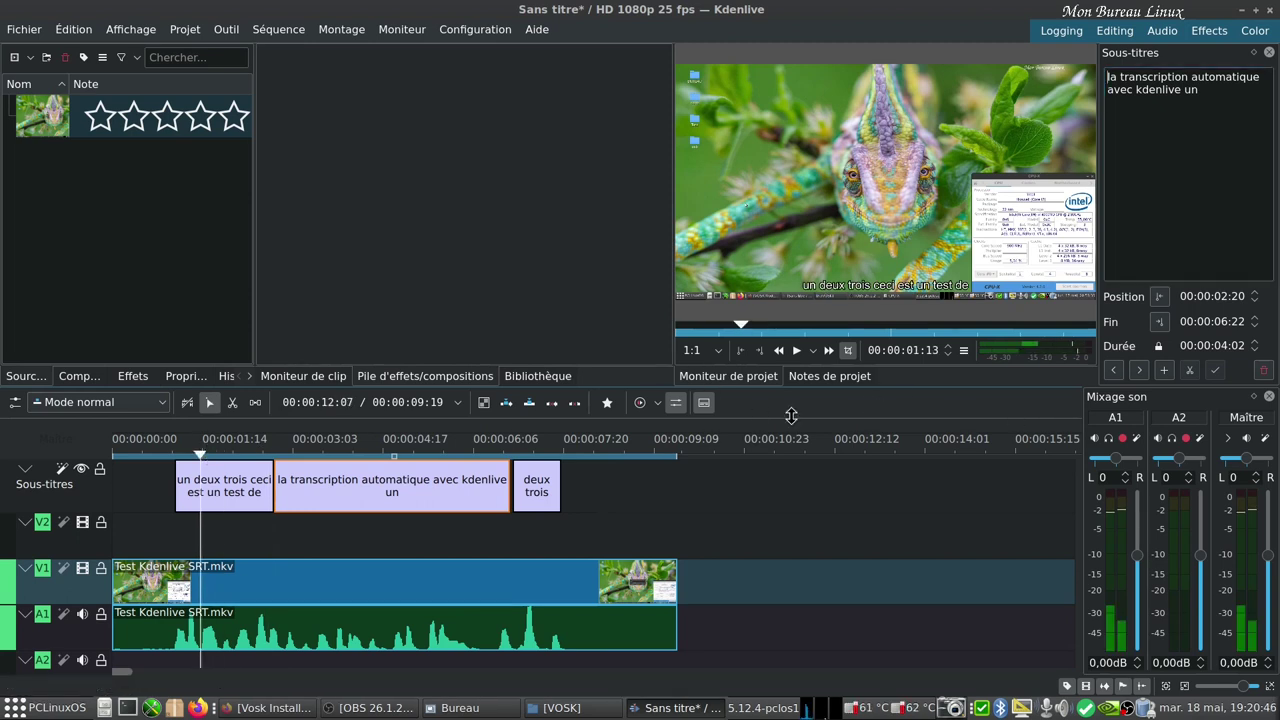
{"action": "left_click", "coordinate": [797, 352]}
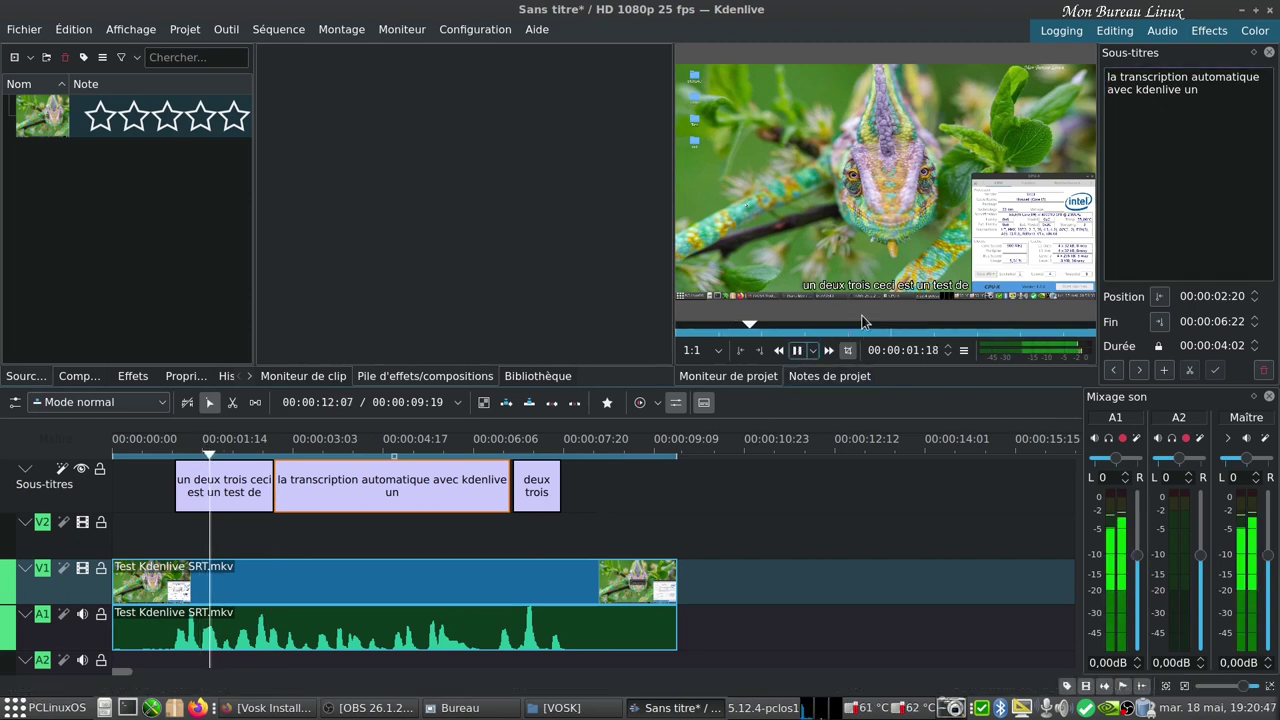
{"action": "left_click", "coordinate": [1269, 52]}
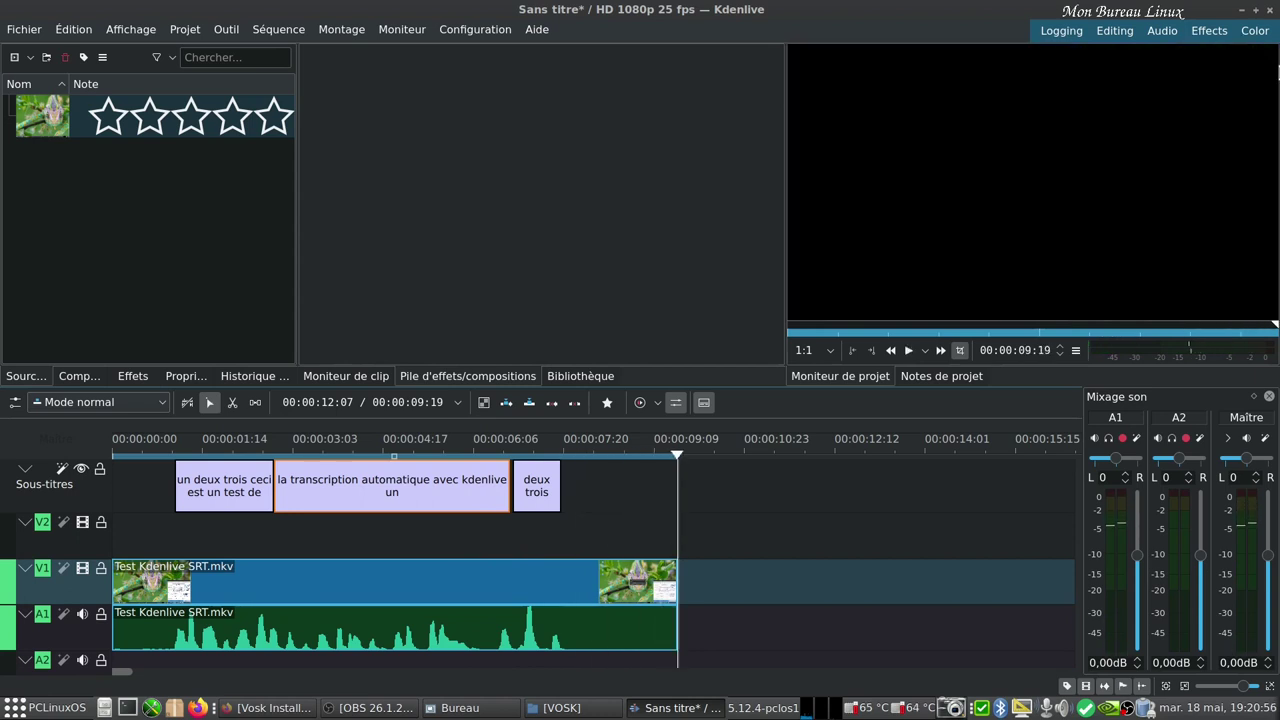
{"action": "mouse_move", "coordinate": [1272, 70]}
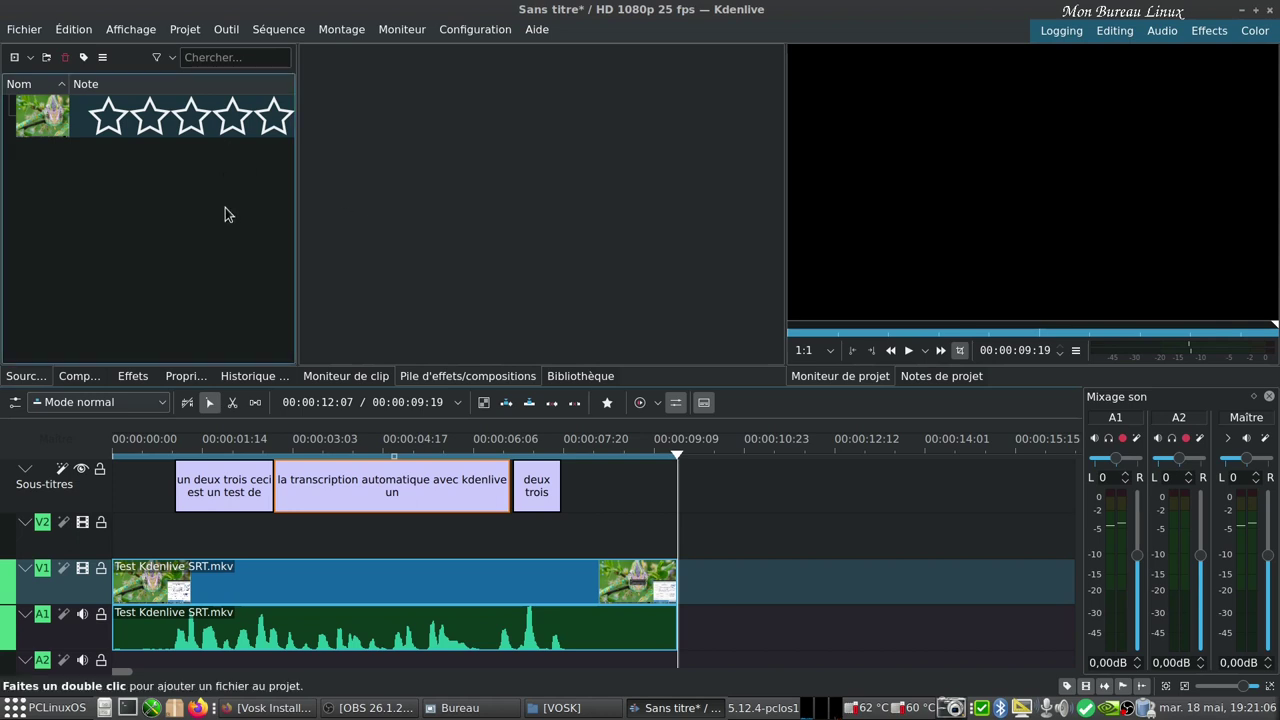
Open the project render settings and set the output file to SRT.mp4 in the Bureau folder
{"action": "left_click", "coordinate": [131, 30]}
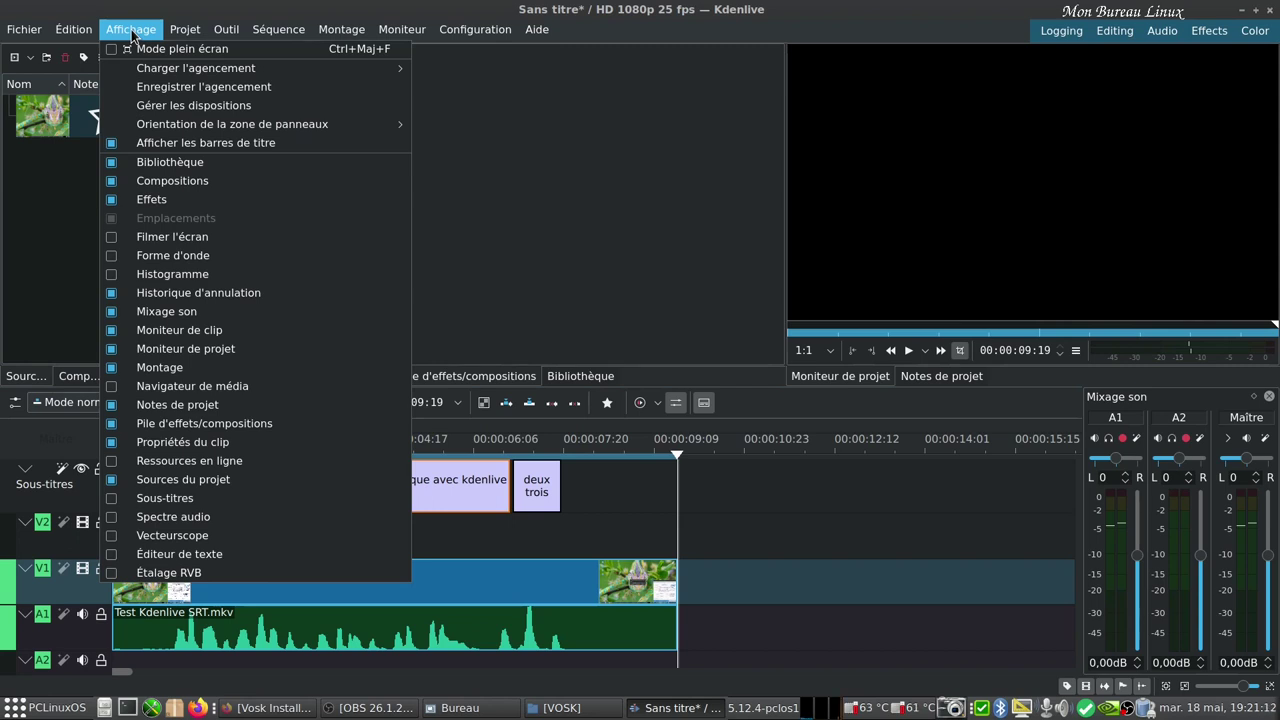
{"action": "mouse_move", "coordinate": [175, 32]}
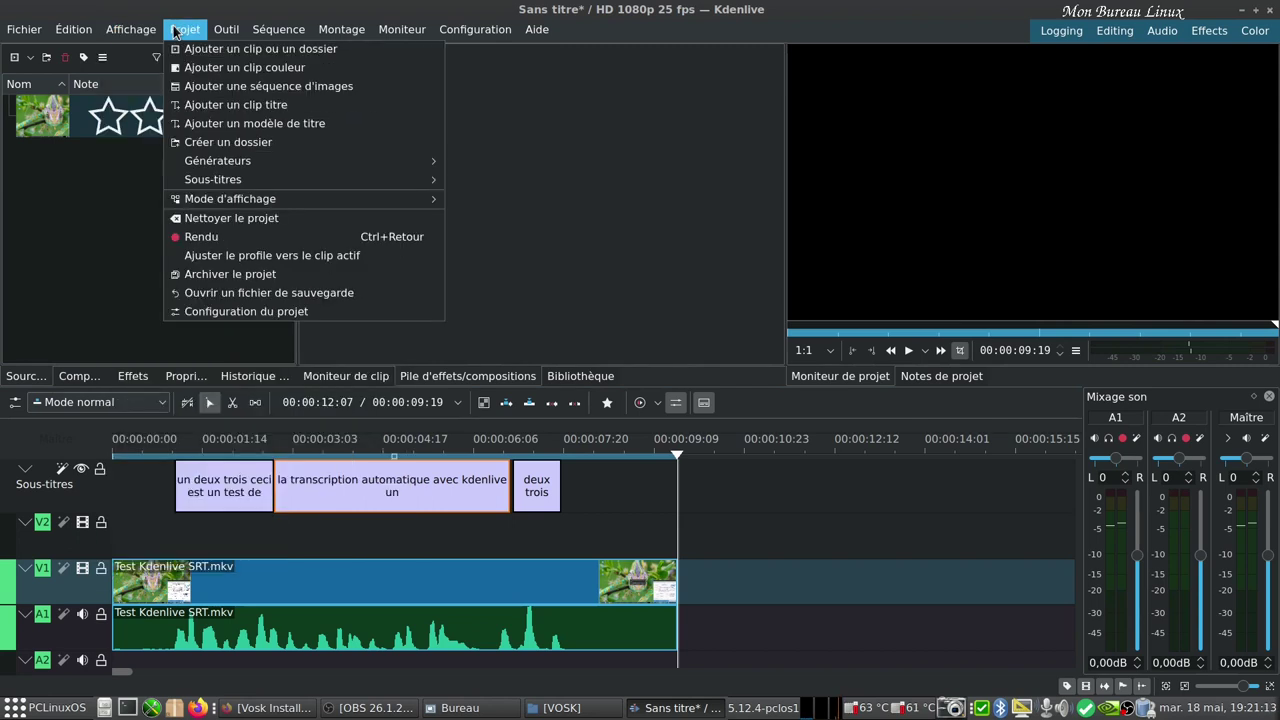
{"action": "left_click", "coordinate": [202, 236]}
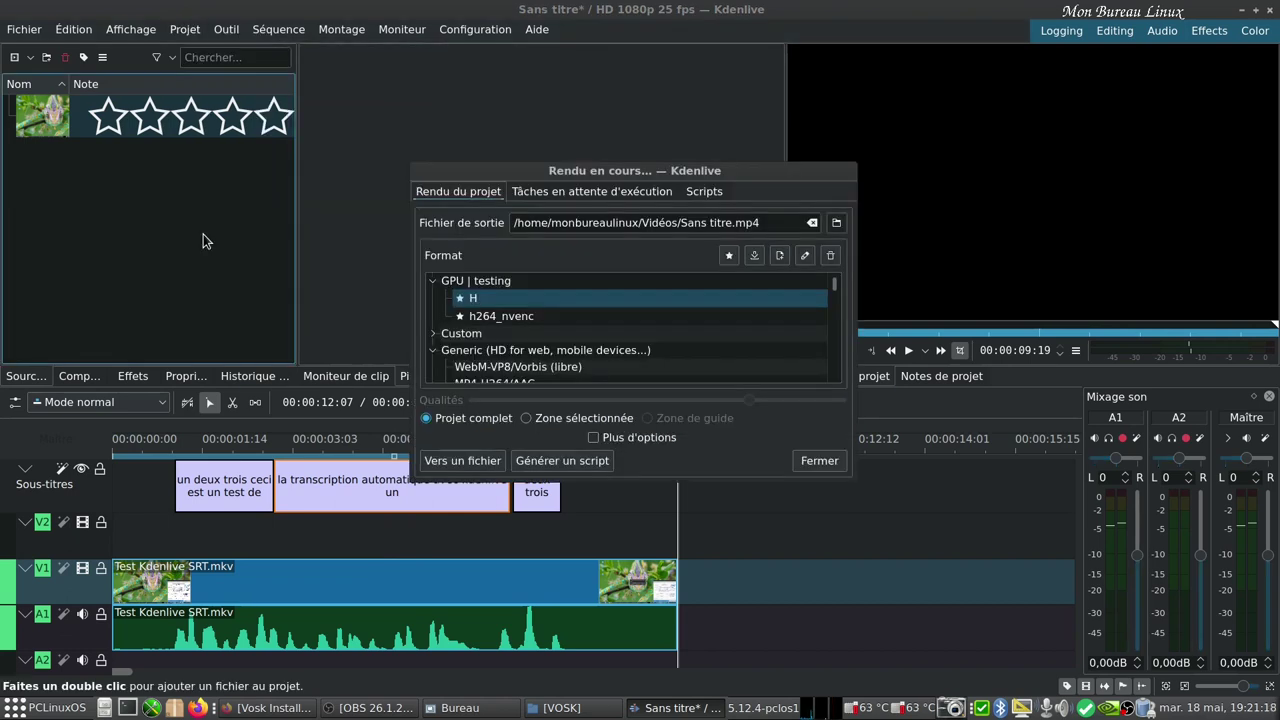
{"action": "left_click", "coordinate": [836, 224]}
{"action": "left_click", "coordinate": [212, 109]}
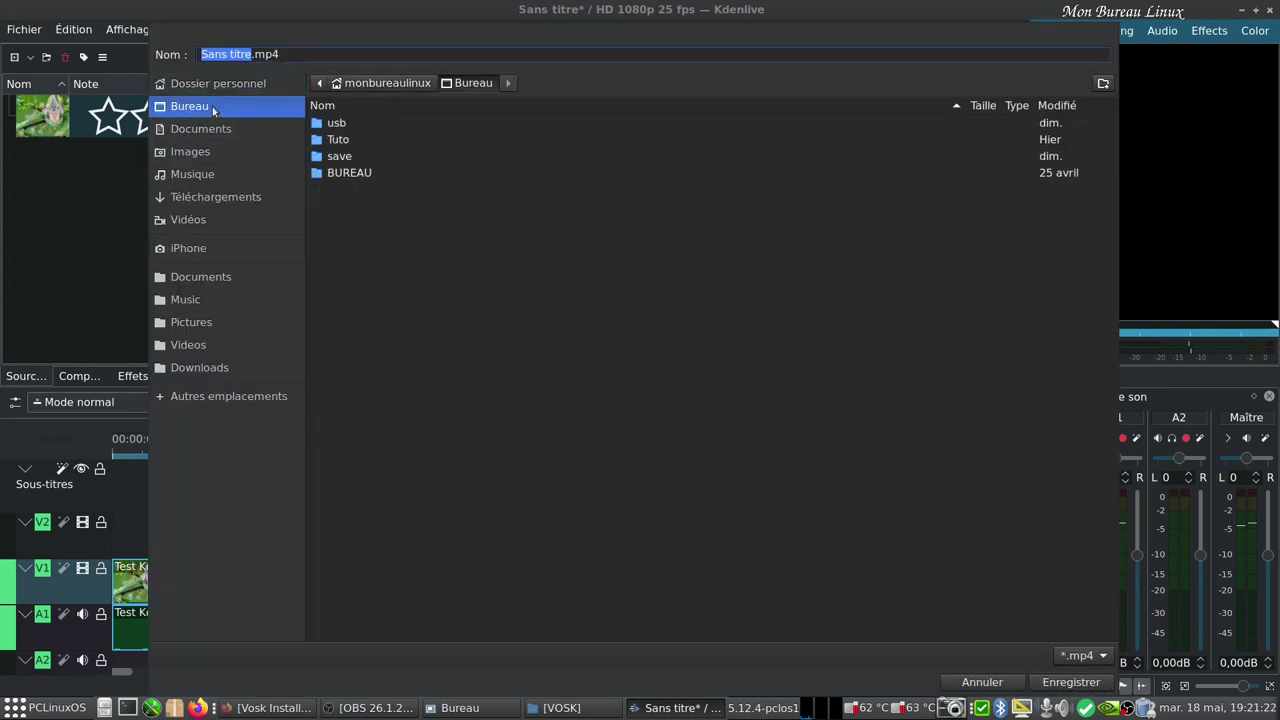
{"action": "left_click", "coordinate": [1071, 682]}
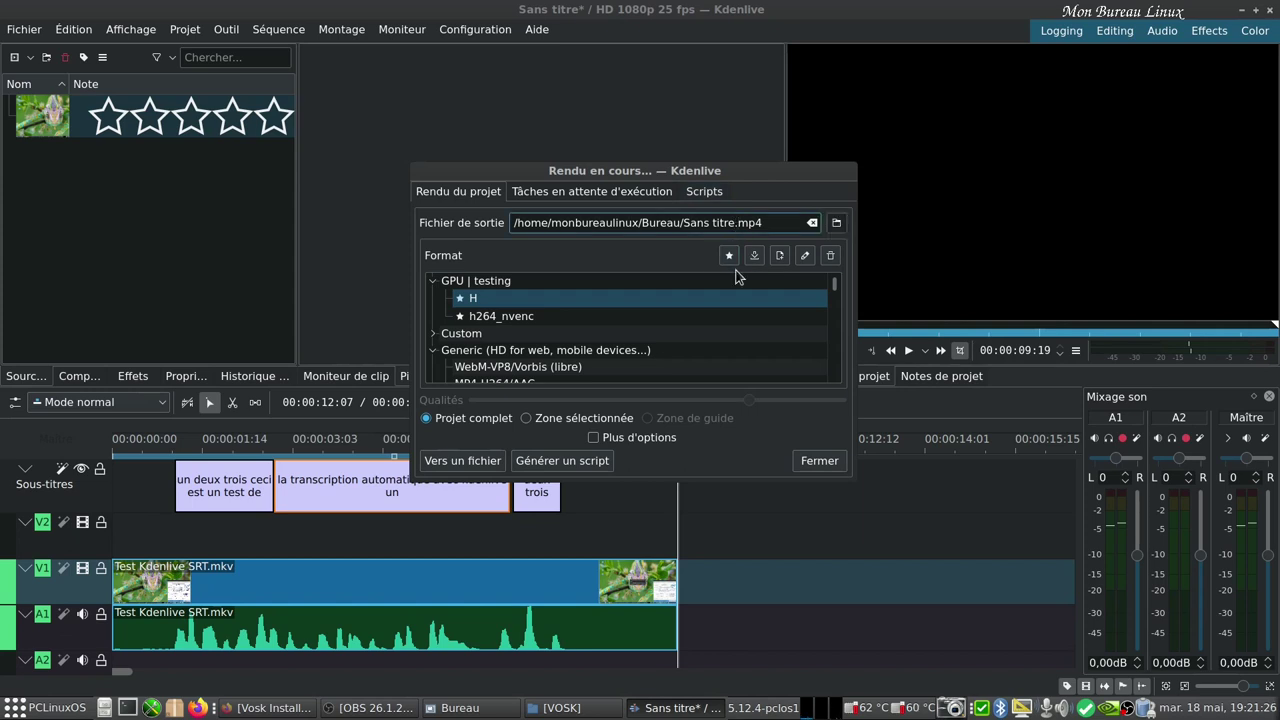
{"action": "key", "text": "BackSpace"}
{"action": "key", "text": "BackSpace"}
{"action": "key", "text": "BackSpace"}
{"action": "key", "text": "BackSpace"}
{"action": "key", "text": "BackSpace"}
{"action": "key", "text": "BackSpace"}
{"action": "key", "text": "BackSpace"}
{"action": "key", "text": "BackSpace"}
{"action": "key", "text": "BackSpace"}
{"action": "type", "text": "RT"}
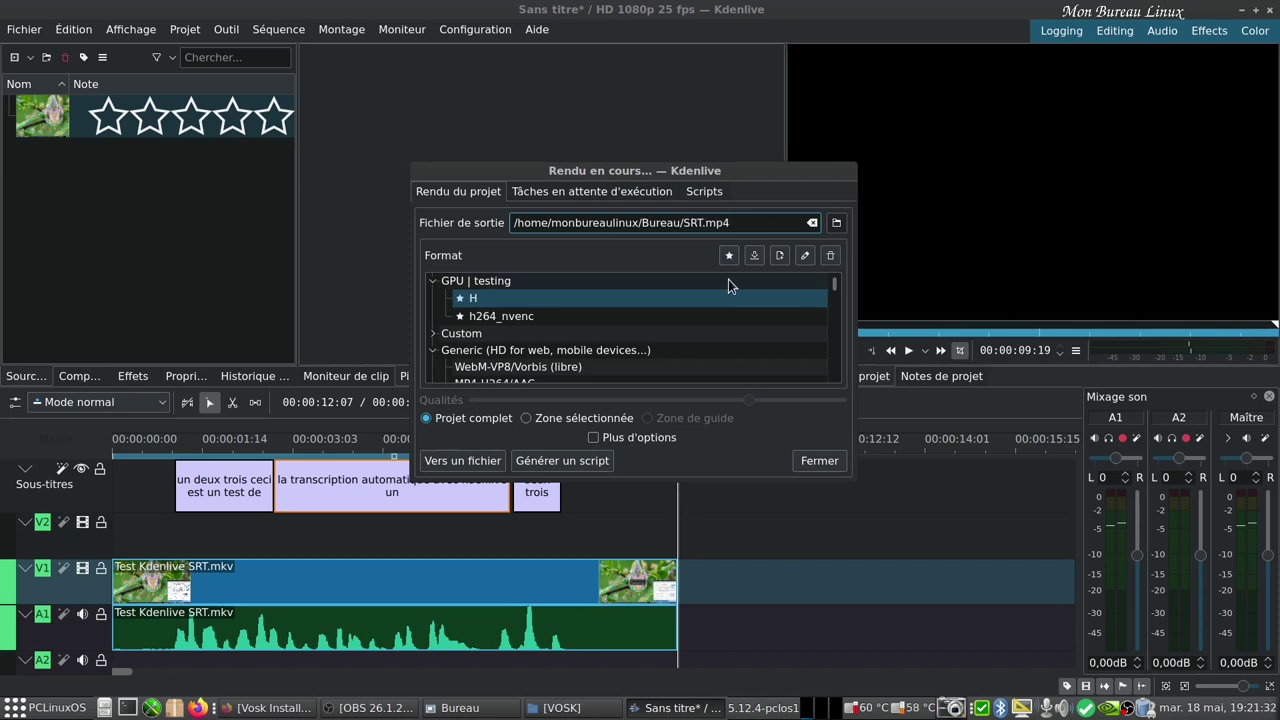
Render the full project with the h264_nvenc format and close the notifications and the render dialog
{"action": "left_click", "coordinate": [491, 318]}
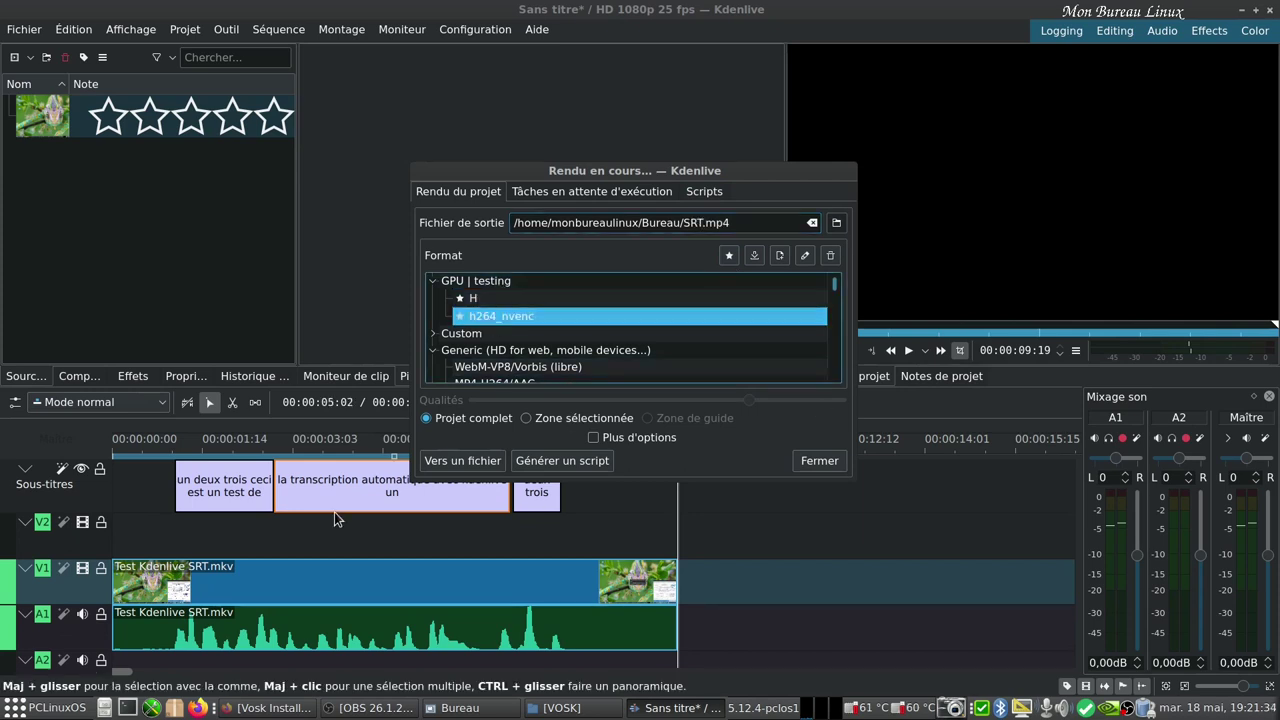
{"action": "left_click", "coordinate": [456, 461]}
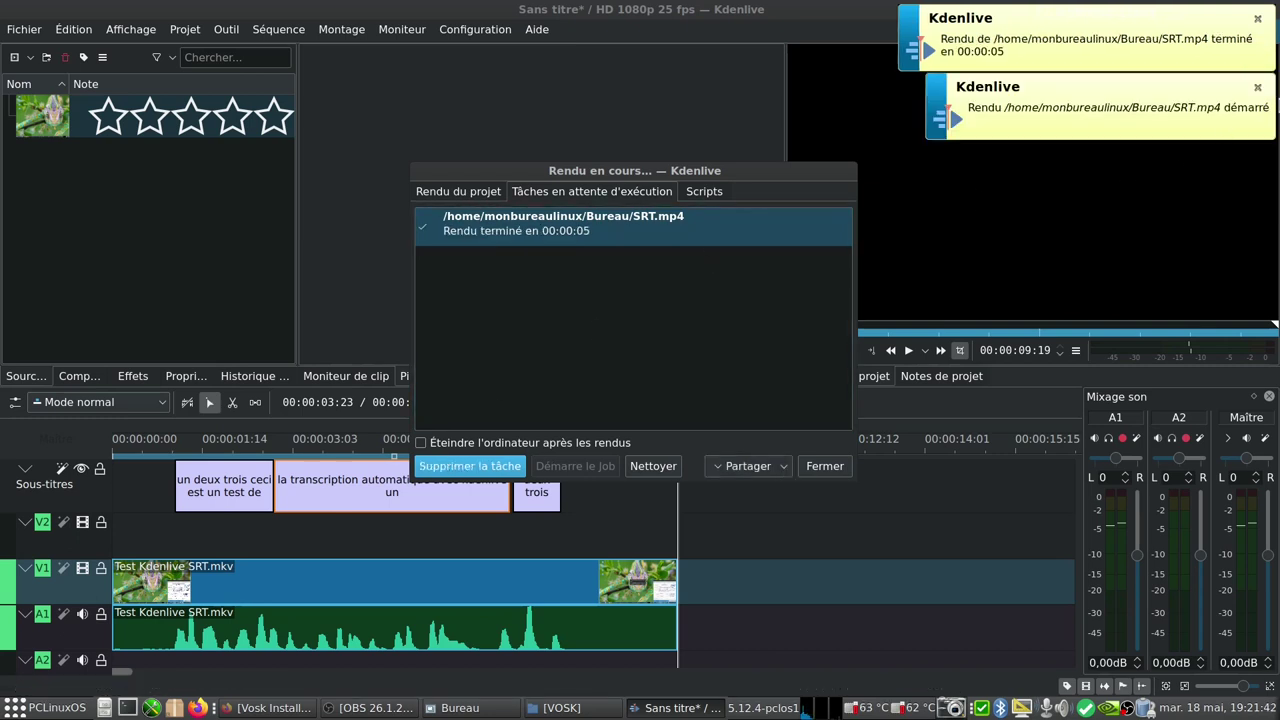
{"action": "left_click", "coordinate": [1259, 87]}
{"action": "left_click", "coordinate": [1257, 18]}
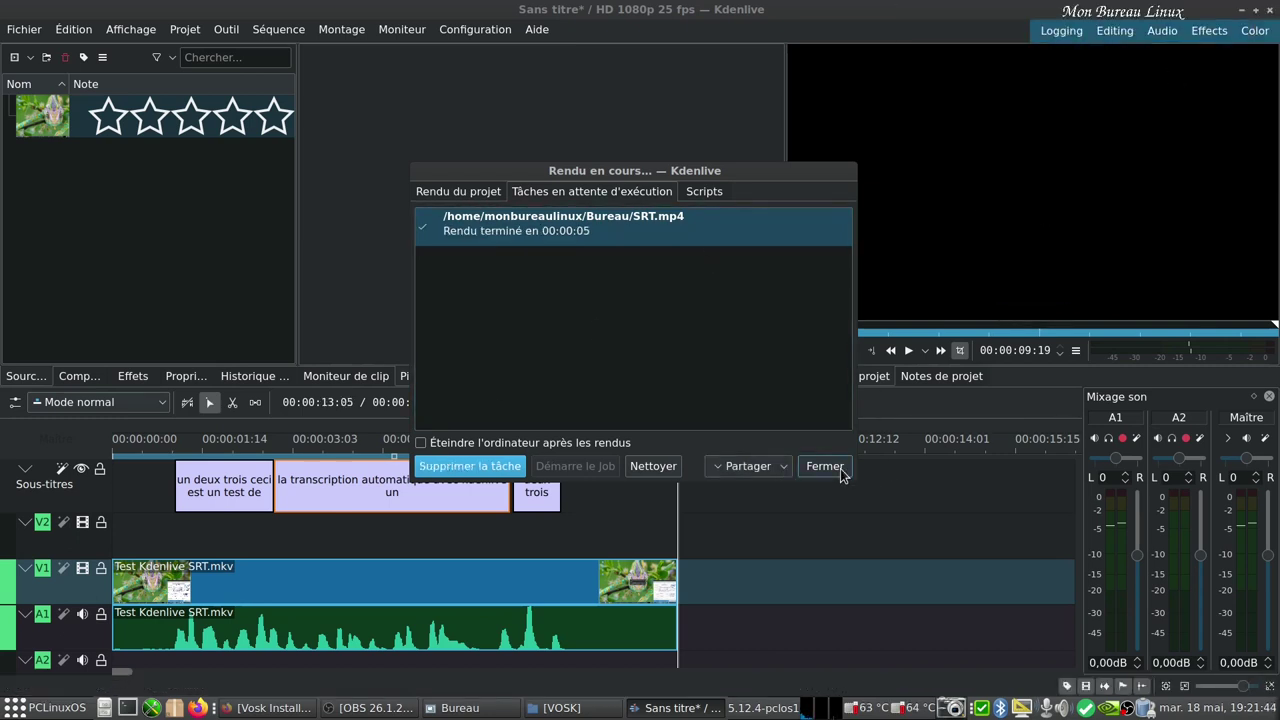
{"action": "left_click", "coordinate": [825, 466]}
Open the rendered SRT.mp4 from the desktop in a media player to check its subtitles
{"action": "key", "text": "super+d"}
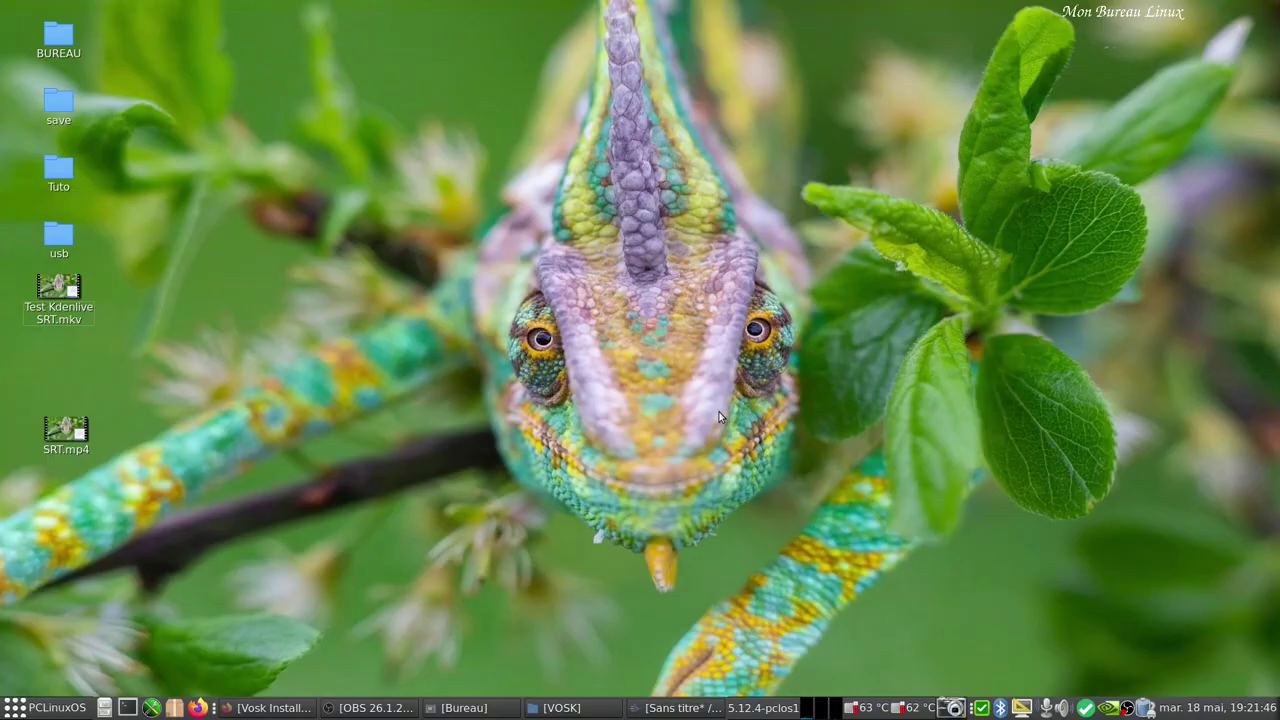
{"action": "right_click", "coordinate": [62, 432]}
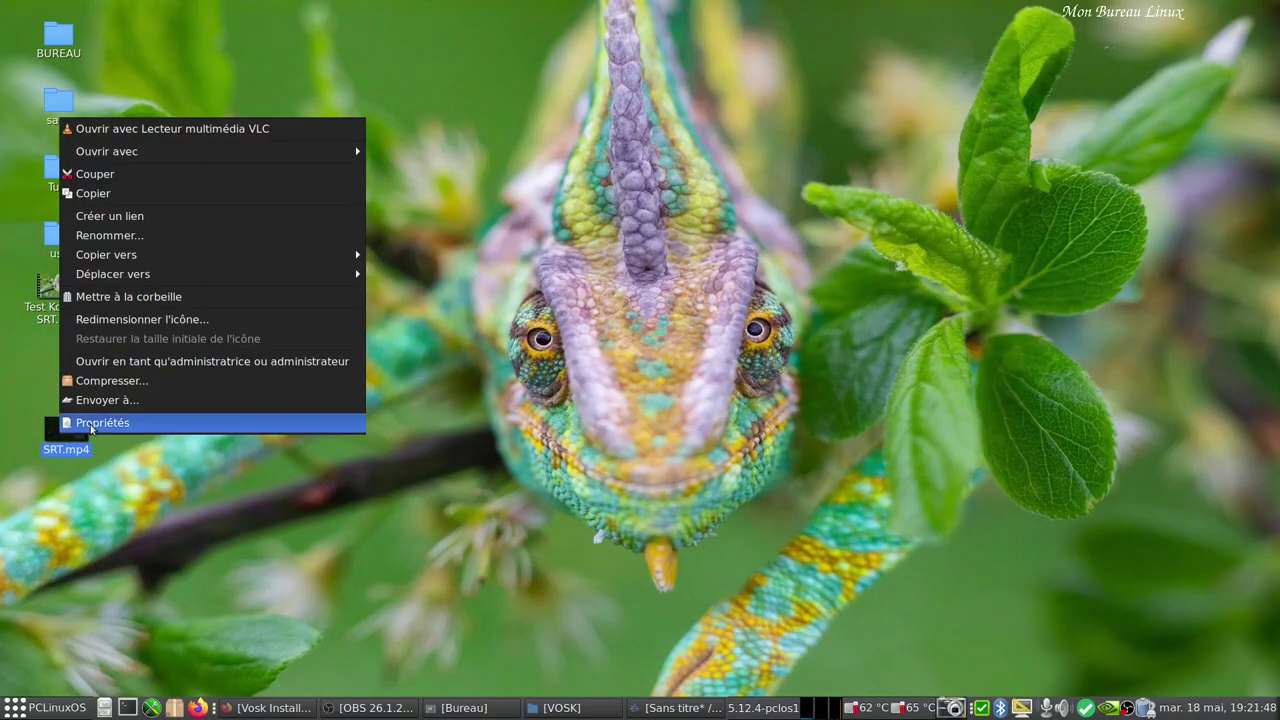
{"action": "mouse_move", "coordinate": [276, 152]}
{"action": "left_click", "coordinate": [507, 208]}
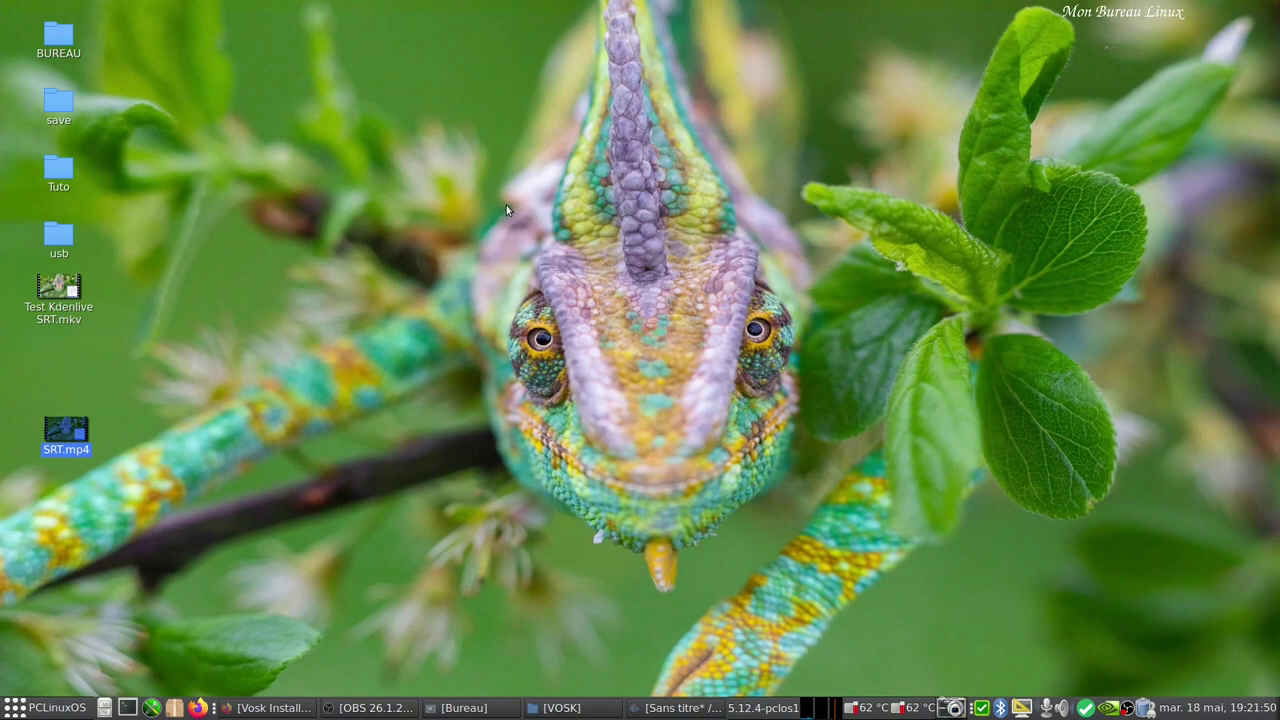
{"action": "double_click", "coordinate": [508, 220]}
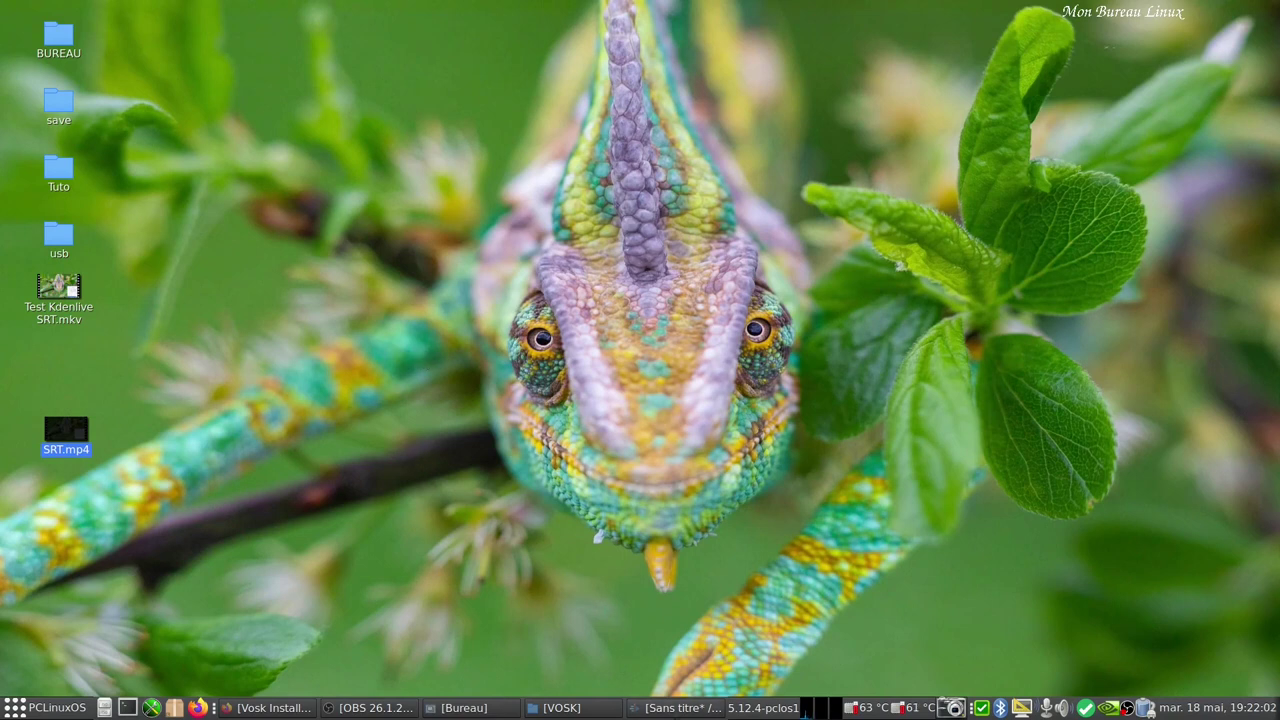
Return to Kdenlive and export the subtitles to the Bureau folder as SRT.srt
{"action": "left_click", "coordinate": [659, 716]}
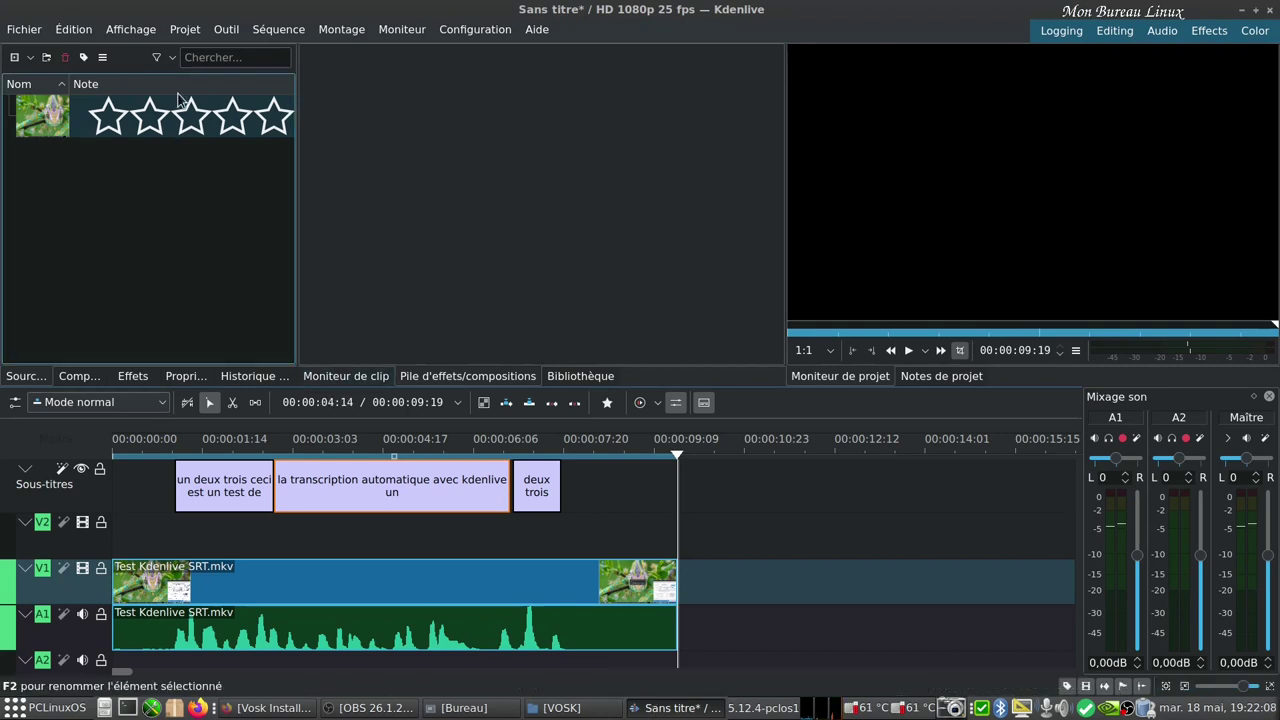
{"action": "left_click", "coordinate": [184, 30]}
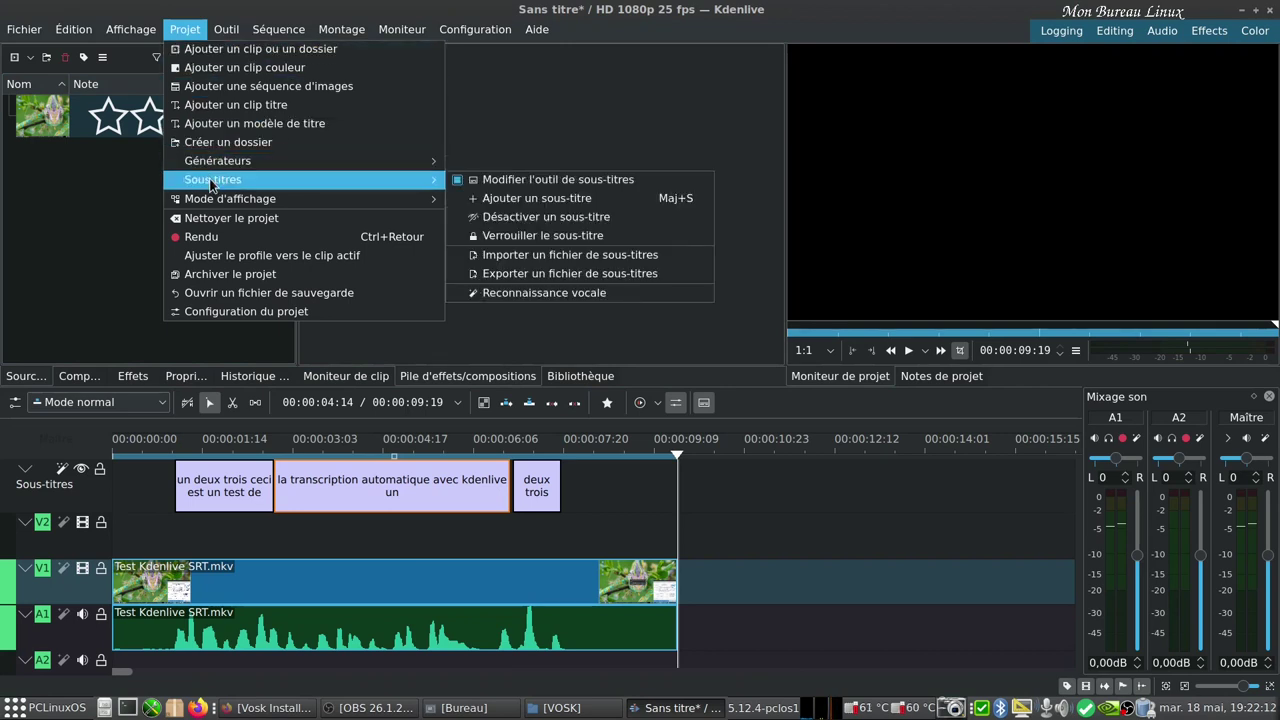
{"action": "left_click", "coordinate": [622, 279]}
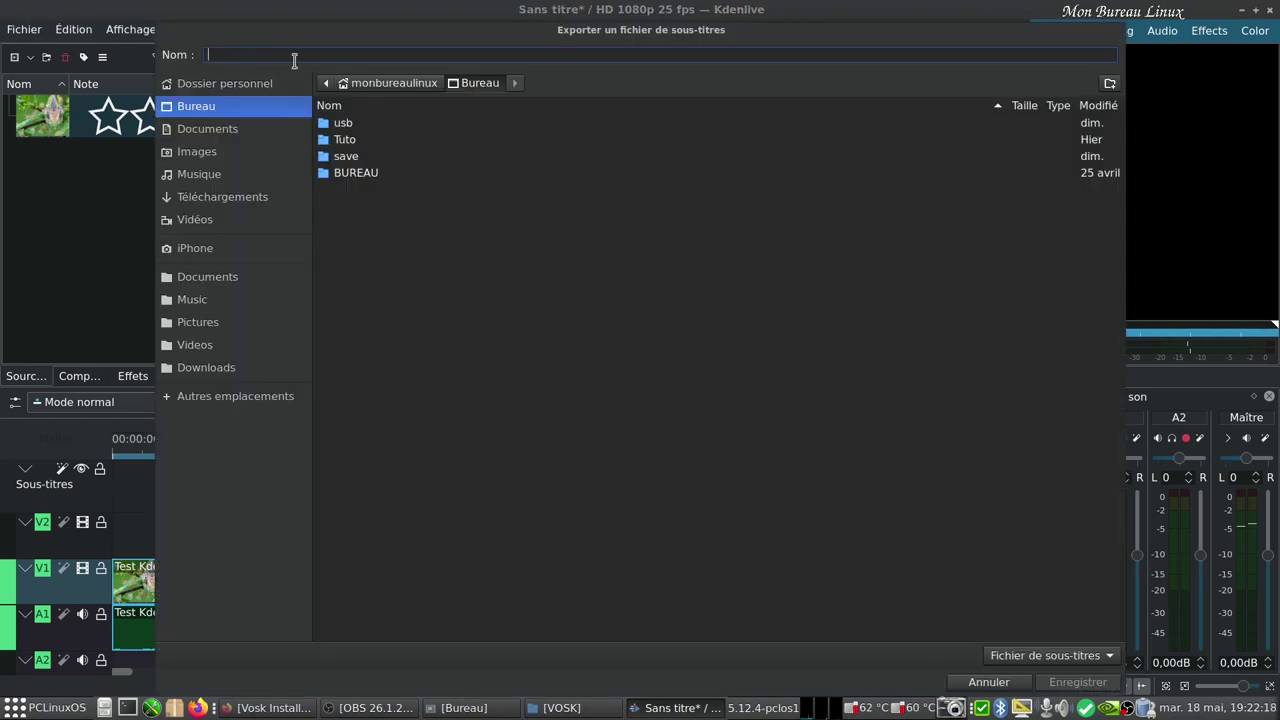
{"action": "type", "text": "SRT"}
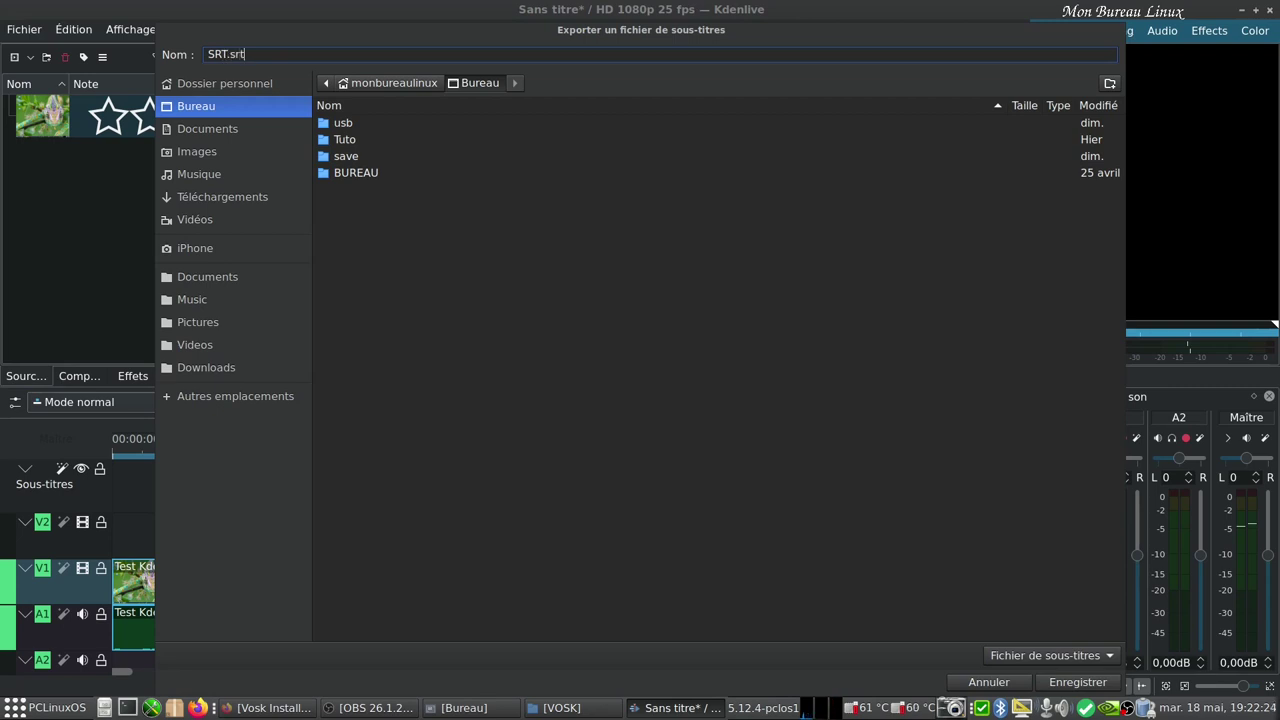
{"action": "type", "text": ".srt"}
{"action": "left_click", "coordinate": [1087, 687]}
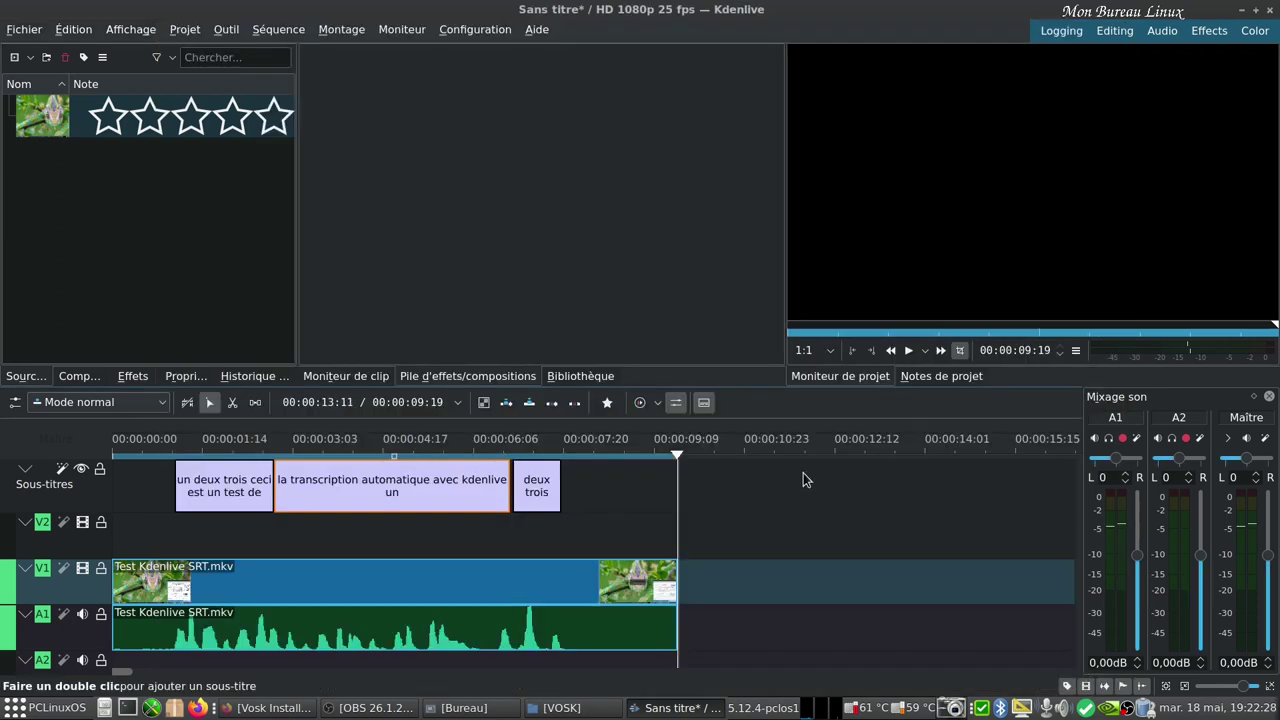
Open the exported SRT.srt from the desktop in Pluma, review its timecodes and text, and close it
{"action": "key", "text": "super+d"}
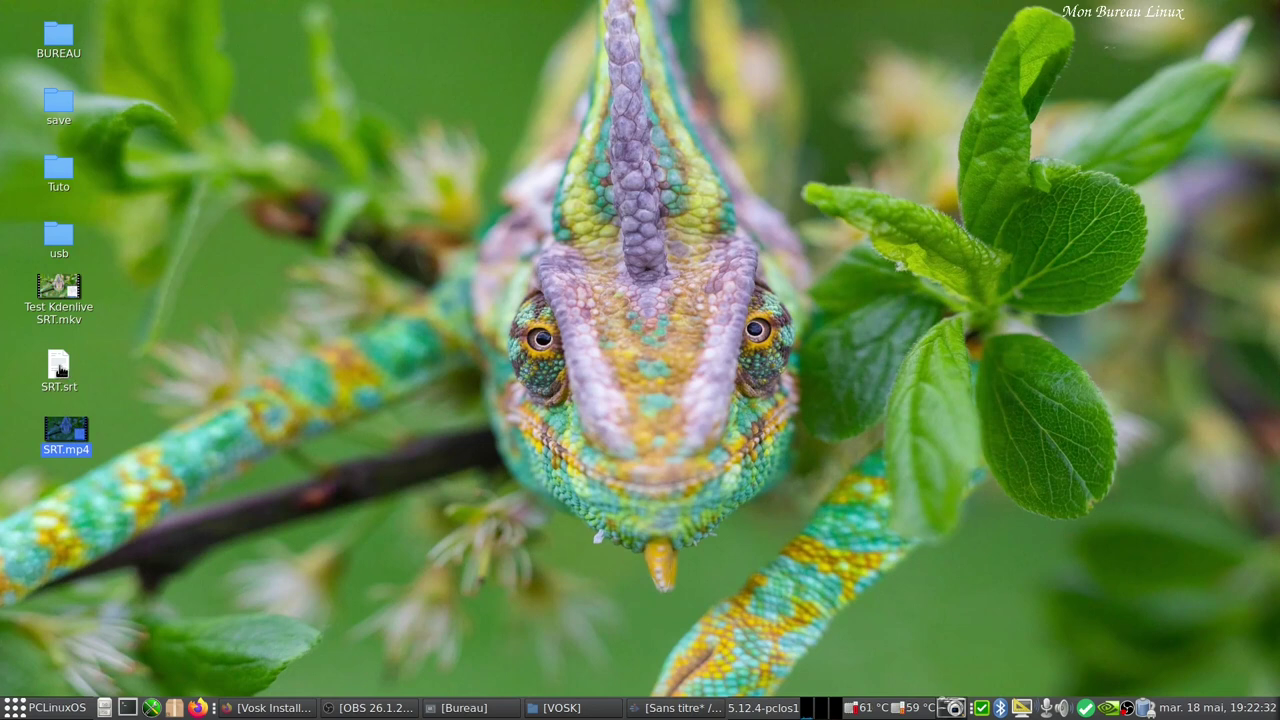
{"action": "right_click", "coordinate": [60, 370]}
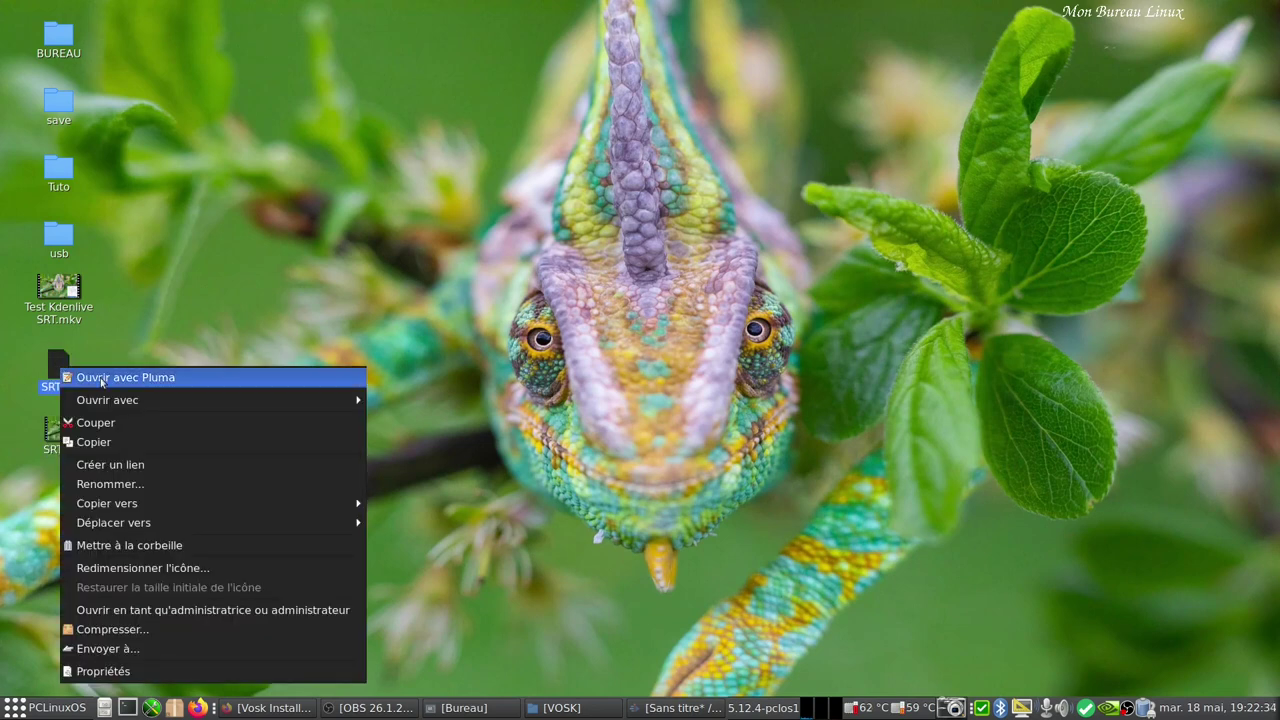
{"action": "left_click", "coordinate": [102, 379]}
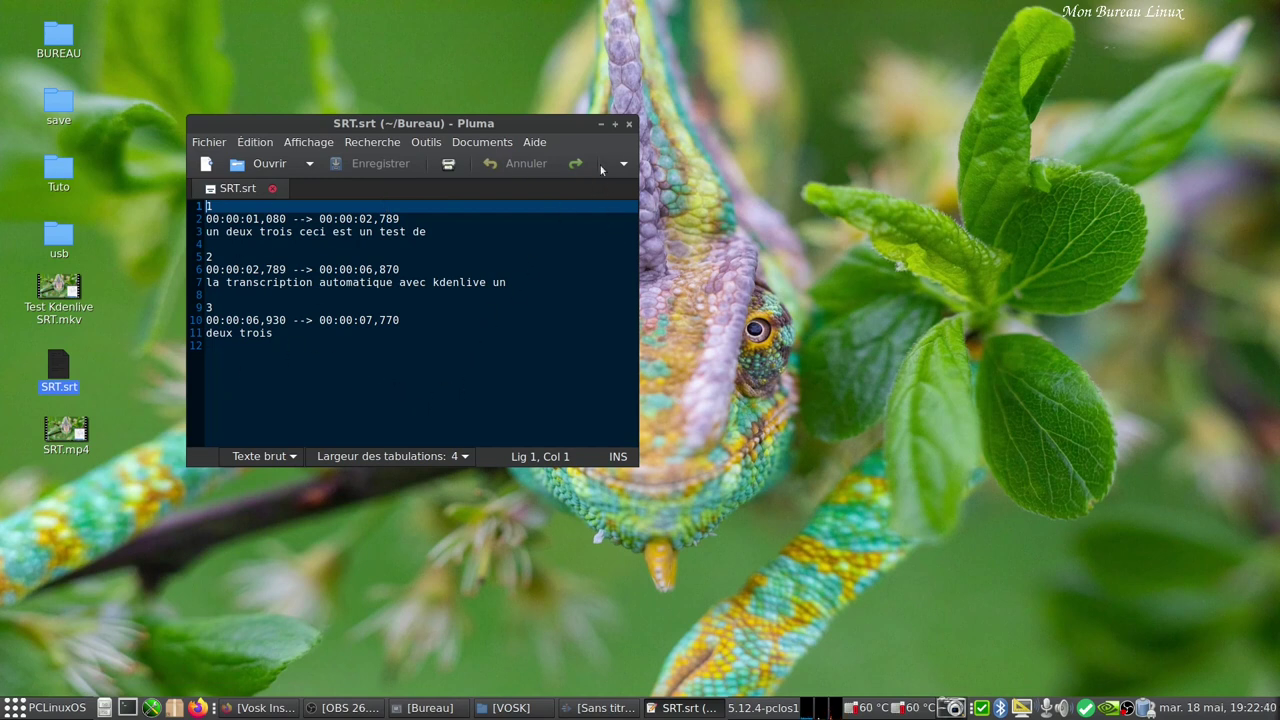
{"action": "left_click", "coordinate": [627, 125]}
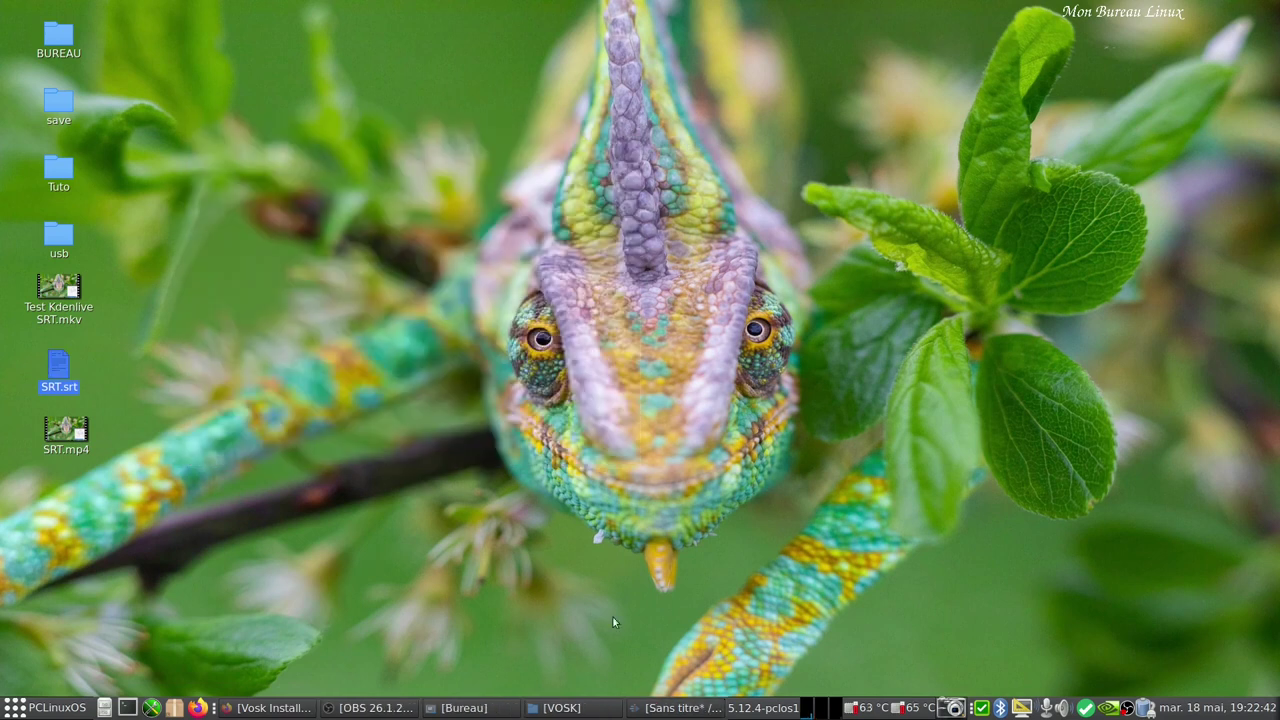
Return to Kdenlive, show the text editor, and run speech recognition on the clip's selected zone with vosk-model-fr-0.6-linto-2.2.0
{"action": "left_click", "coordinate": [661, 712]}
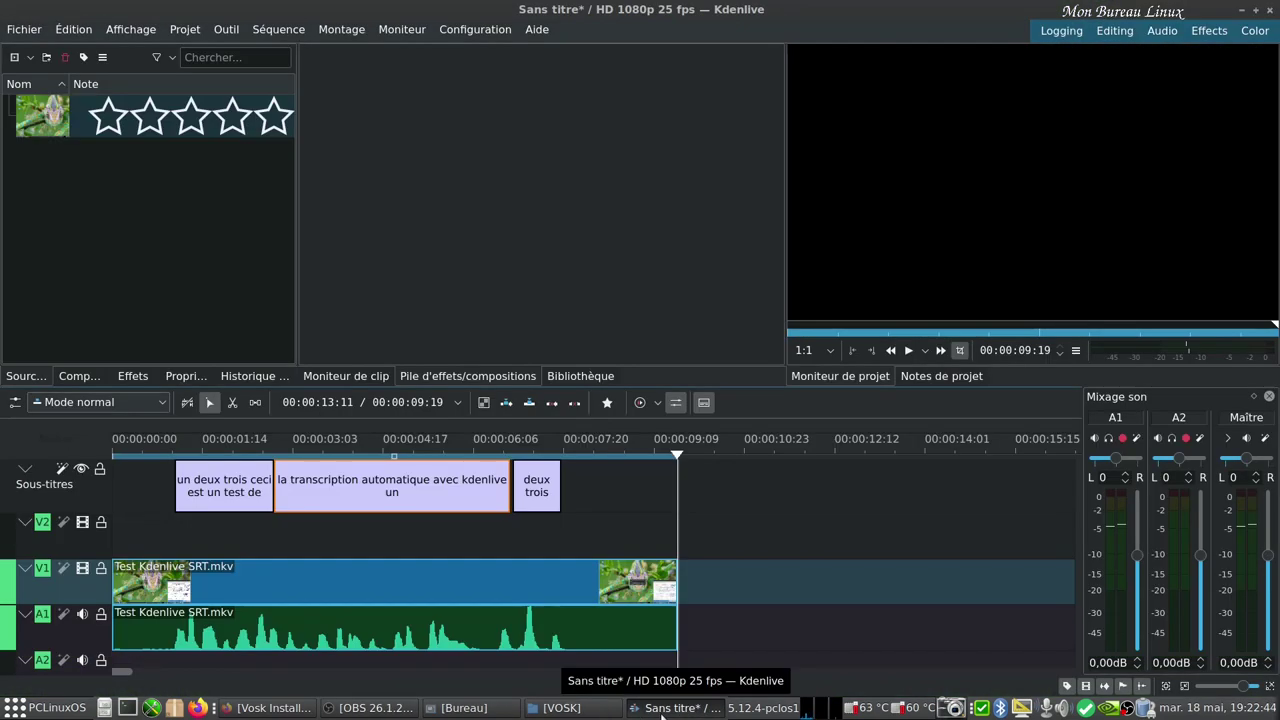
{"action": "left_click", "coordinate": [394, 492]}
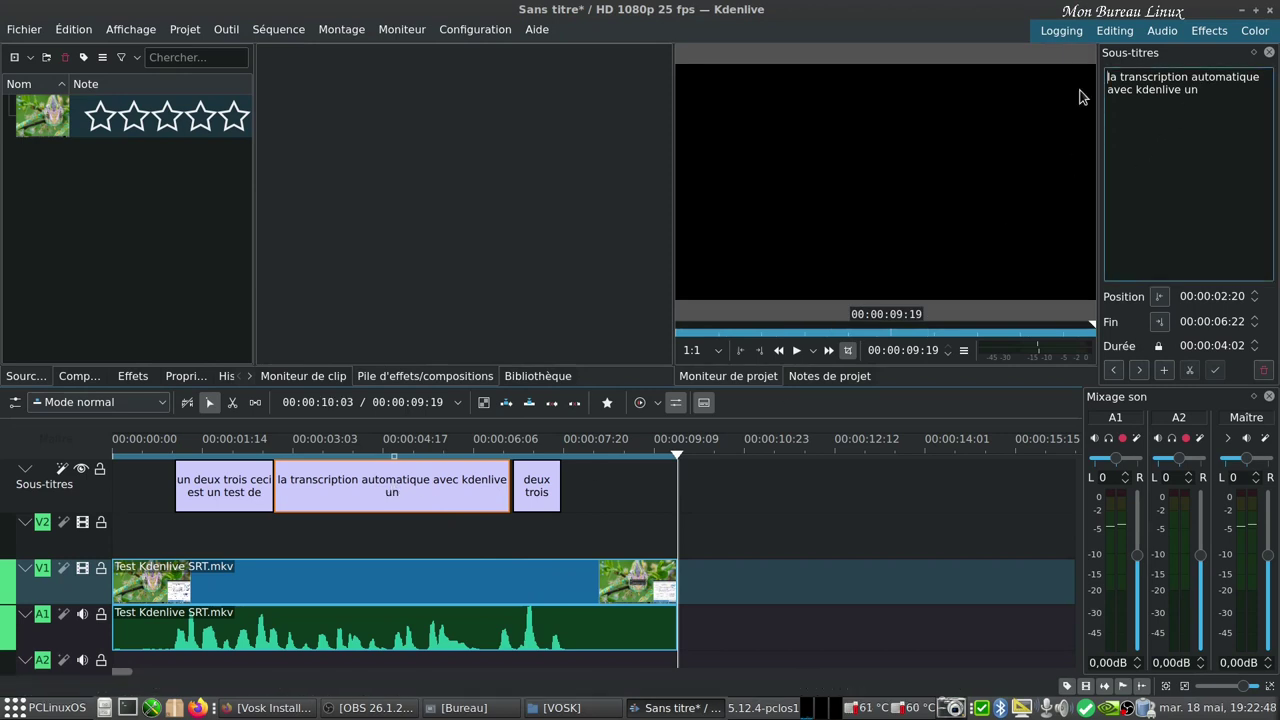
{"action": "left_click", "coordinate": [1269, 52]}
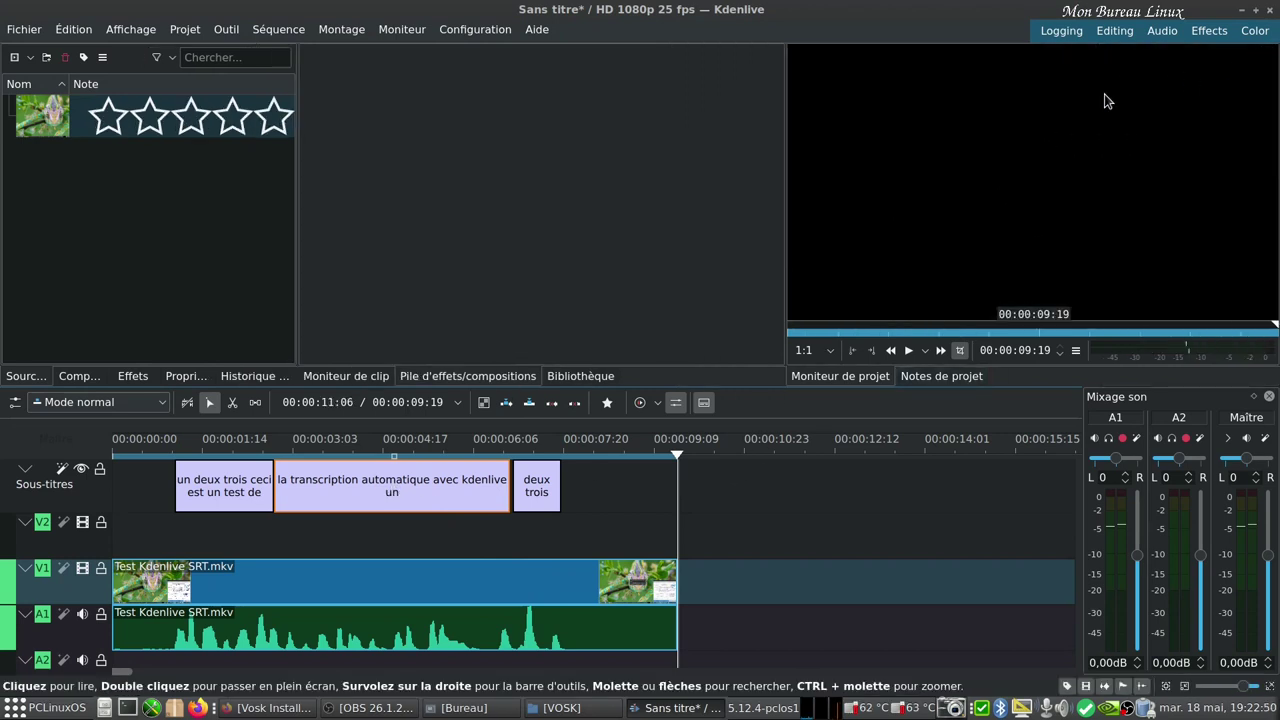
{"action": "left_click", "coordinate": [133, 30]}
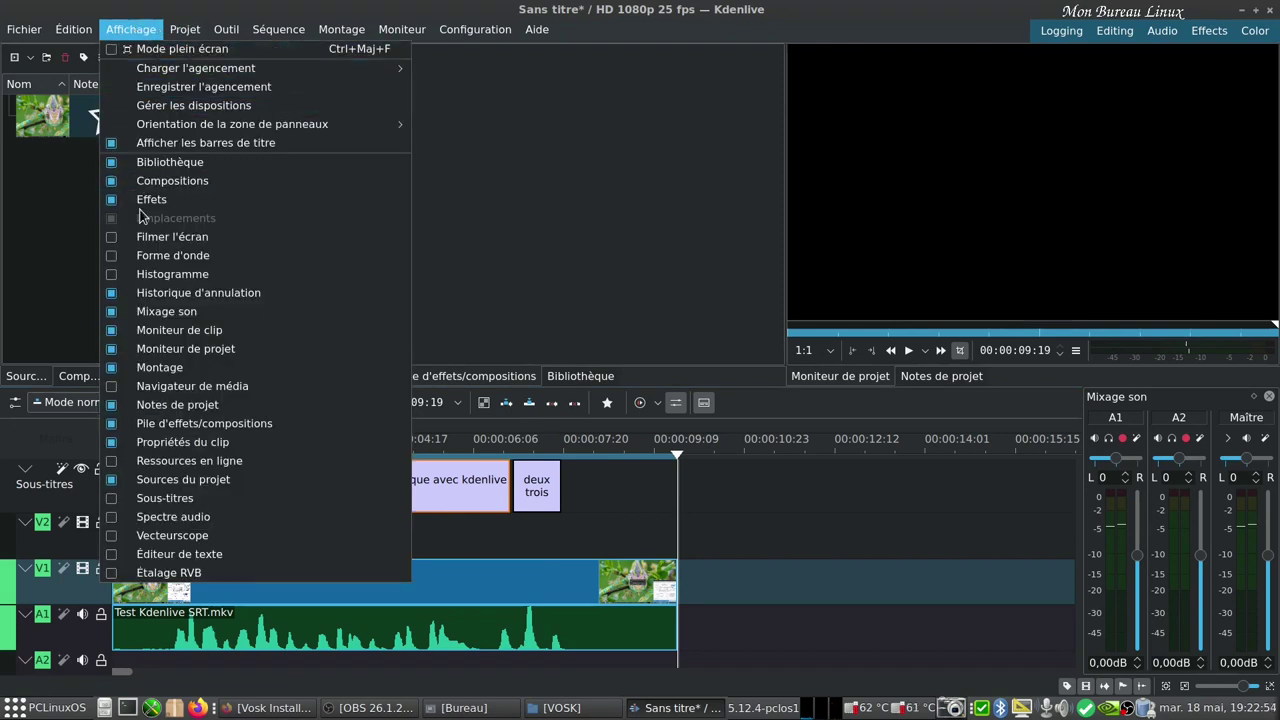
{"action": "left_click", "coordinate": [112, 557]}
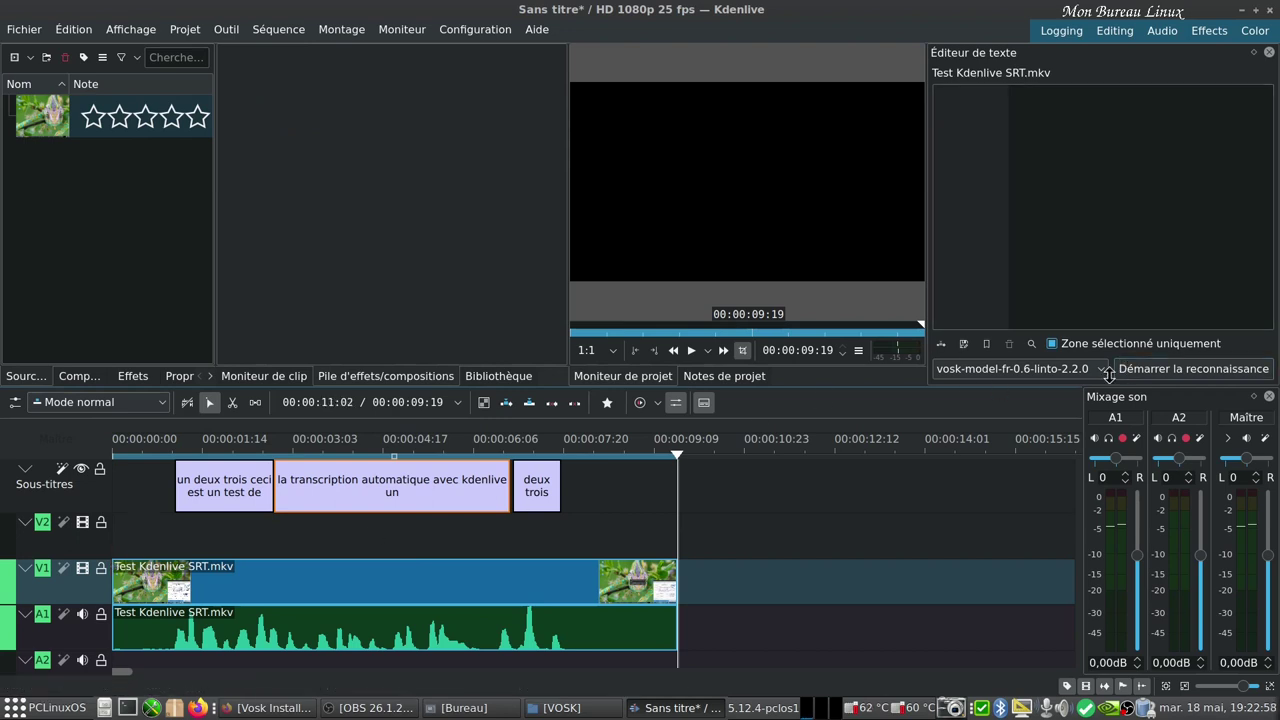
{"action": "left_click", "coordinate": [1180, 372]}
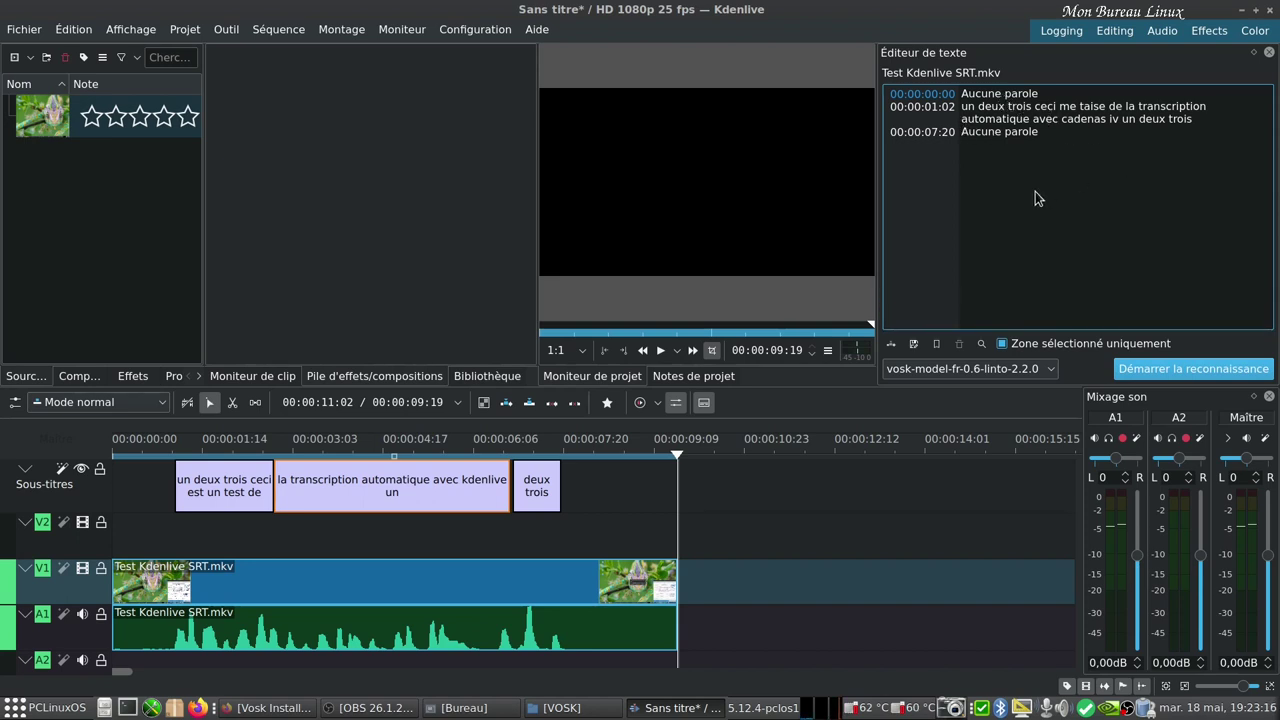
Close the text editor and open the speech recognition settings with the VOSK download folder window beside them
{"action": "left_click", "coordinate": [1268, 57]}
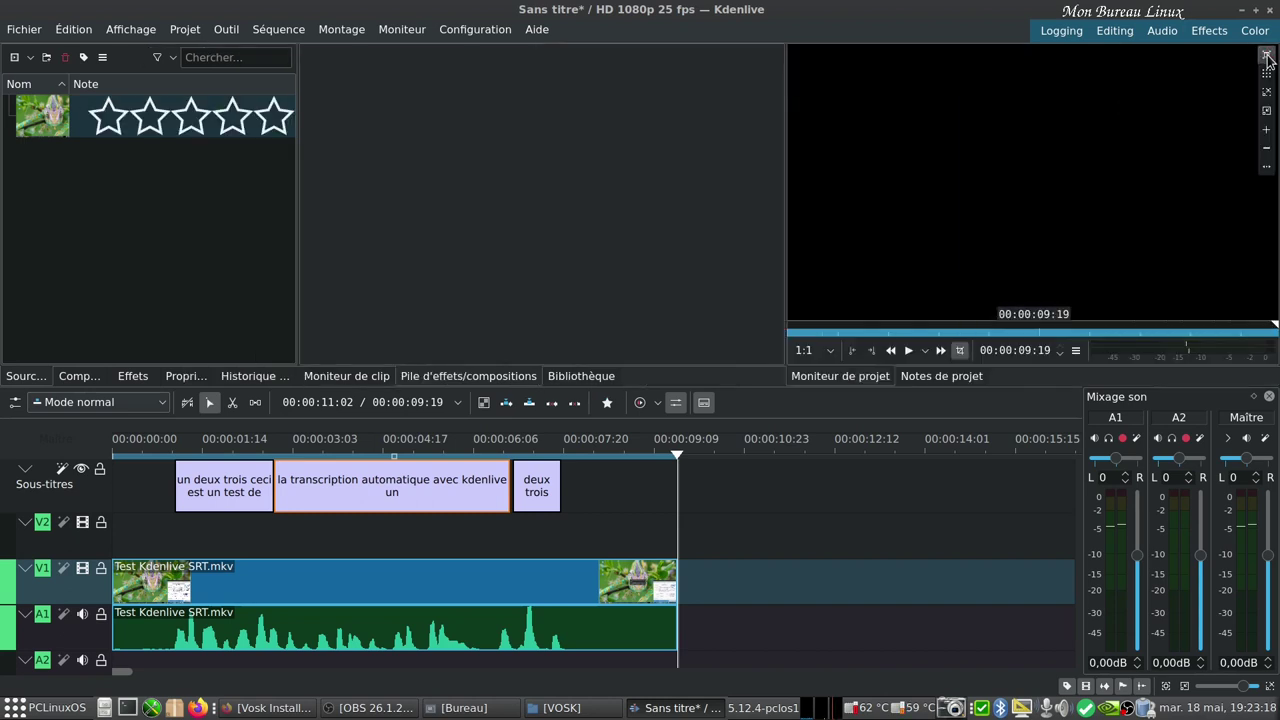
{"action": "left_click", "coordinate": [494, 34]}
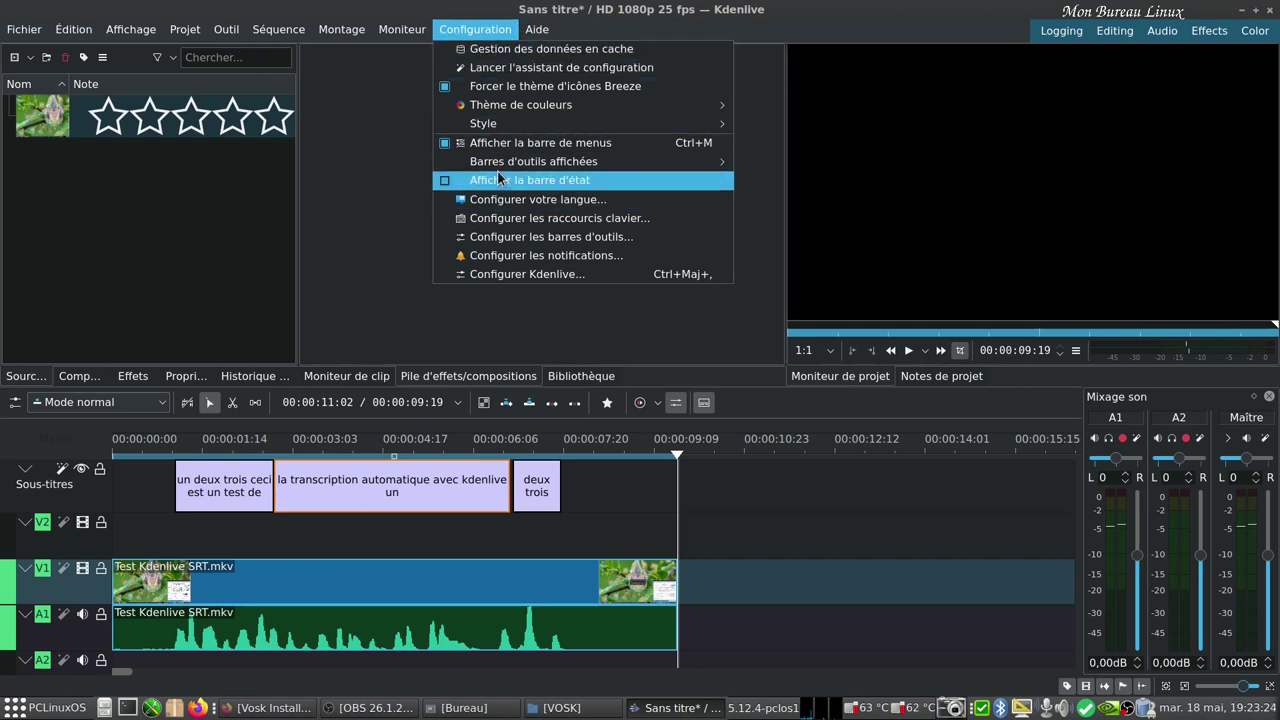
{"action": "left_click", "coordinate": [554, 274]}
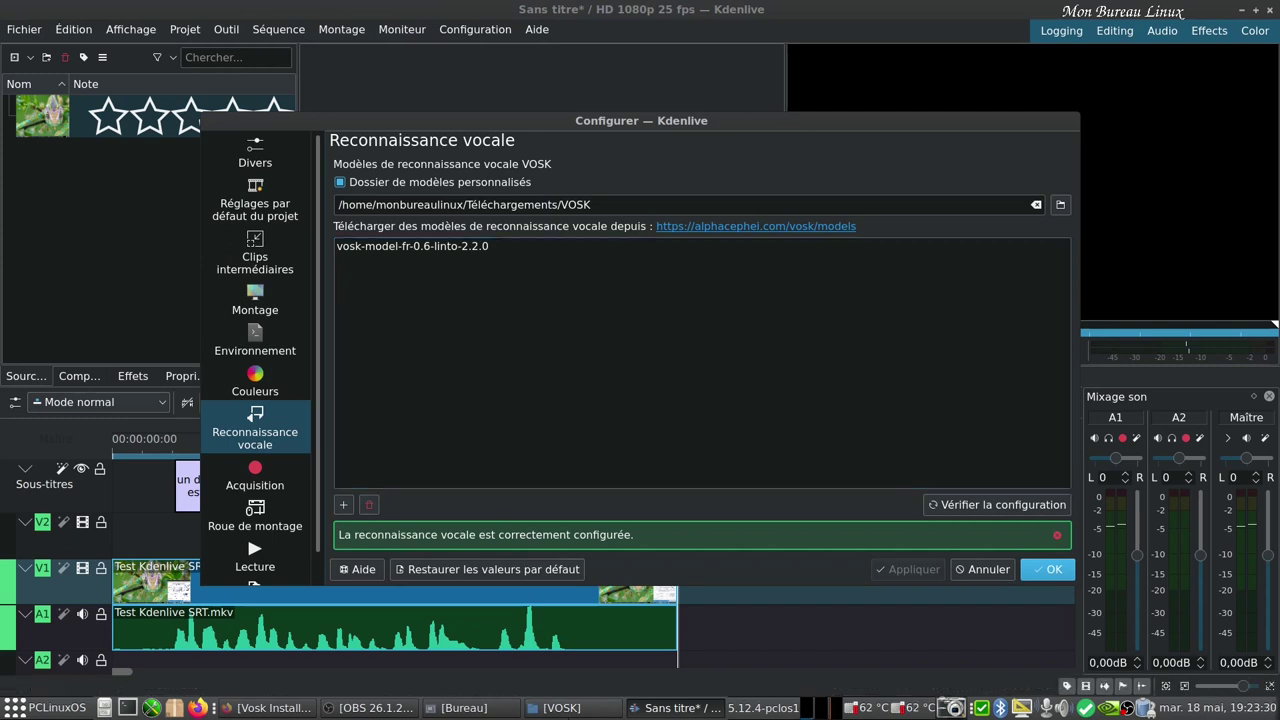
{"action": "left_click", "coordinate": [562, 707]}
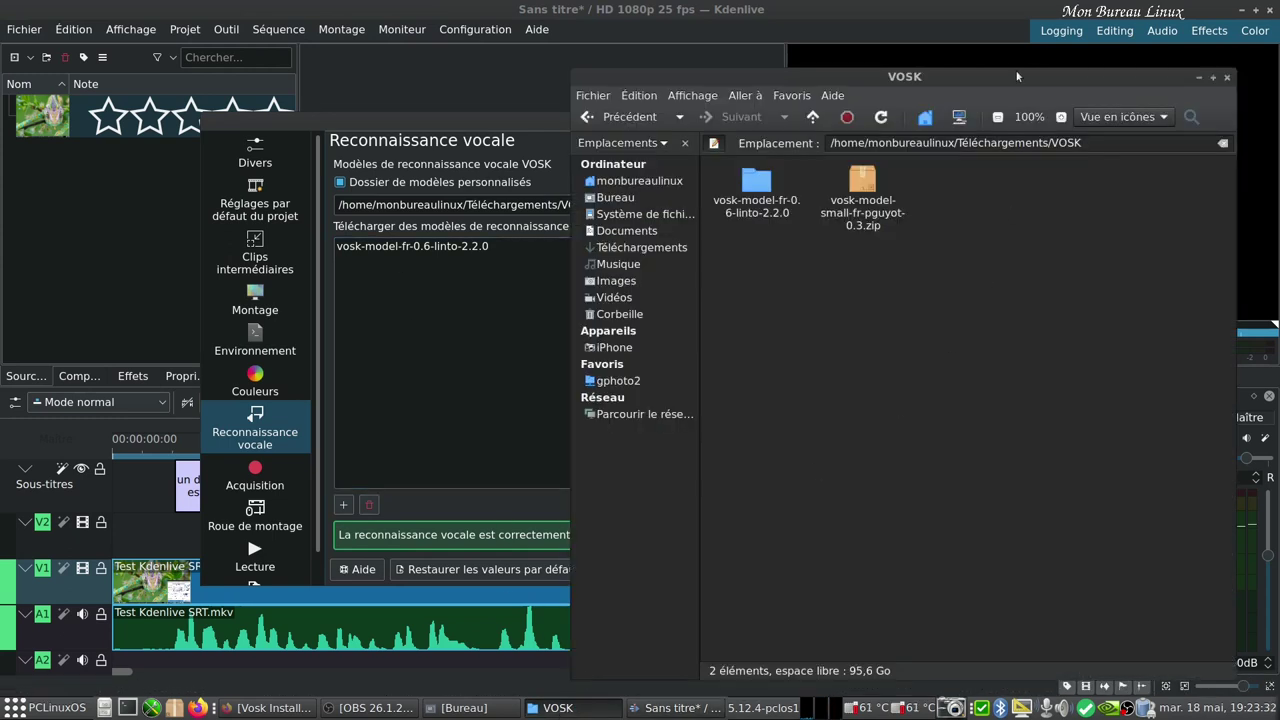
{"action": "left_click_drag", "start_coordinate": [972, 82], "coordinate": [1016, 81]}
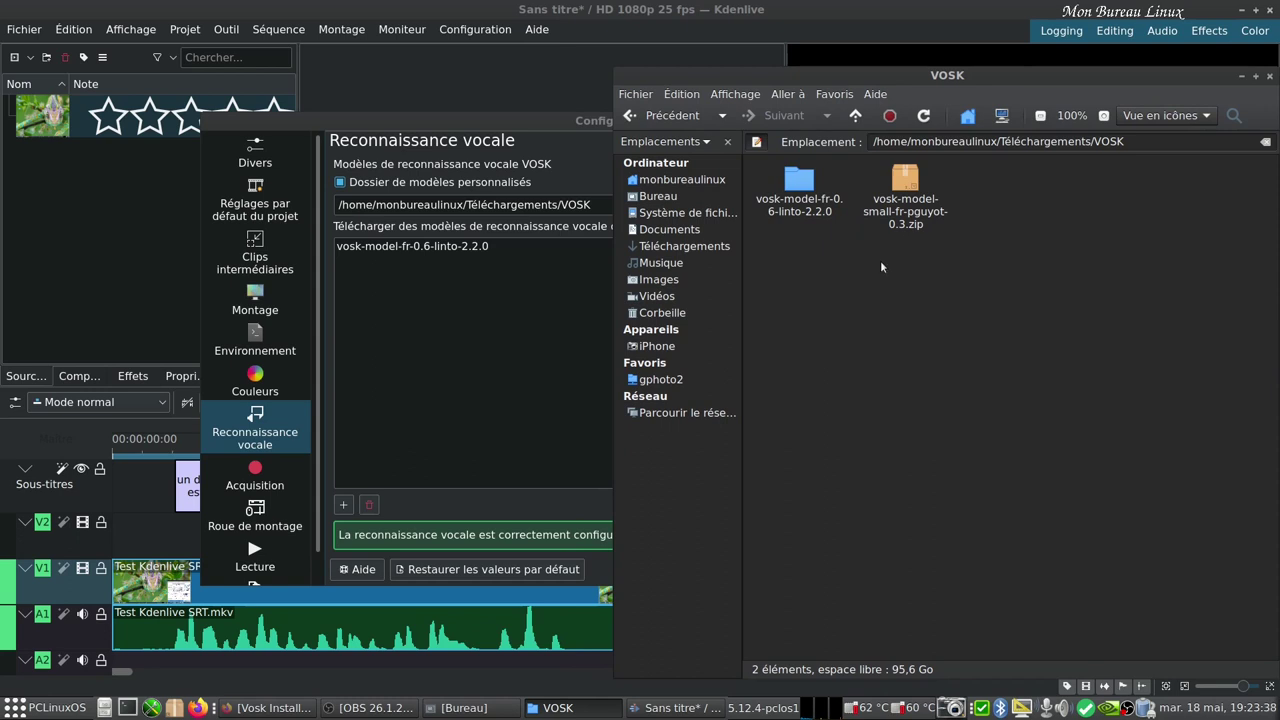
Switch to Firefox and examine the French entries on the VOSK models page, comparing size and accuracy, and minimize the browser
{"action": "left_click", "coordinate": [265, 707]}
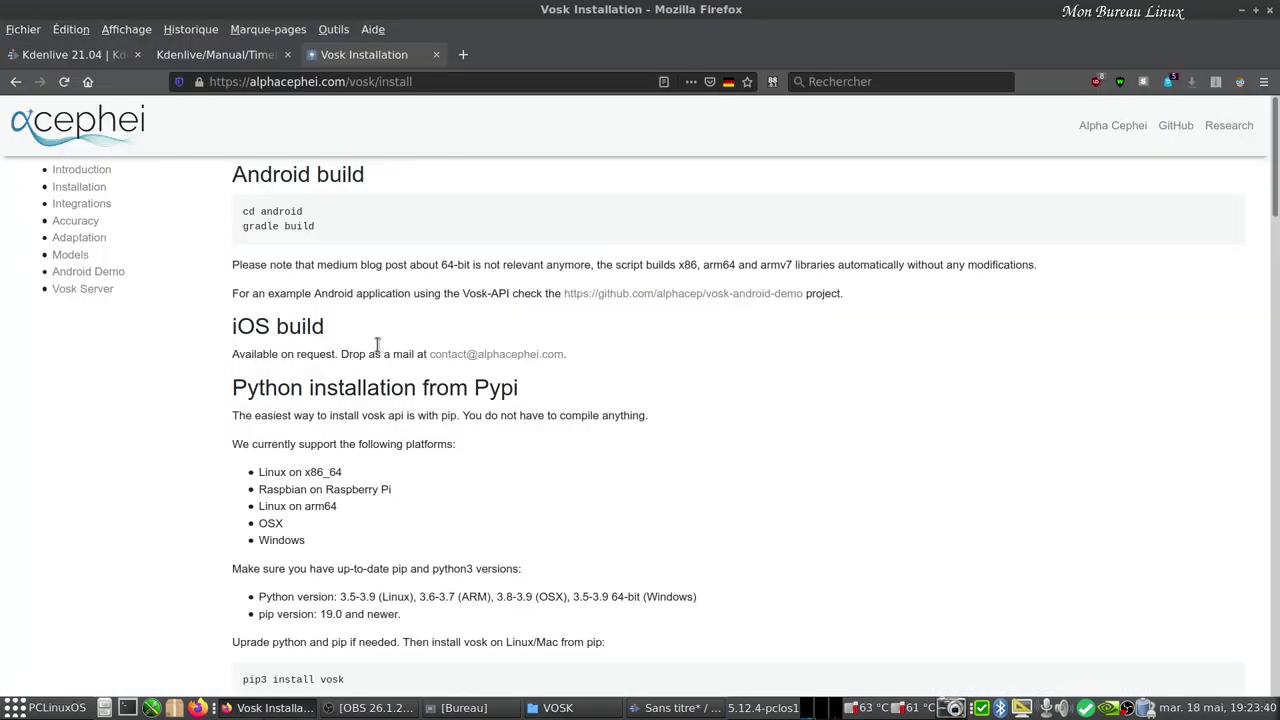
{"action": "left_click", "coordinate": [70, 256]}
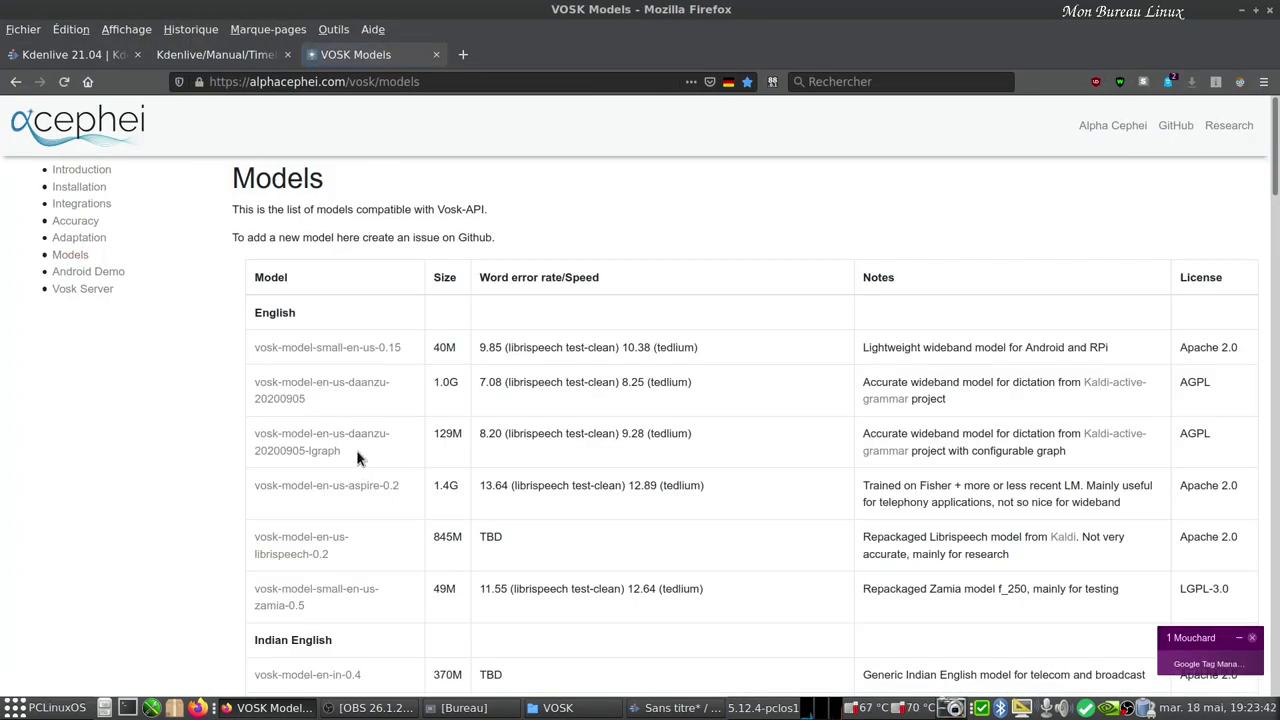
{"action": "scroll", "coordinate": [432, 346], "scroll_direction": "down", "scroll_amount": 8}
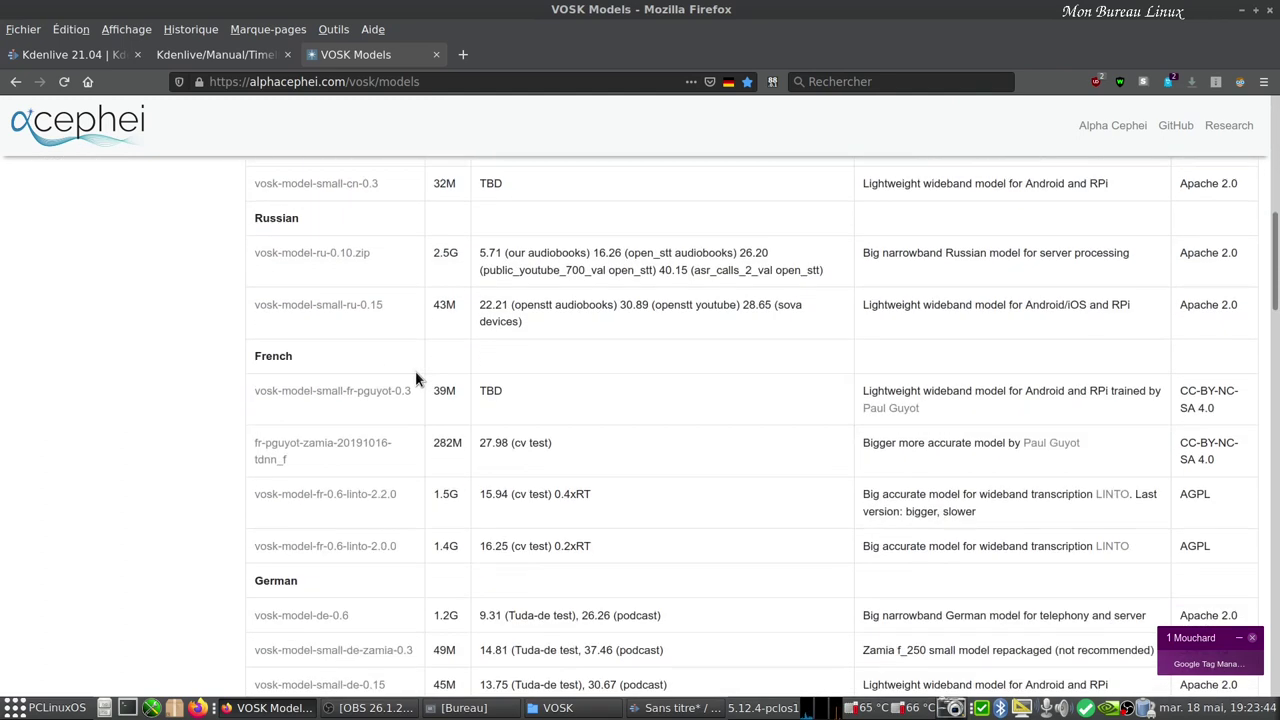
{"action": "left_click", "coordinate": [376, 496]}
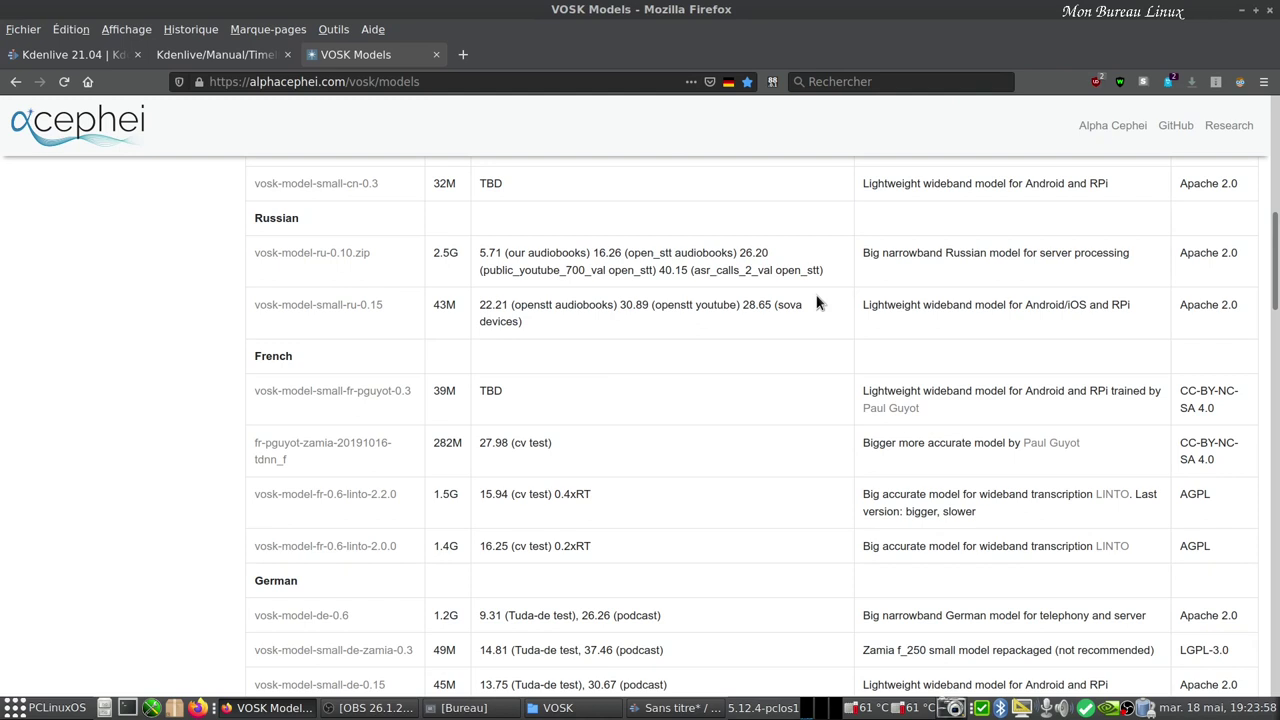
{"action": "left_click", "coordinate": [1241, 10]}
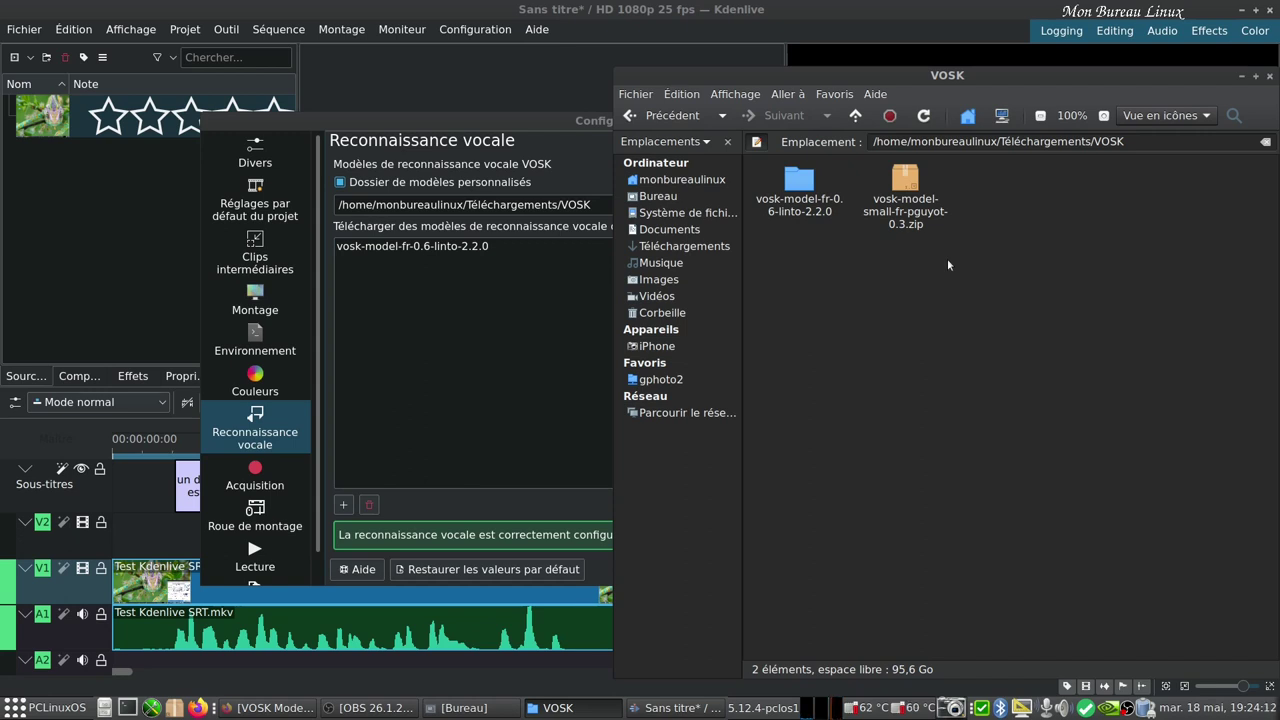
Install vosk-model-small-fr-pguyot-0.3.zip from the VOSK folder as a speech model, check its extracted folder, and accept the settings
{"action": "left_click_drag", "start_coordinate": [914, 186], "coordinate": [437, 345]}
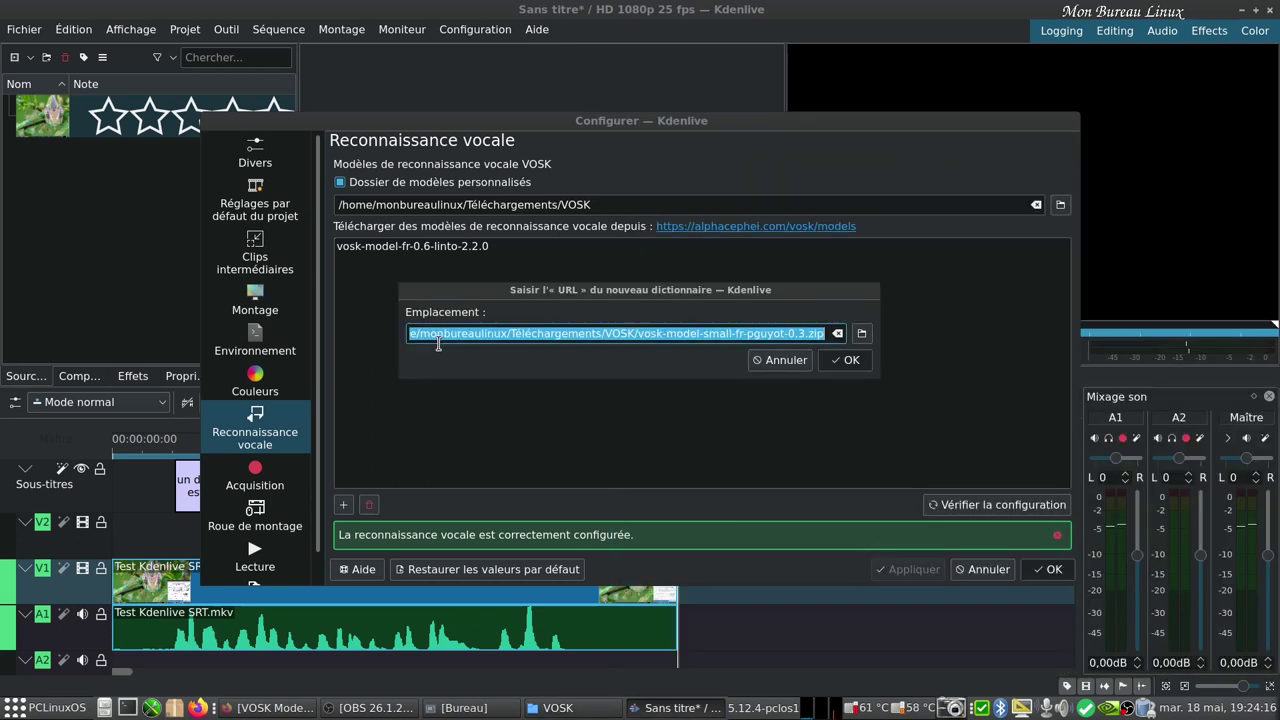
{"action": "left_click", "coordinate": [848, 362]}
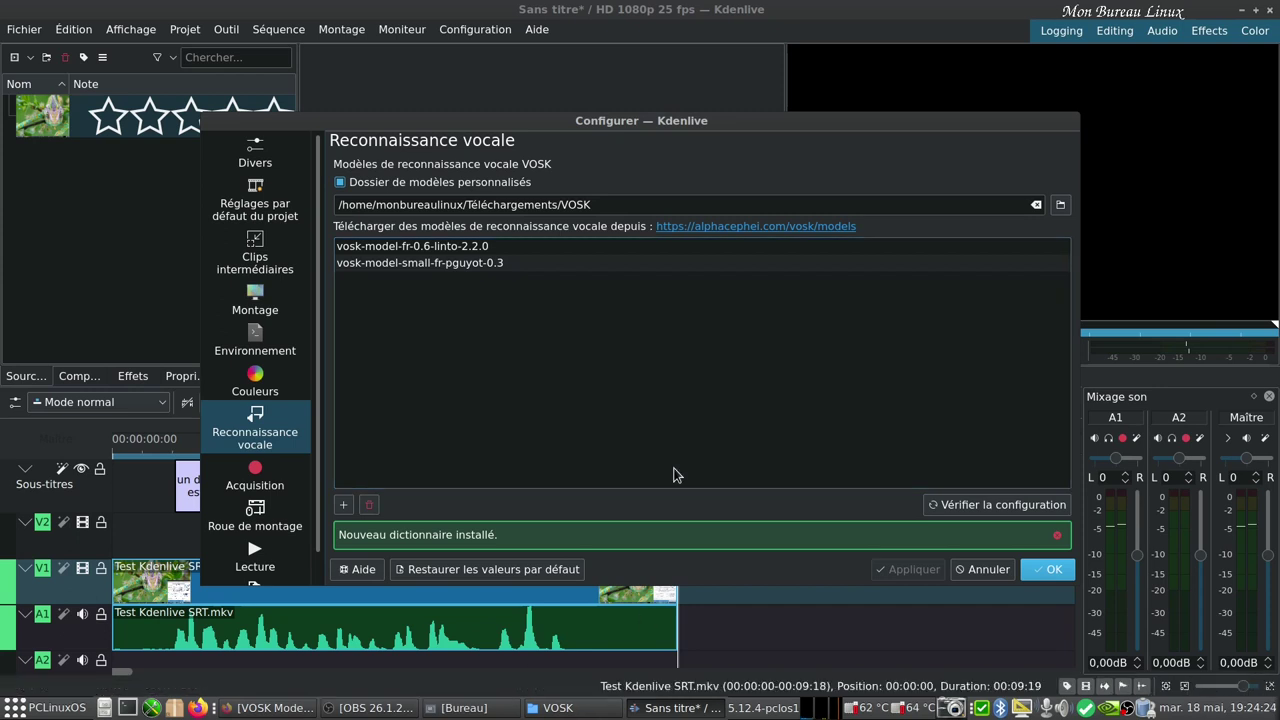
{"action": "left_click", "coordinate": [558, 707]}
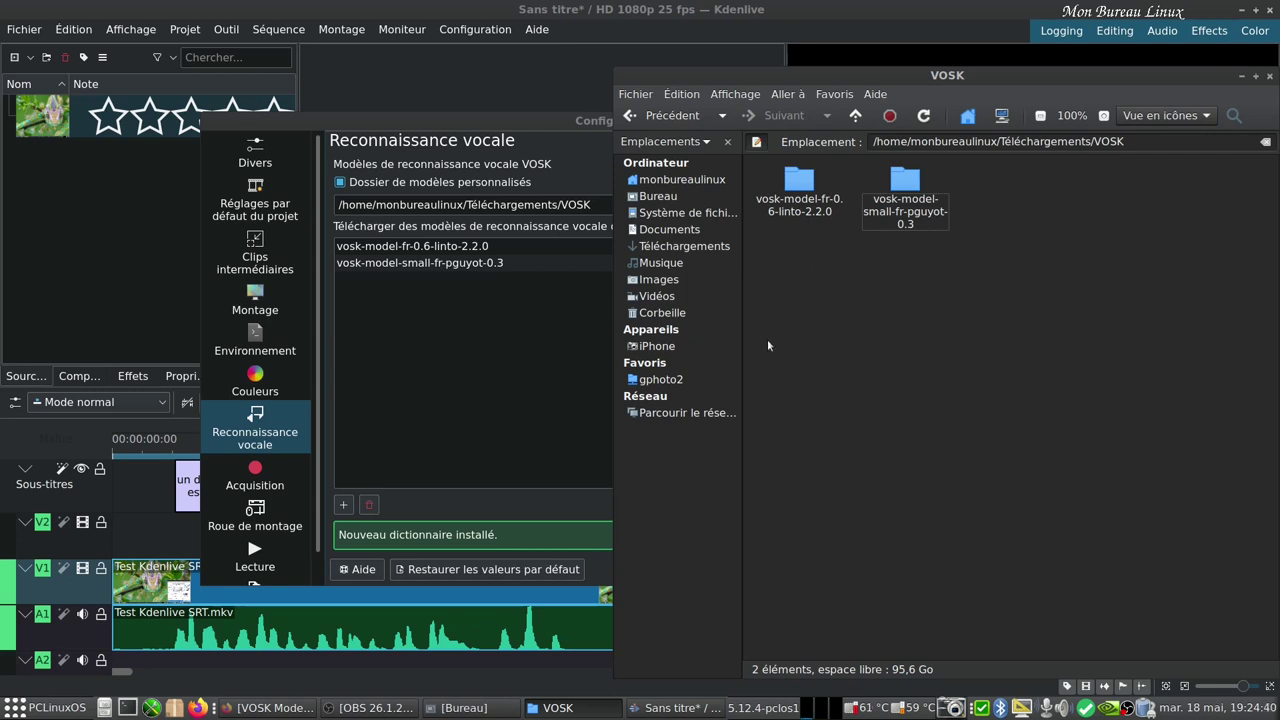
{"action": "left_click", "coordinate": [1242, 77]}
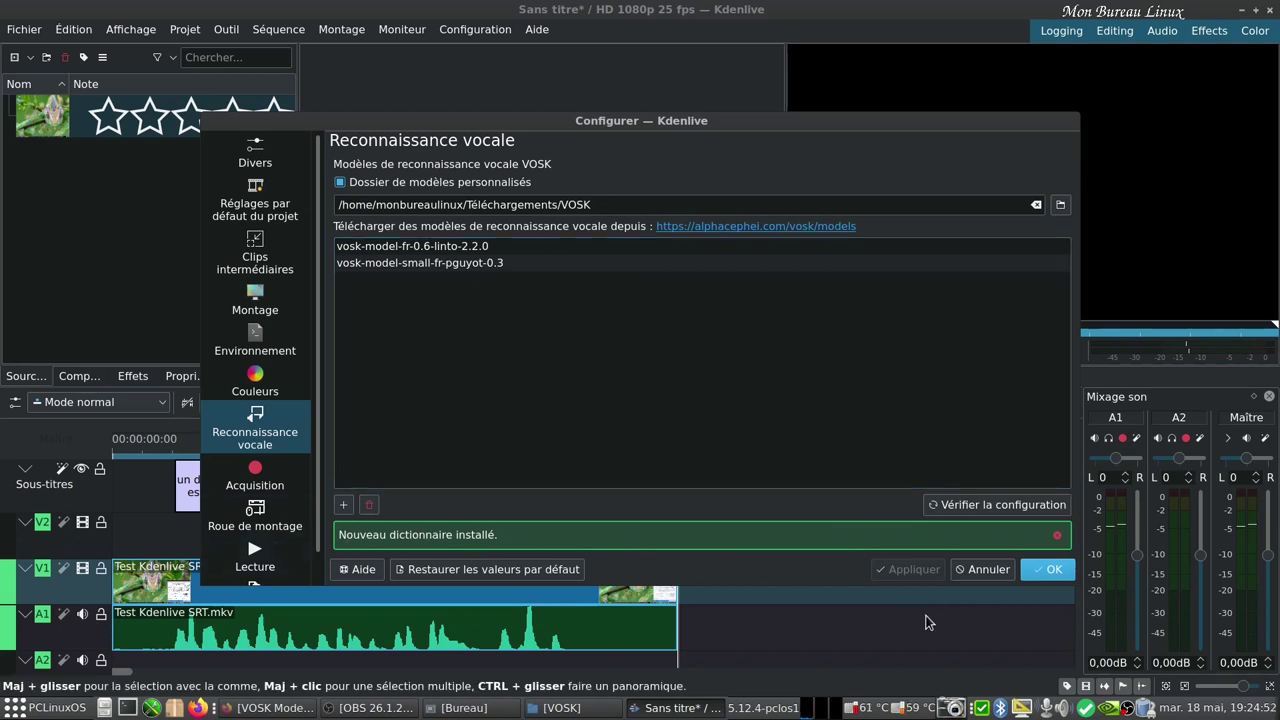
{"action": "left_click", "coordinate": [1050, 570]}
Move the playhead to about 00:00:03:20 and delete all three existing subtitles from the subtitle track
{"action": "left_click", "coordinate": [230, 498]}
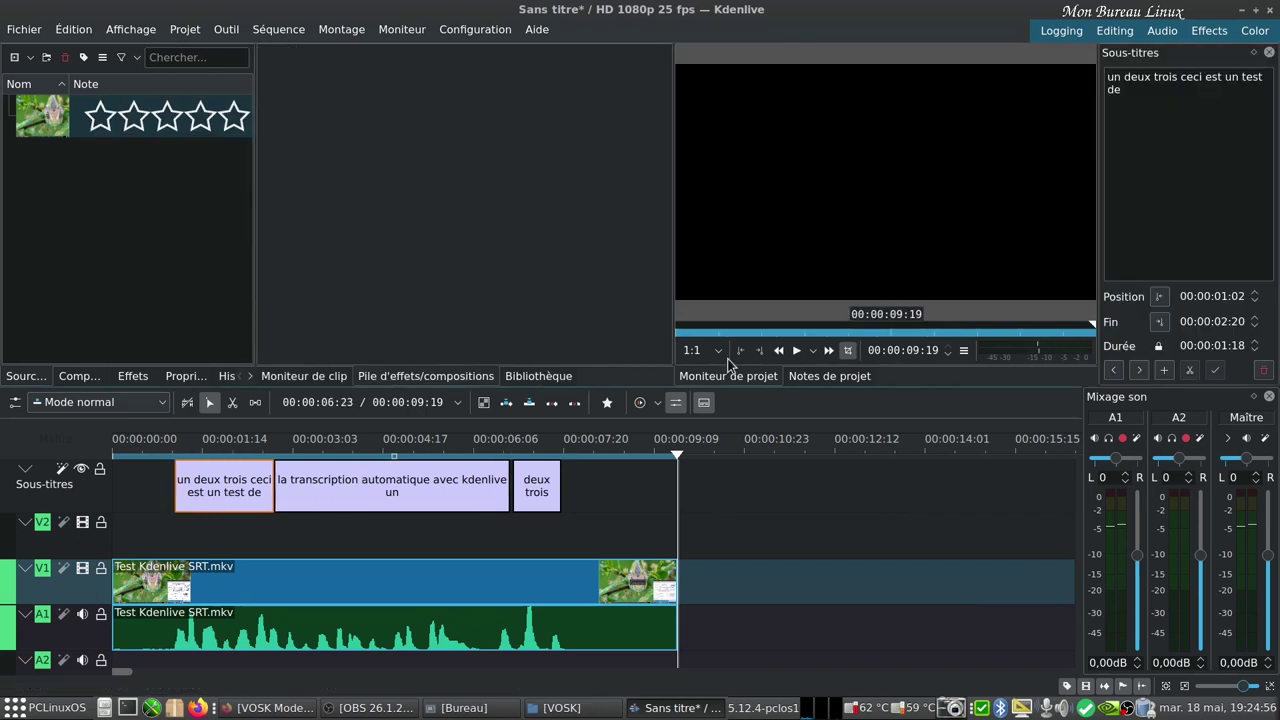
{"action": "left_click", "coordinate": [676, 458]}
{"action": "left_click_drag", "start_coordinate": [676, 458], "coordinate": [332, 458]}
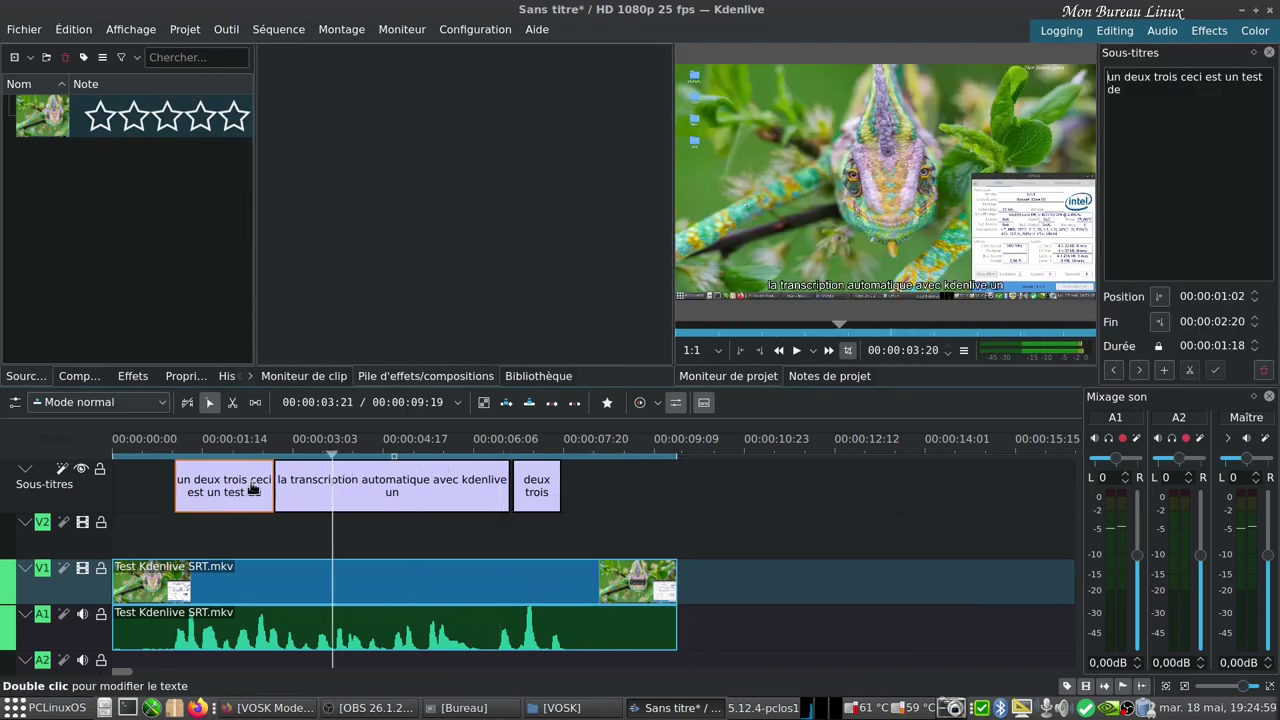
{"action": "left_click", "coordinate": [430, 503]}
{"action": "right_click", "coordinate": [535, 510]}
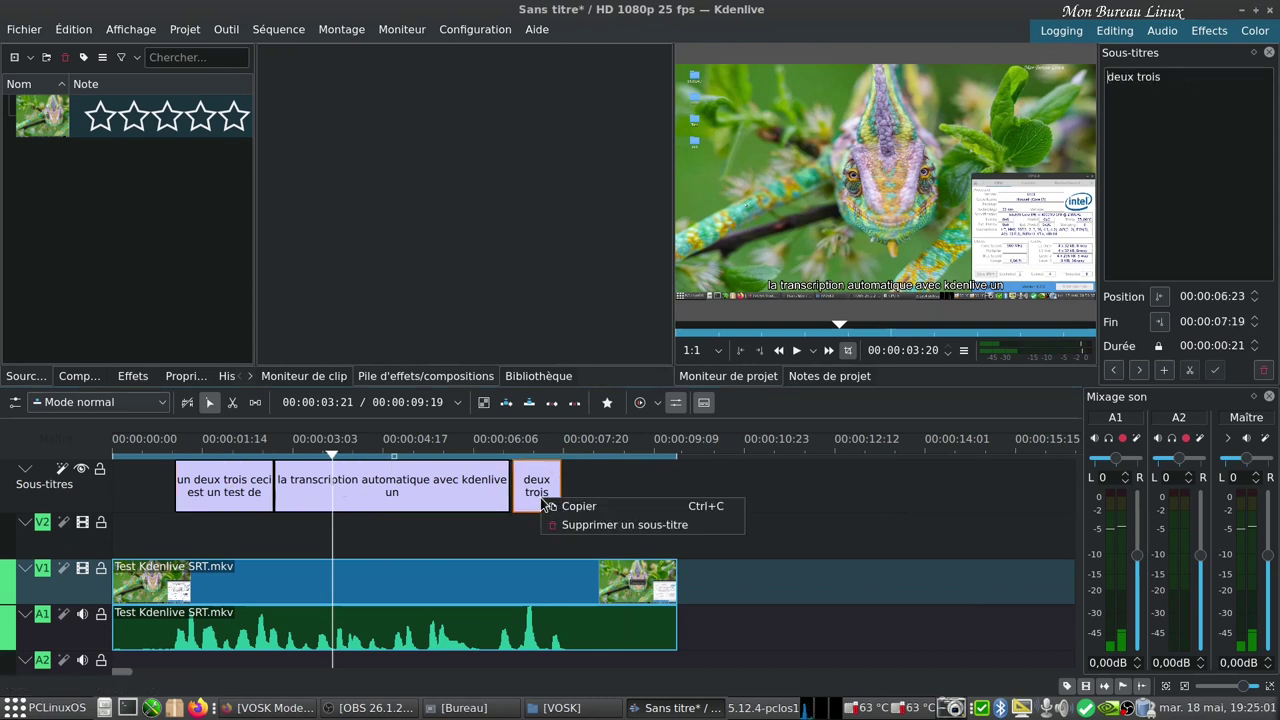
{"action": "left_click", "coordinate": [622, 526]}
{"action": "right_click", "coordinate": [386, 497]}
{"action": "left_click", "coordinate": [425, 527]}
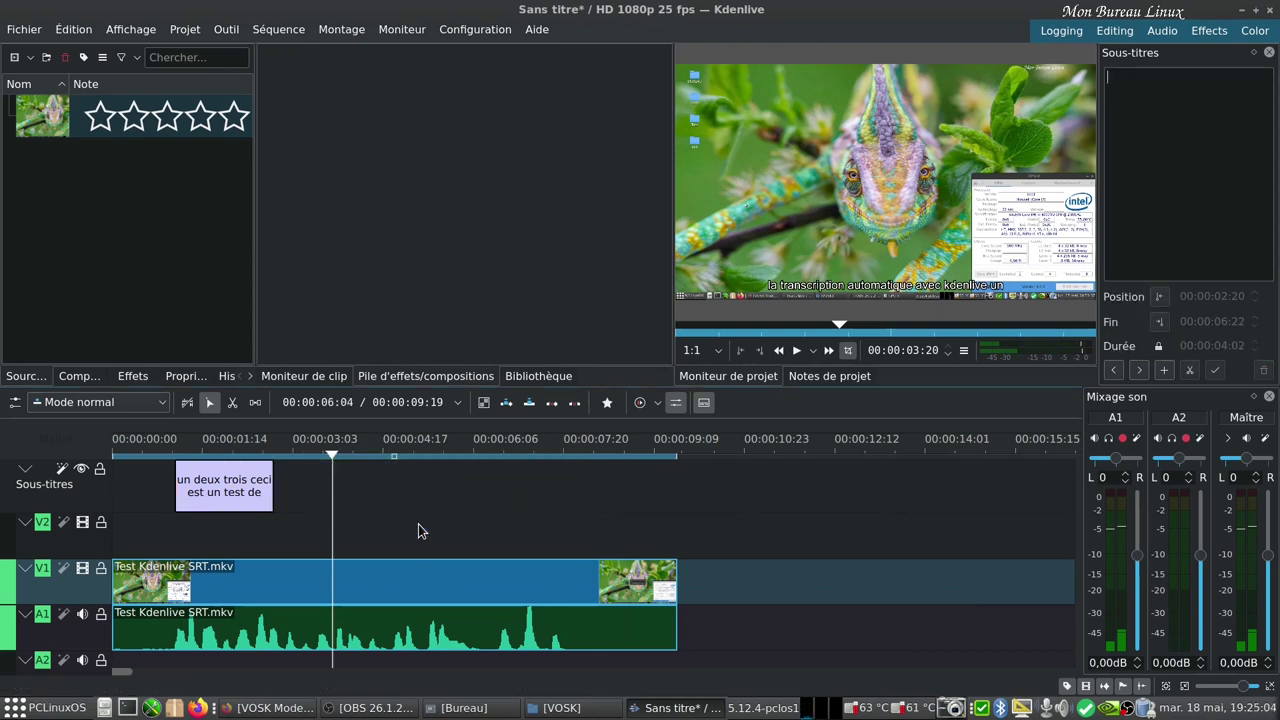
{"action": "right_click", "coordinate": [238, 508]}
{"action": "left_click", "coordinate": [280, 521]}
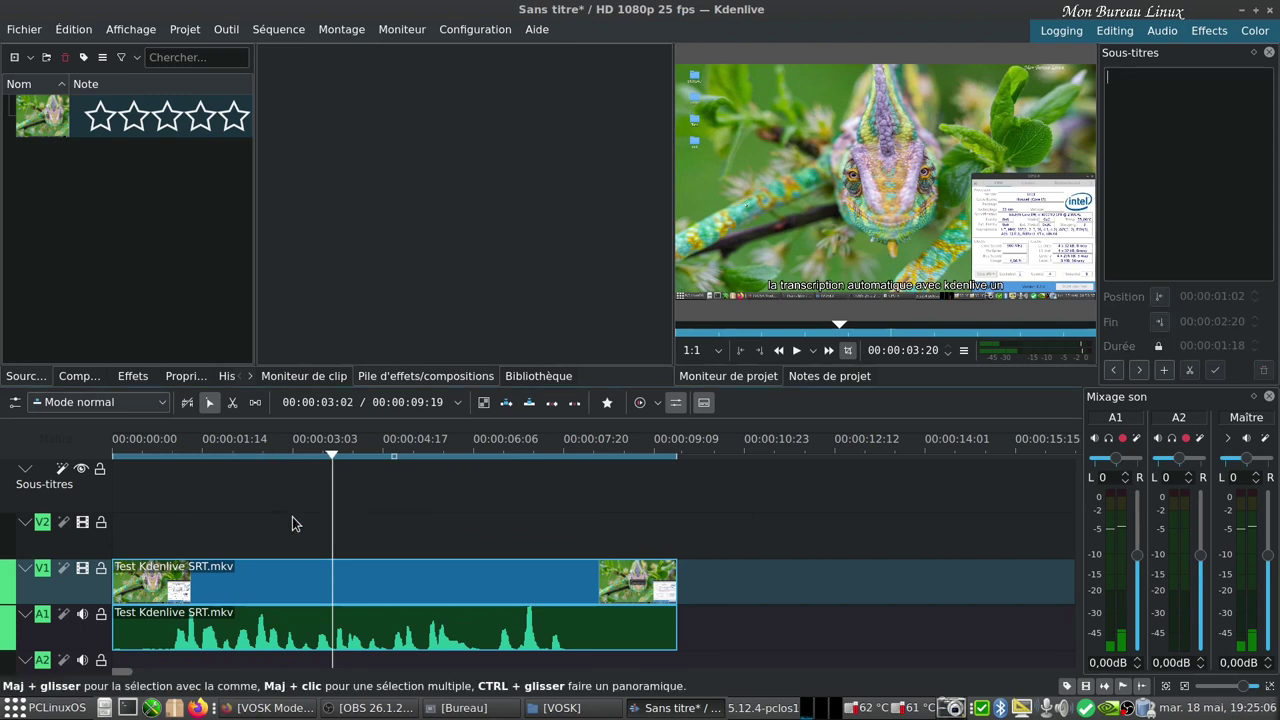
Generate subtitles by speech recognition with vosk-model-small-fr-pguyot-0.3 for the timeline zone on all tracks
{"action": "left_click", "coordinate": [62, 470]}
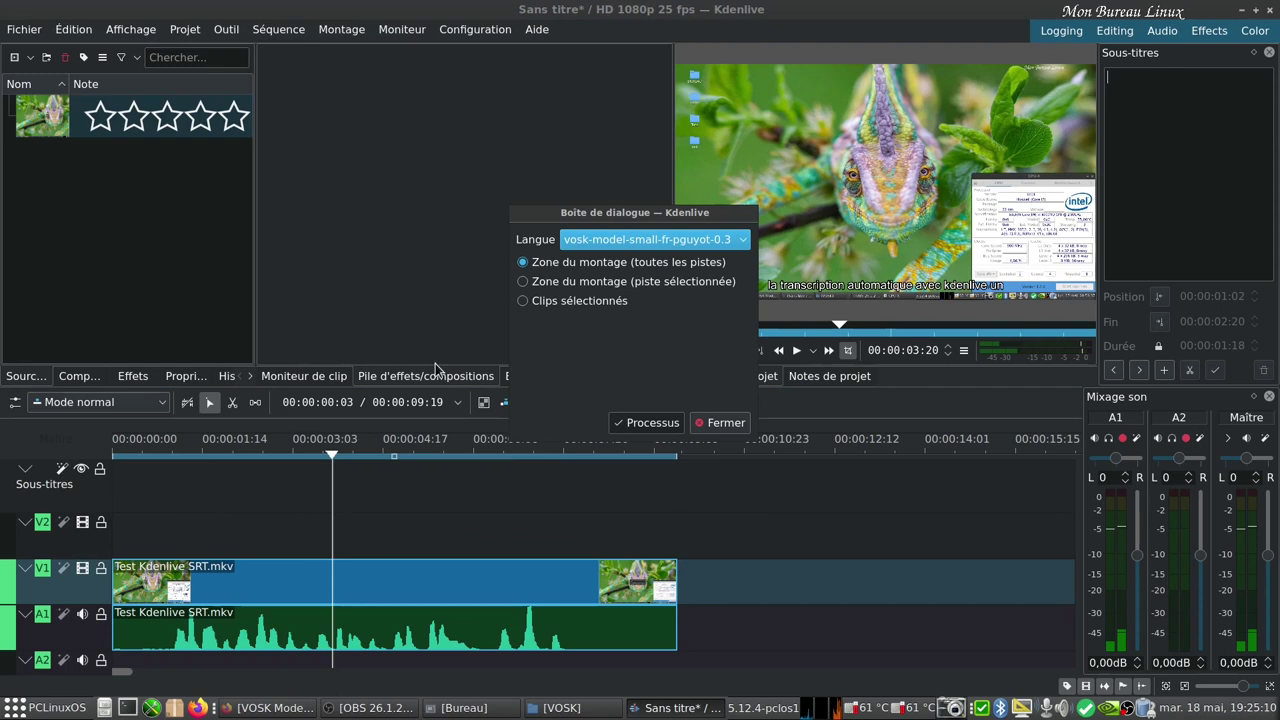
{"action": "left_click", "coordinate": [702, 244]}
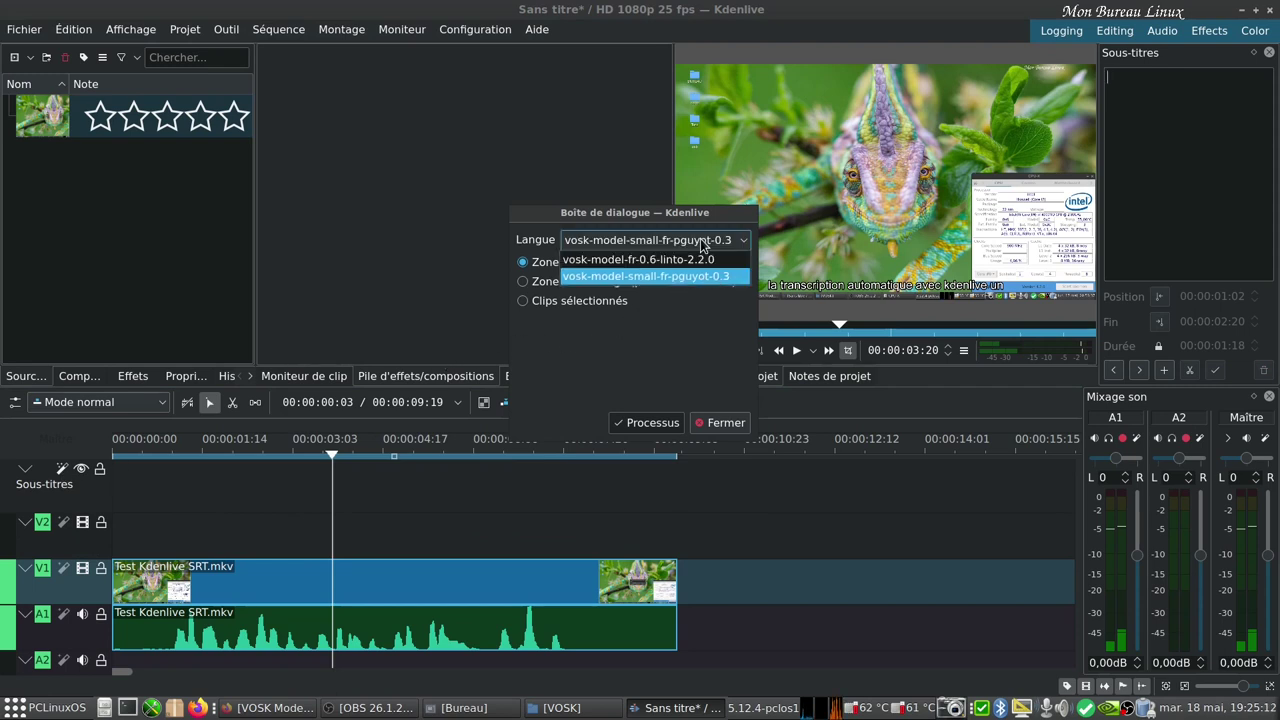
{"action": "left_click", "coordinate": [693, 277]}
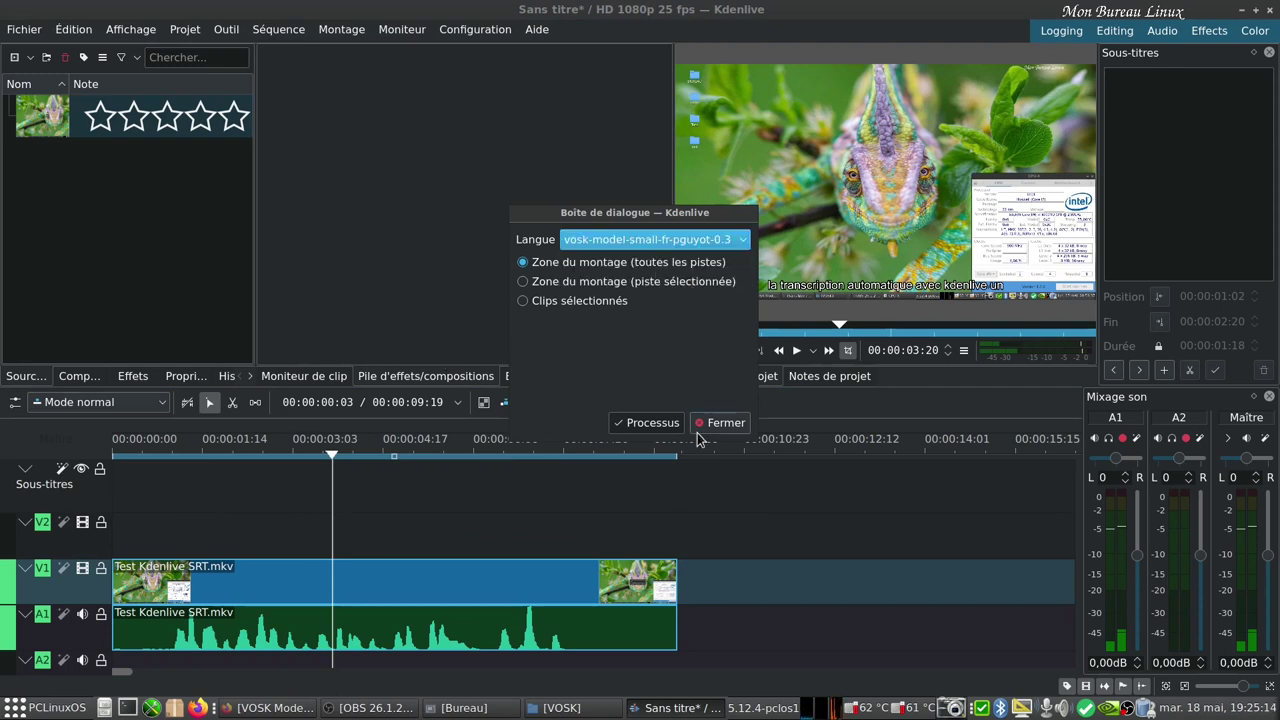
{"action": "left_click", "coordinate": [660, 424]}
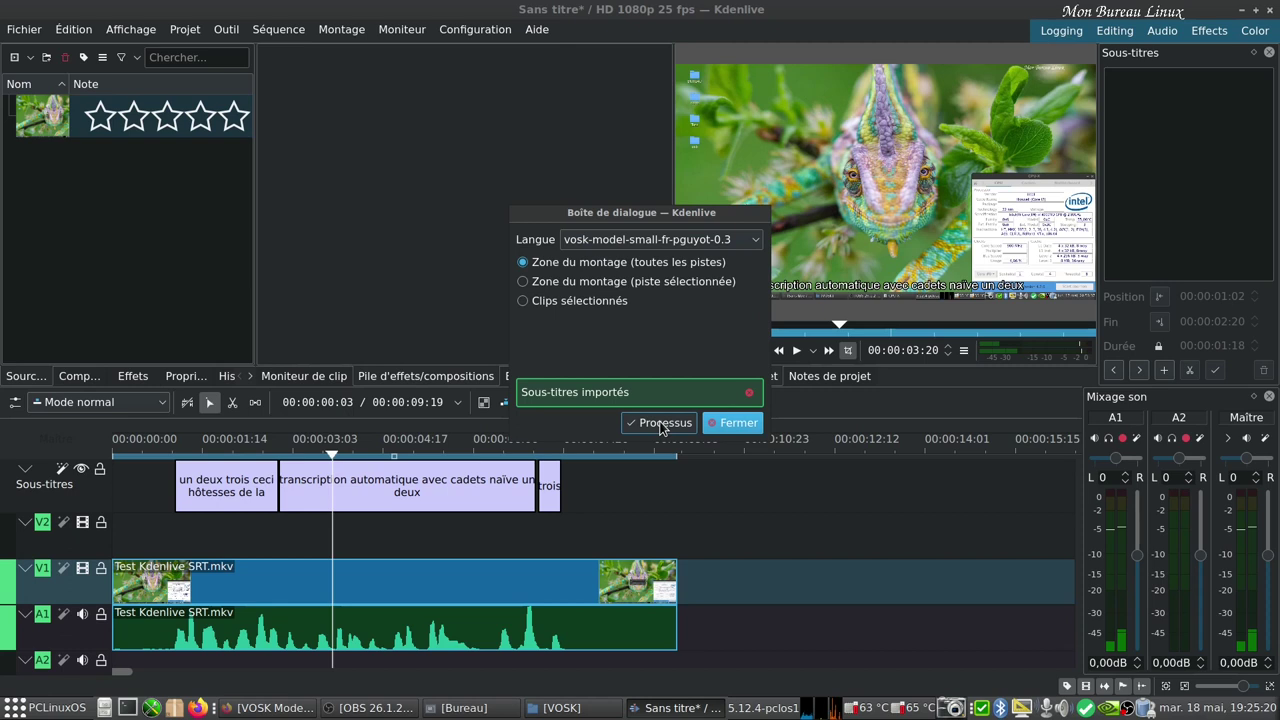
{"action": "left_click", "coordinate": [736, 423]}
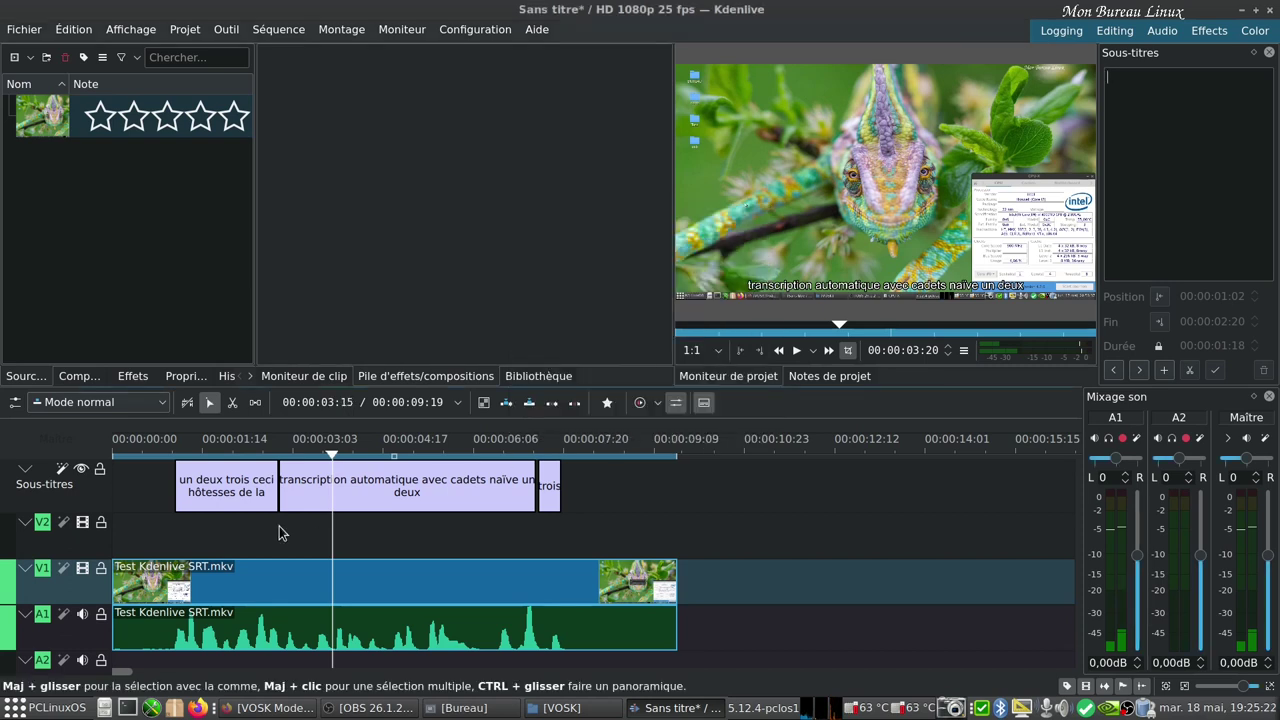
Correct the first subtitle's text to "un deux trois ceci est un test de la" and apply it
{"action": "left_click", "coordinate": [229, 502]}
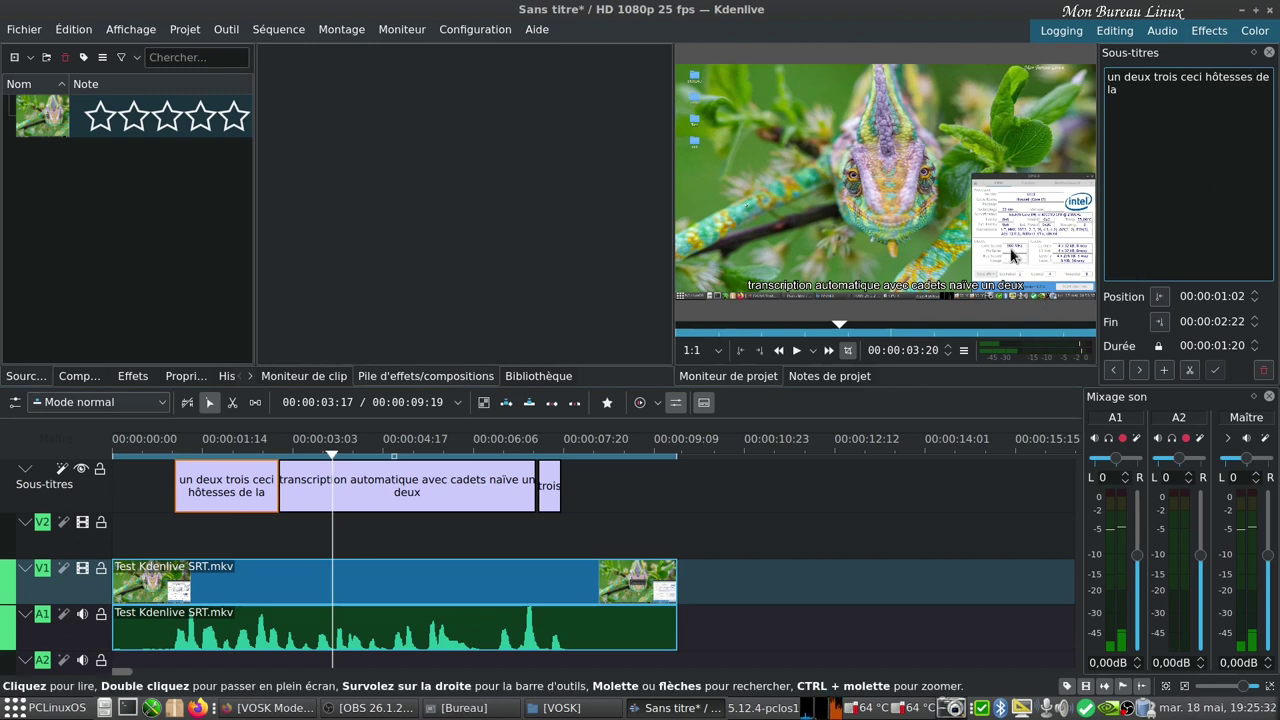
{"action": "key", "text": "BackSpace"}
{"action": "key", "text": "BackSpace"}
{"action": "key", "text": "BackSpace"}
{"action": "key", "text": "BackSpace"}
{"action": "key", "text": "BackSpace"}
{"action": "key", "text": "BackSpace"}
{"action": "key", "text": "BackSpace"}
{"action": "key", "text": "BackSpace"}
{"action": "type", "text": "est"}
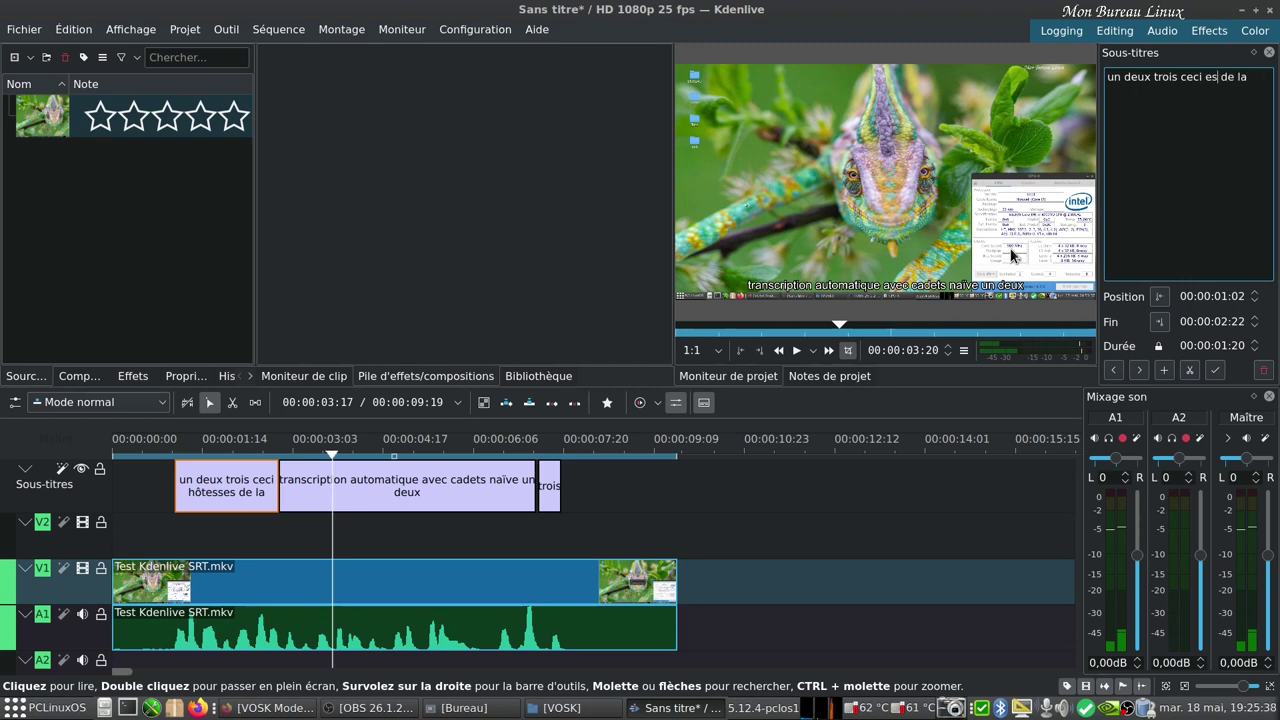
{"action": "type", "text": " un test"}
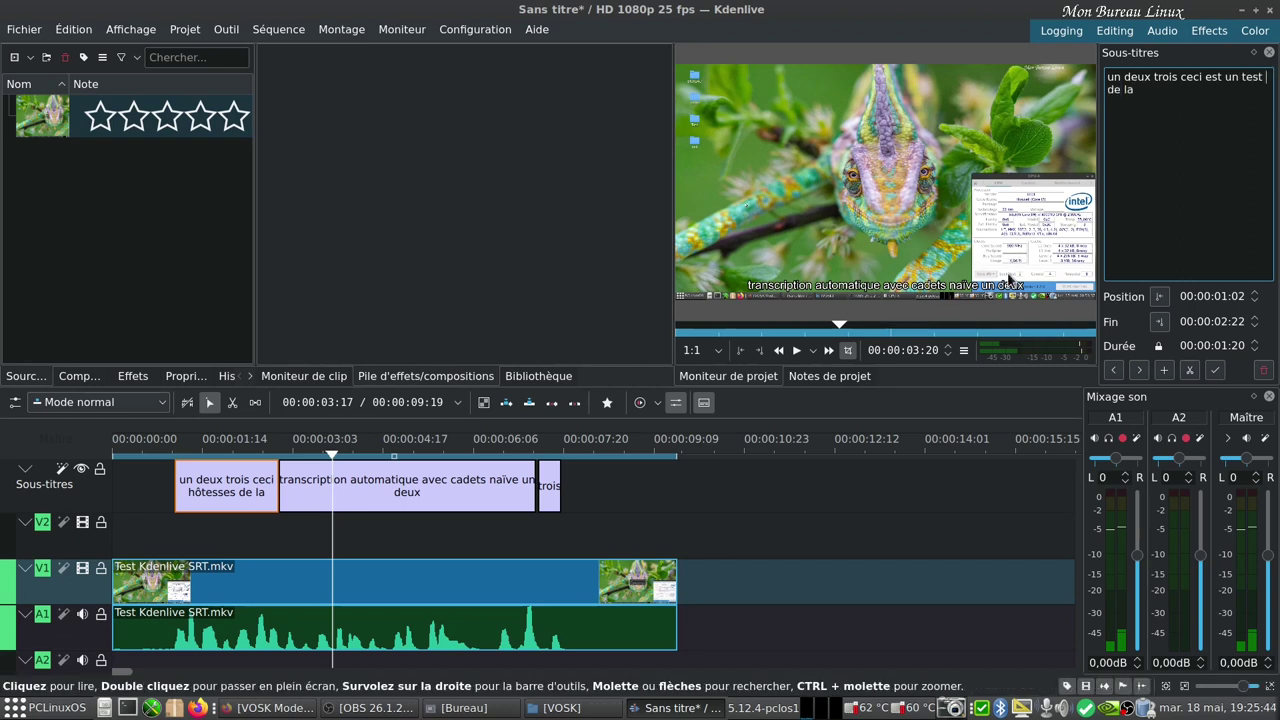
{"action": "left_click", "coordinate": [1214, 370]}
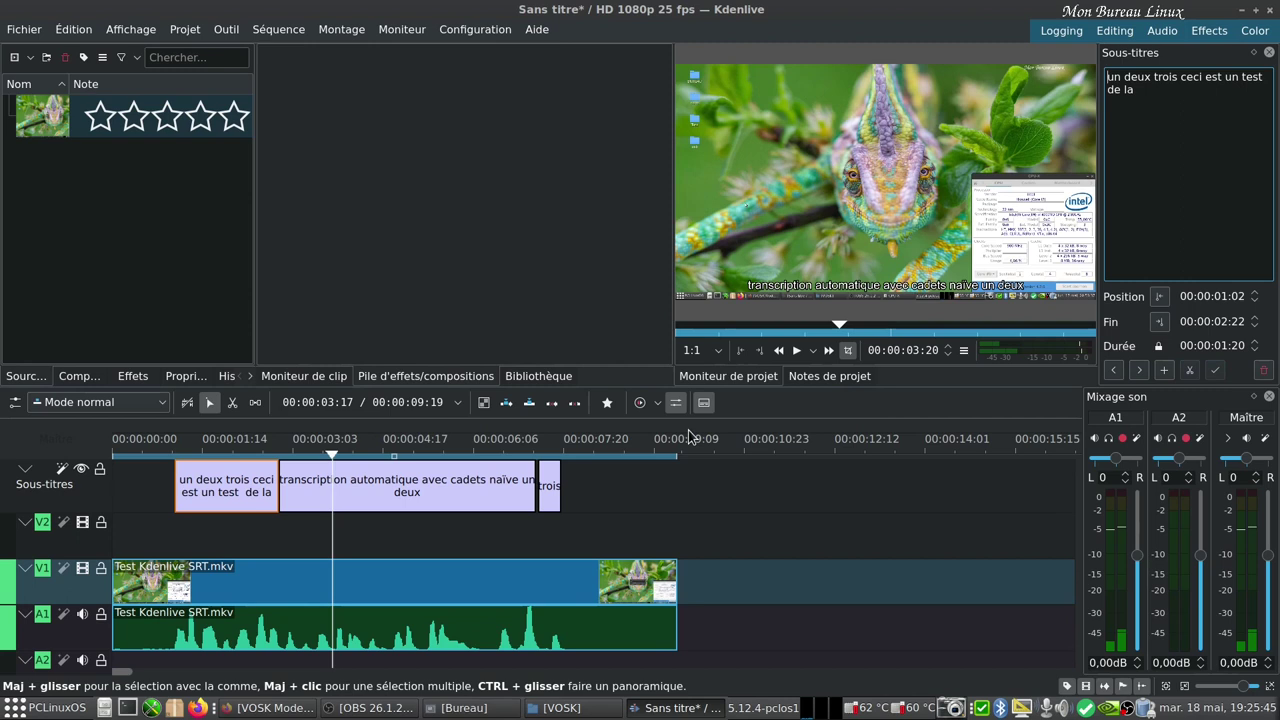
Correct the second subtitle's text to "transcription automatique avec kdenlive un deux" and apply it
{"action": "left_click", "coordinate": [378, 495]}
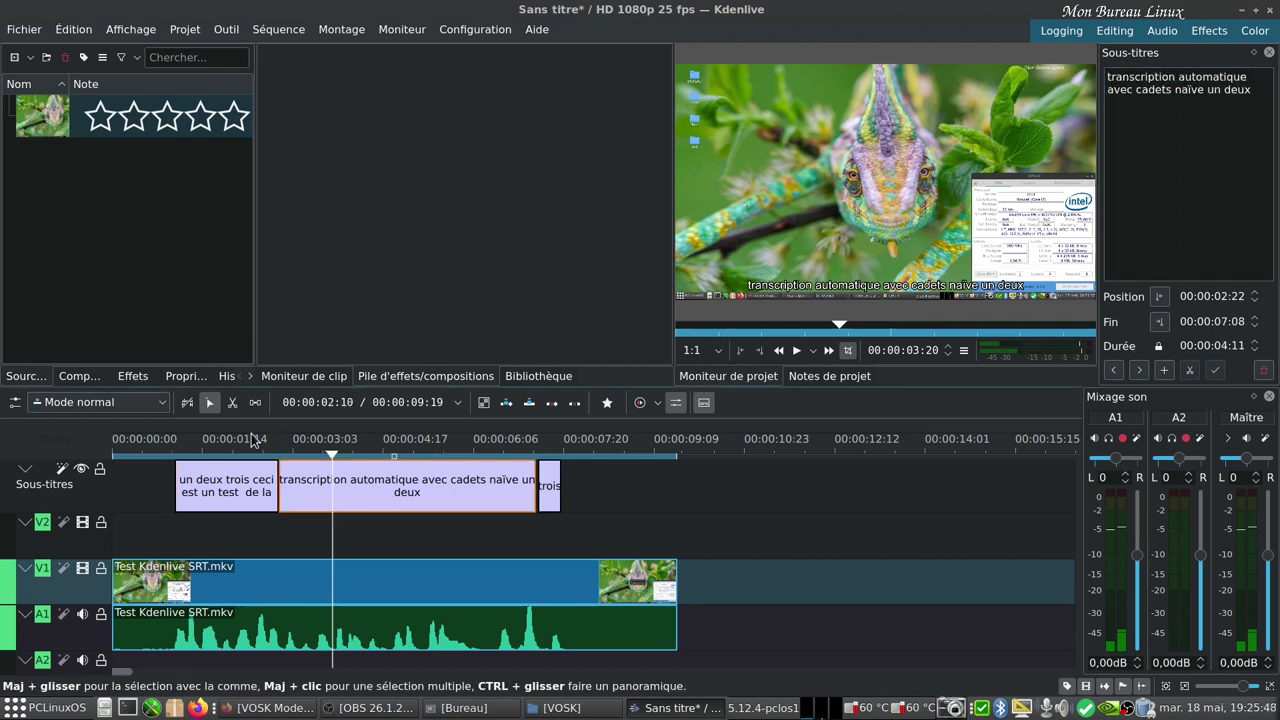
{"action": "left_click", "coordinate": [1199, 90]}
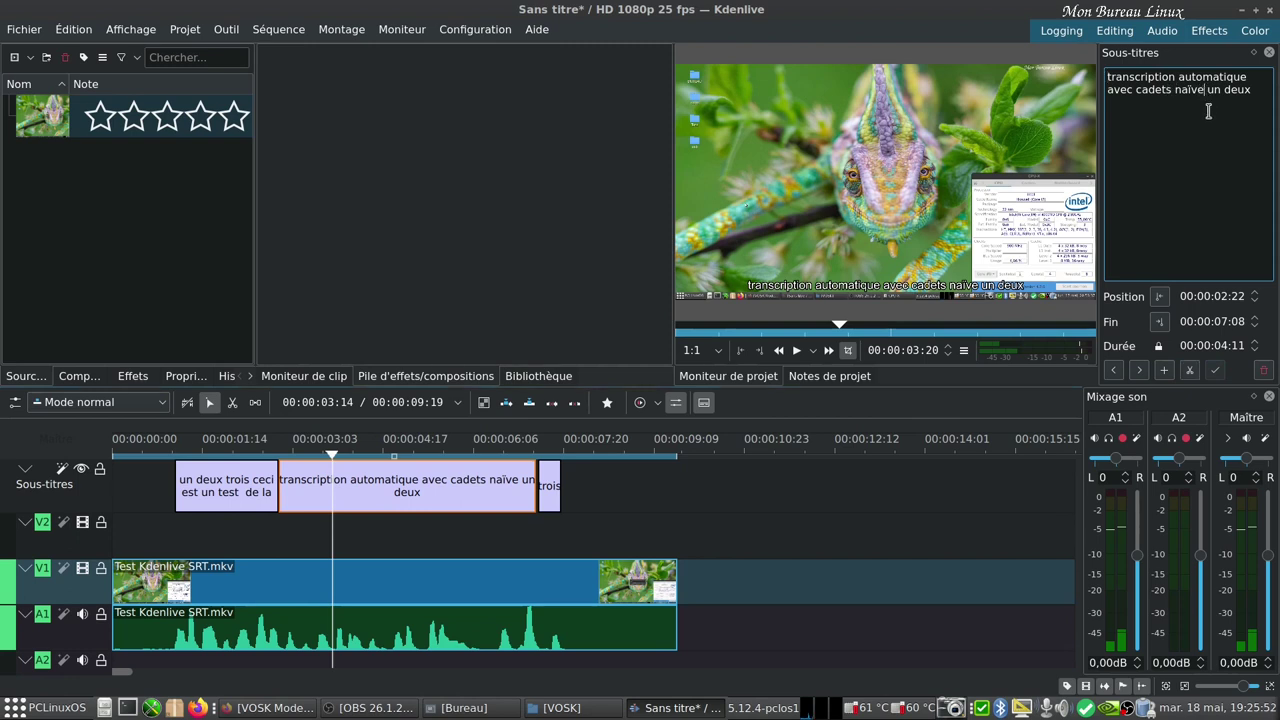
{"action": "key", "text": "BackSpace"}
{"action": "key", "text": "BackSpace"}
{"action": "key", "text": "BackSpace"}
{"action": "key", "text": "BackSpace"}
{"action": "key", "text": "BackSpace"}
{"action": "key", "text": "BackSpace"}
{"action": "key", "text": "BackSpace"}
{"action": "key", "text": "BackSpace"}
{"action": "key", "text": "BackSpace"}
{"action": "key", "text": "BackSpace"}
{"action": "key", "text": "BackSpace"}
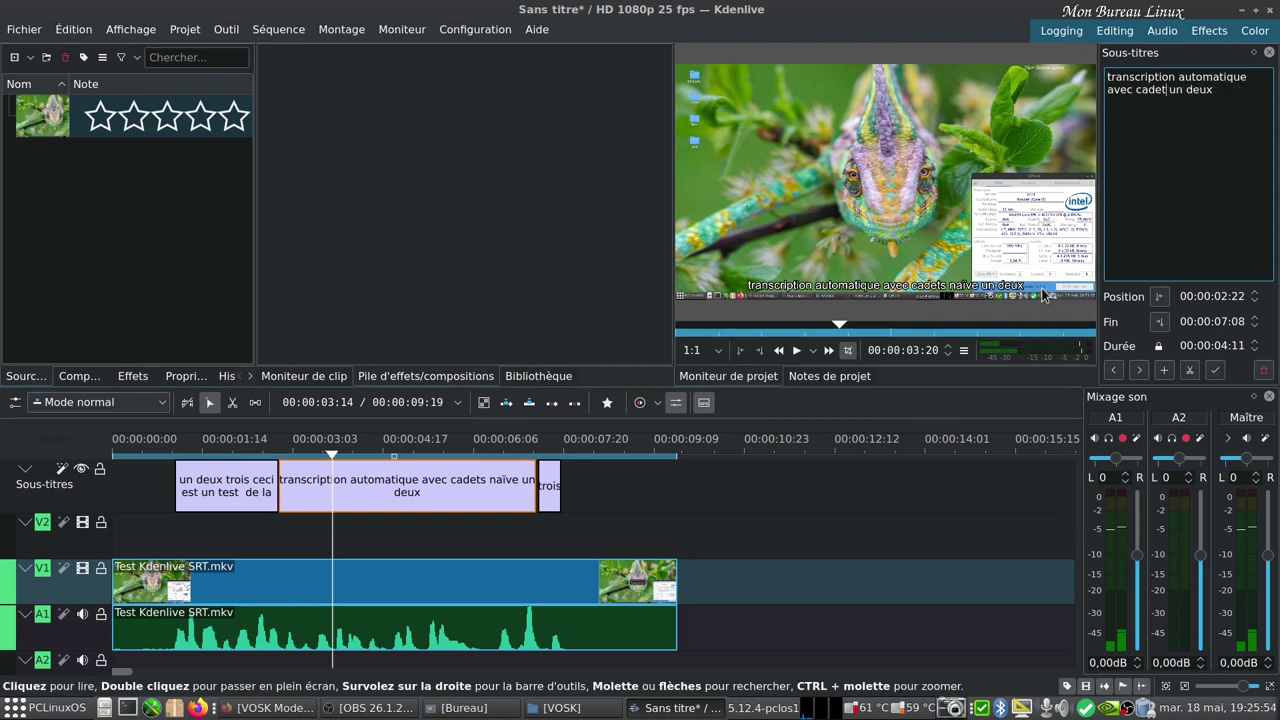
{"action": "key", "text": "BackSpace"}
{"action": "type", "text": "kdenlive"}
{"action": "left_click", "coordinate": [1213, 372]}
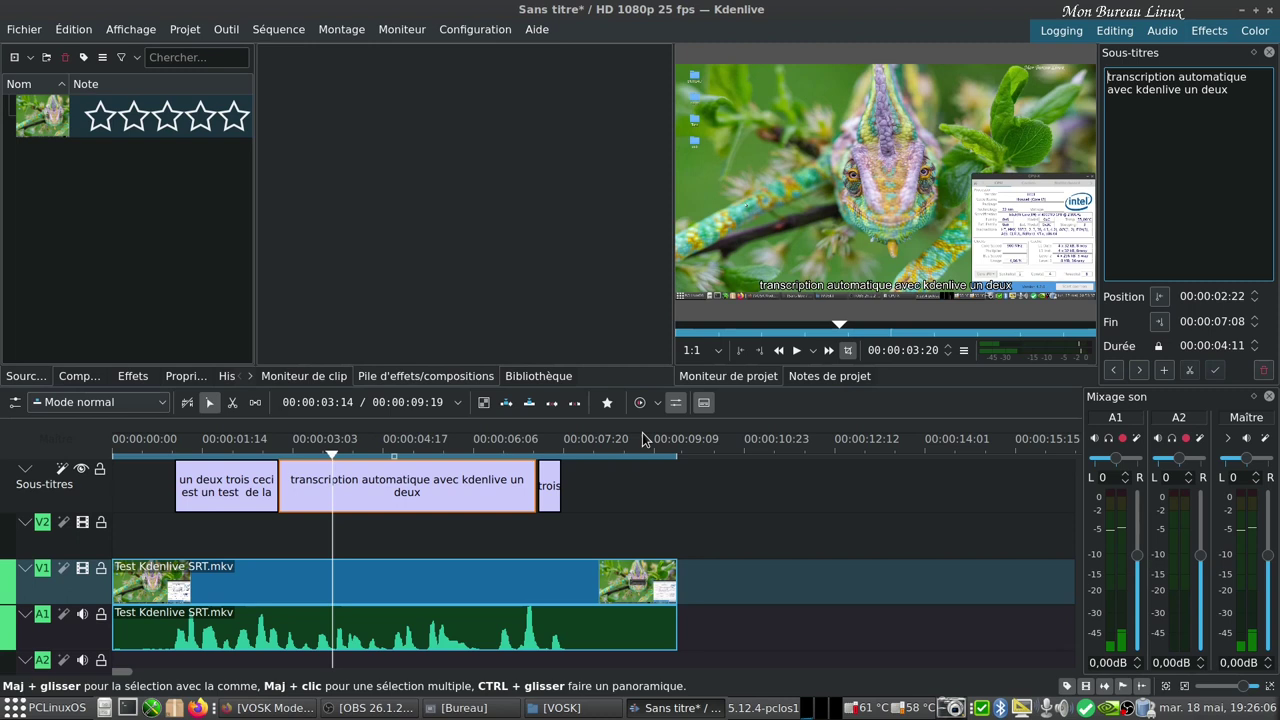
Check the third subtitle's text and look over the project's rendering and subtitle file export options
{"action": "left_click", "coordinate": [550, 500]}
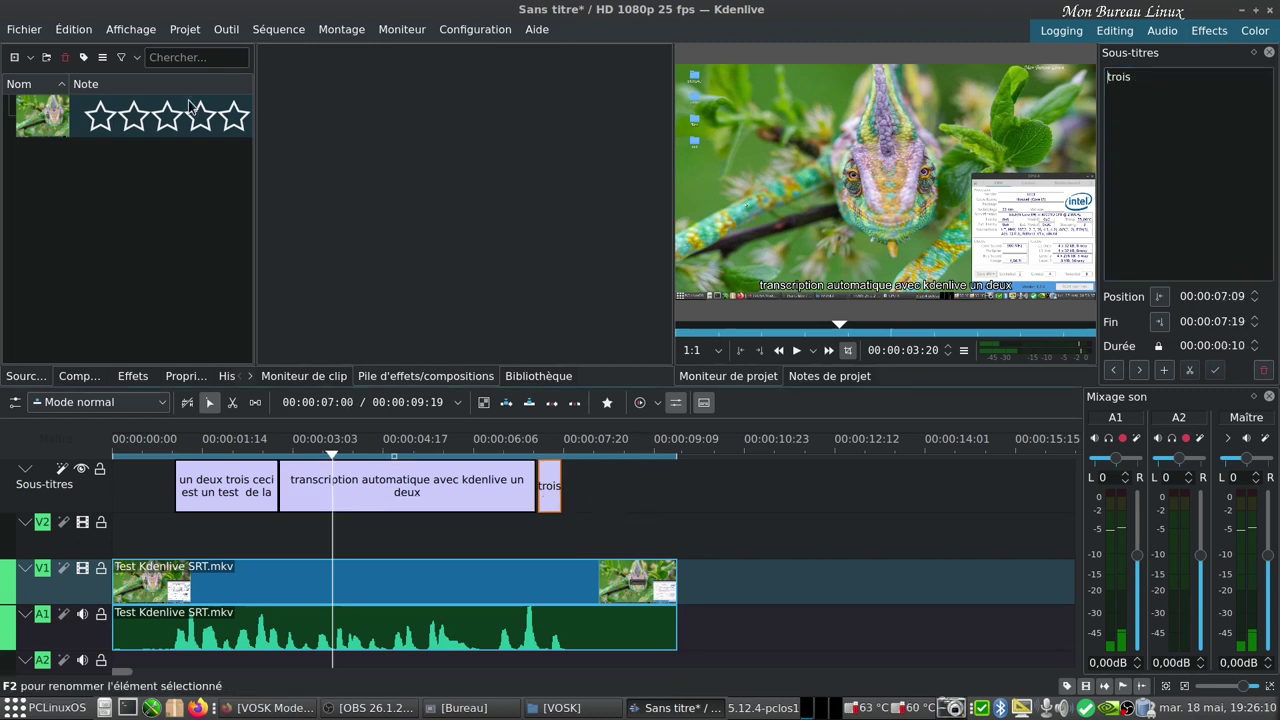
{"action": "left_click", "coordinate": [192, 33]}
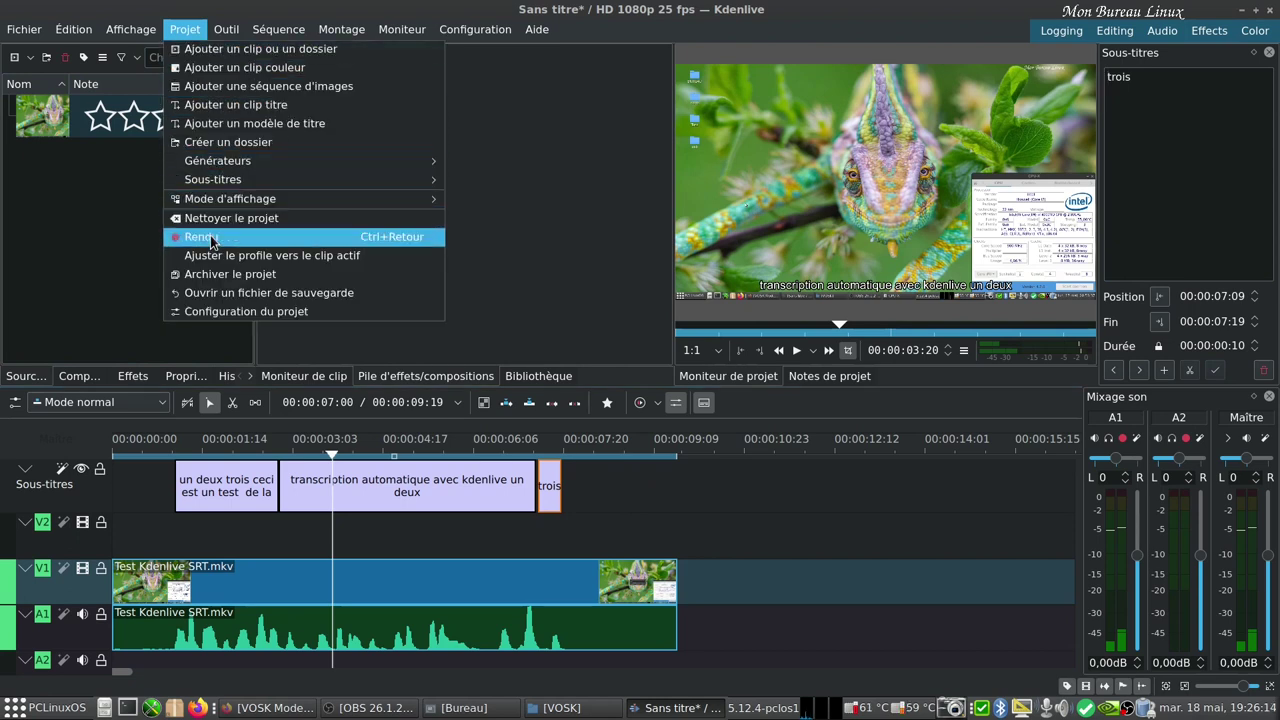
{"action": "mouse_move", "coordinate": [237, 190]}
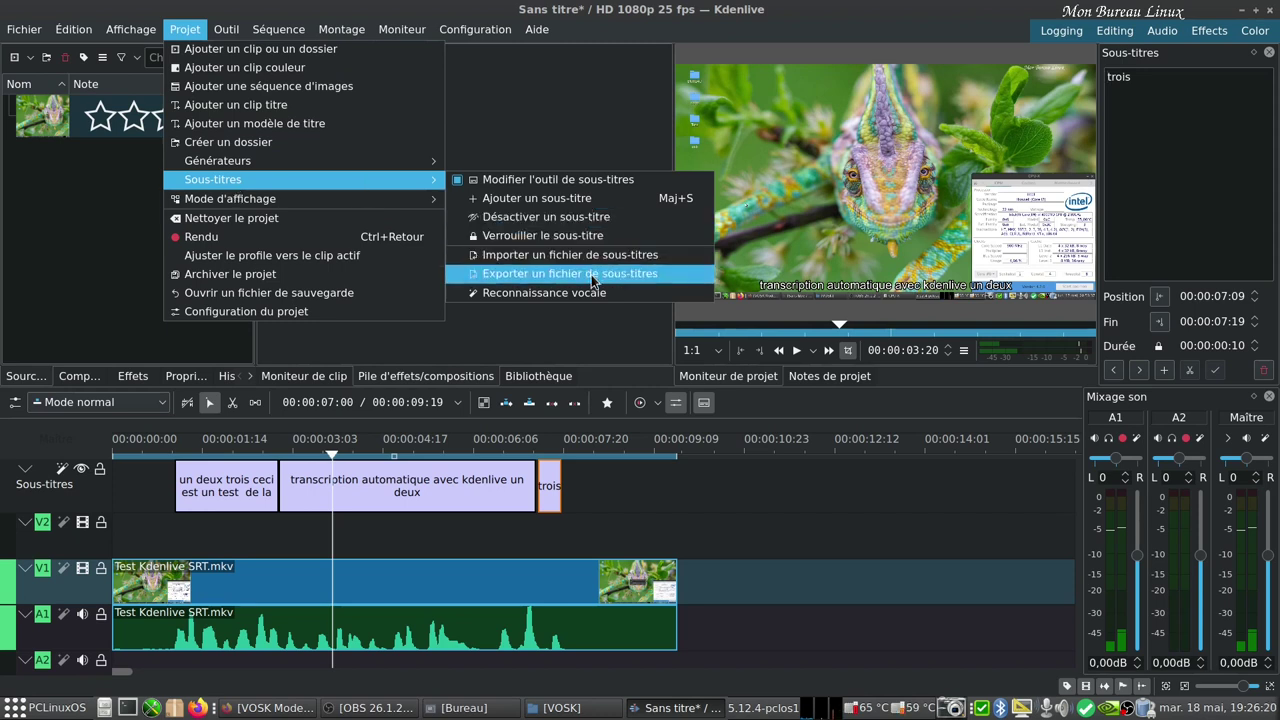
{"action": "left_click", "coordinate": [810, 26]}
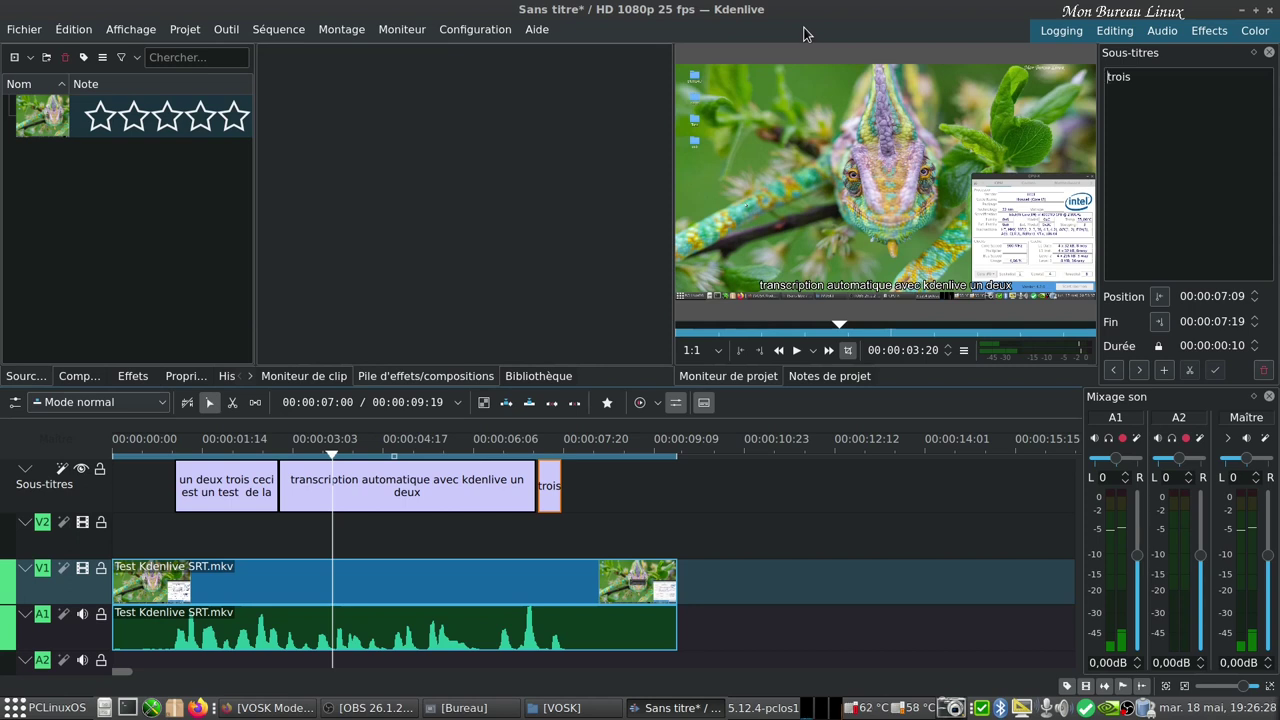
Switch to Firefox and review the Kdenlive 21.04 page's automatic transcription section and the French models on the VOSK Models page
{"action": "left_click", "coordinate": [1241, 11]}
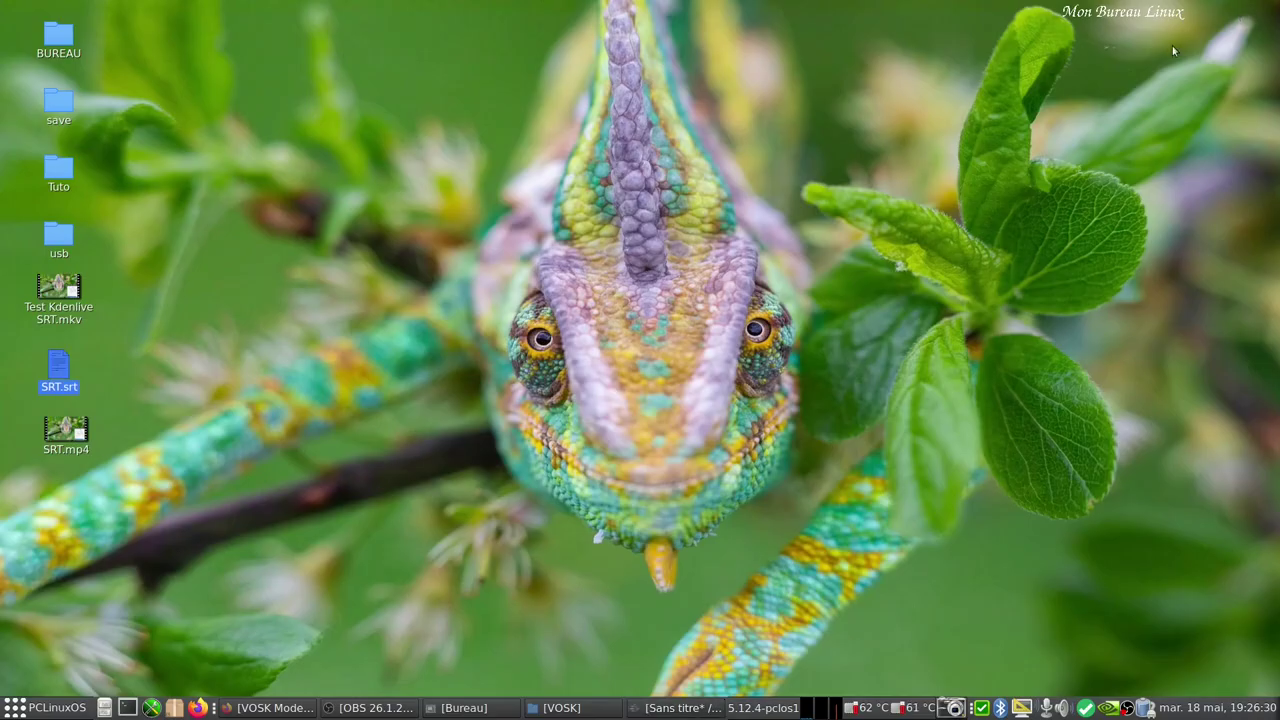
{"action": "left_click", "coordinate": [268, 707]}
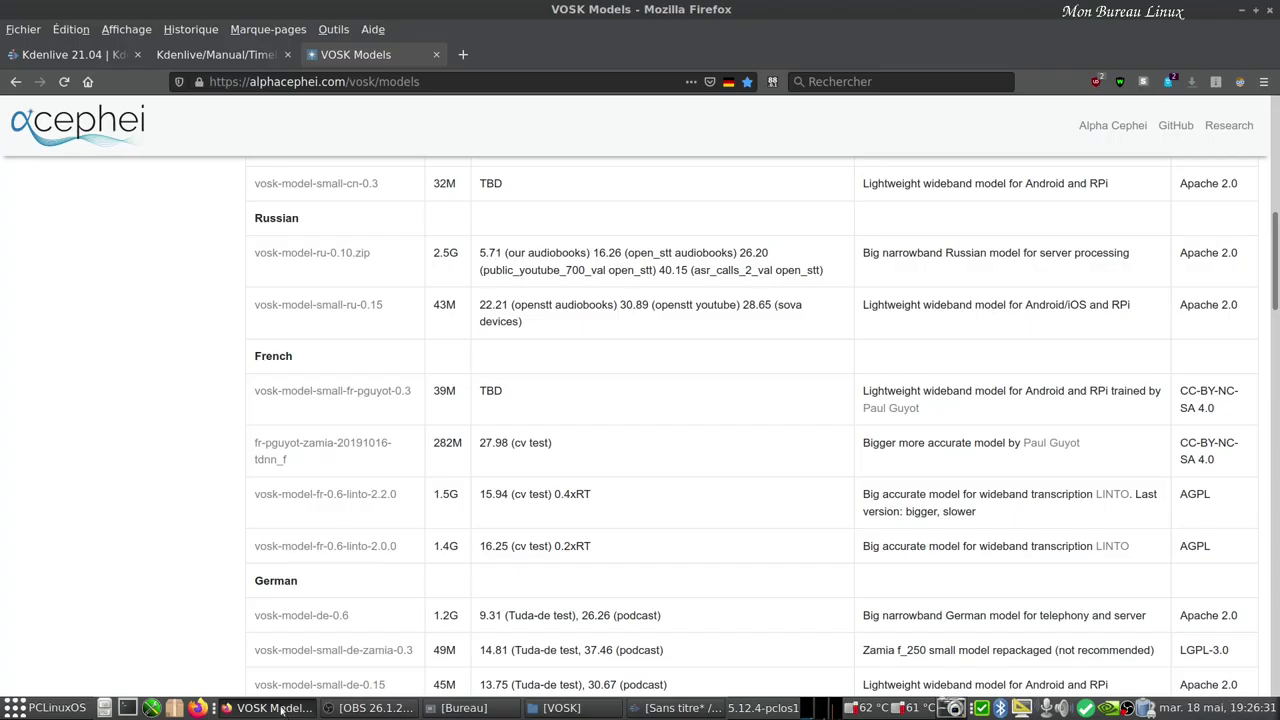
{"action": "left_click", "coordinate": [61, 56]}
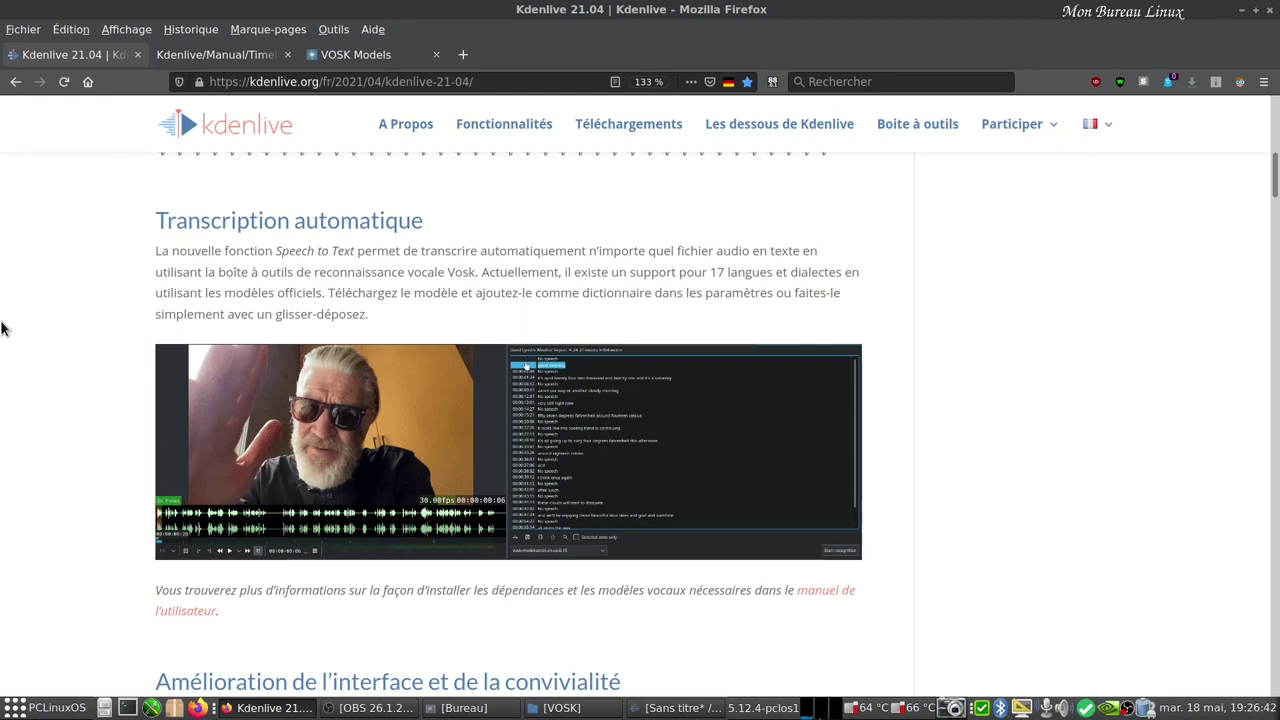
{"action": "left_click", "coordinate": [362, 55]}
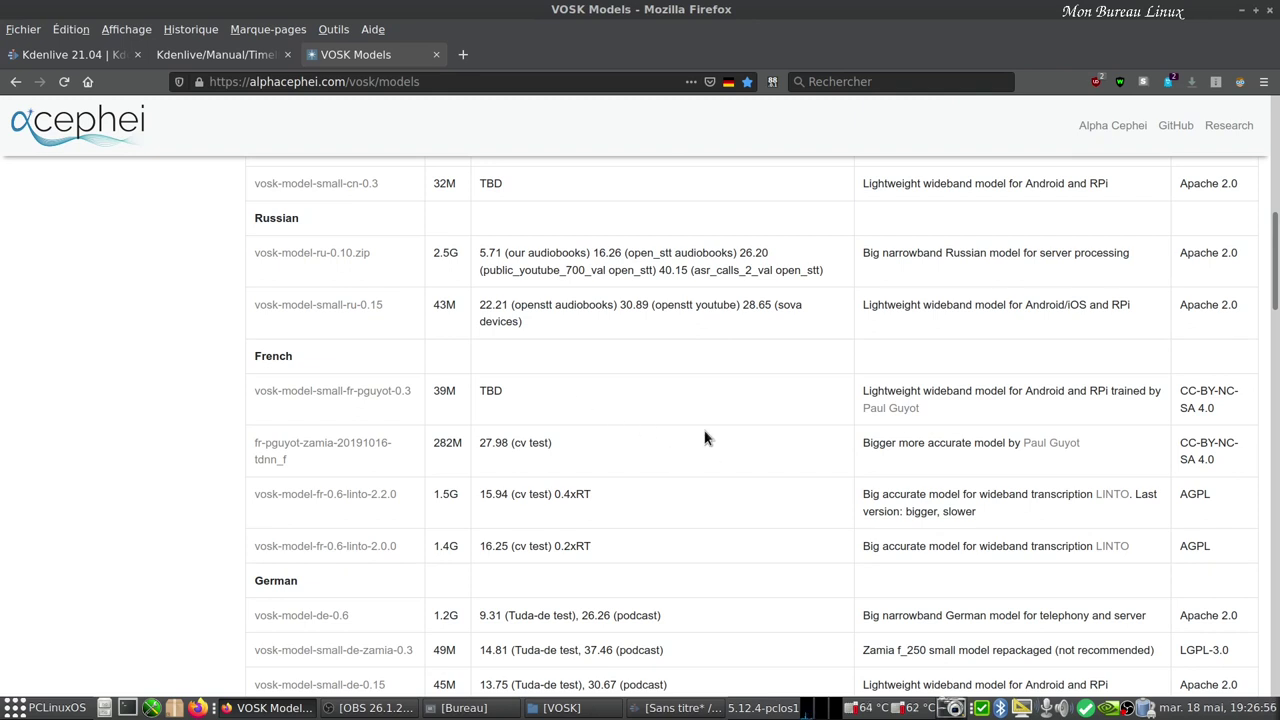
{"action": "left_click", "coordinate": [1241, 18]}
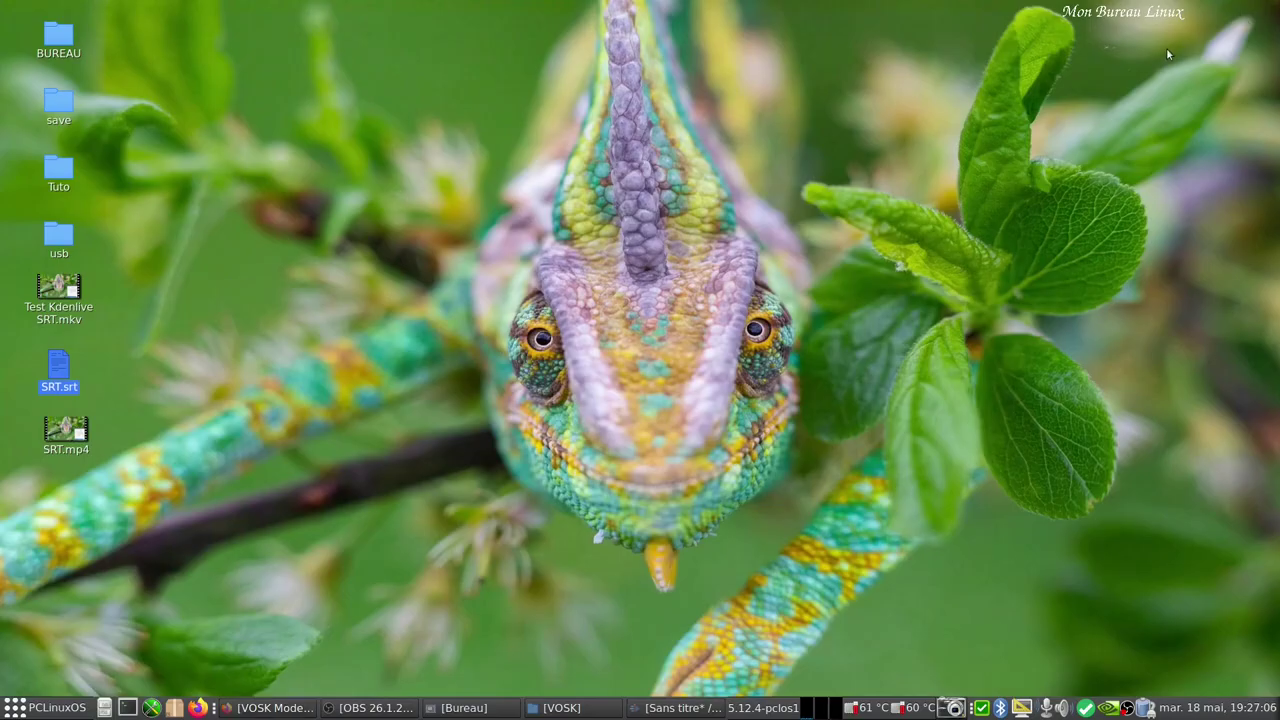